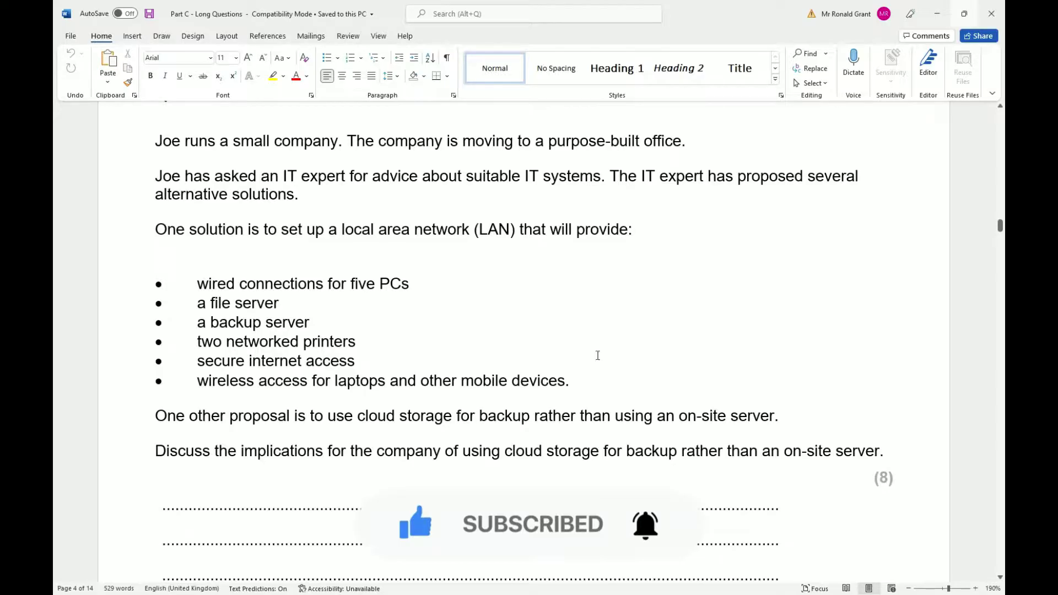
Select the file server, backup server, printers, internet and wireless lines in the Word question
drag(576, 381, 156, 229)
click(225, 247)
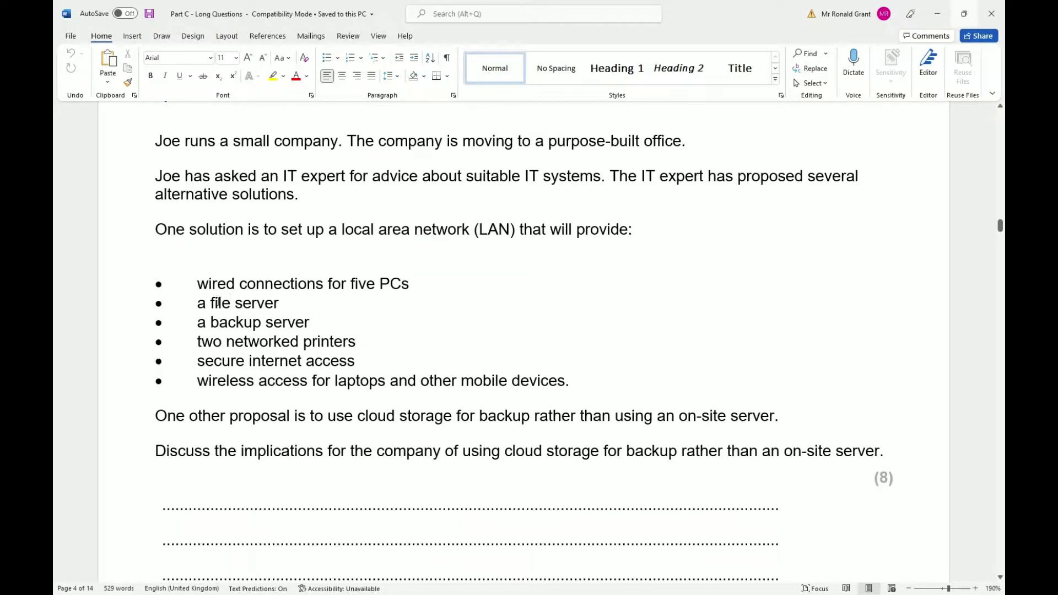
triple_click(198, 304)
triple_click(198, 323)
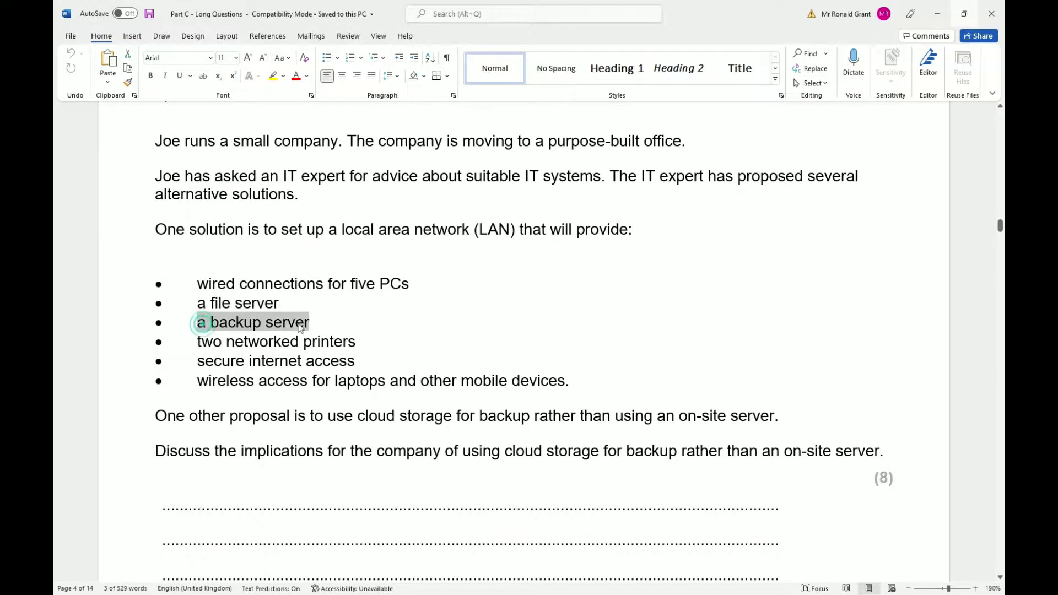
triple_click(206, 343)
drag(206, 363, 336, 360)
drag(216, 377, 461, 380)
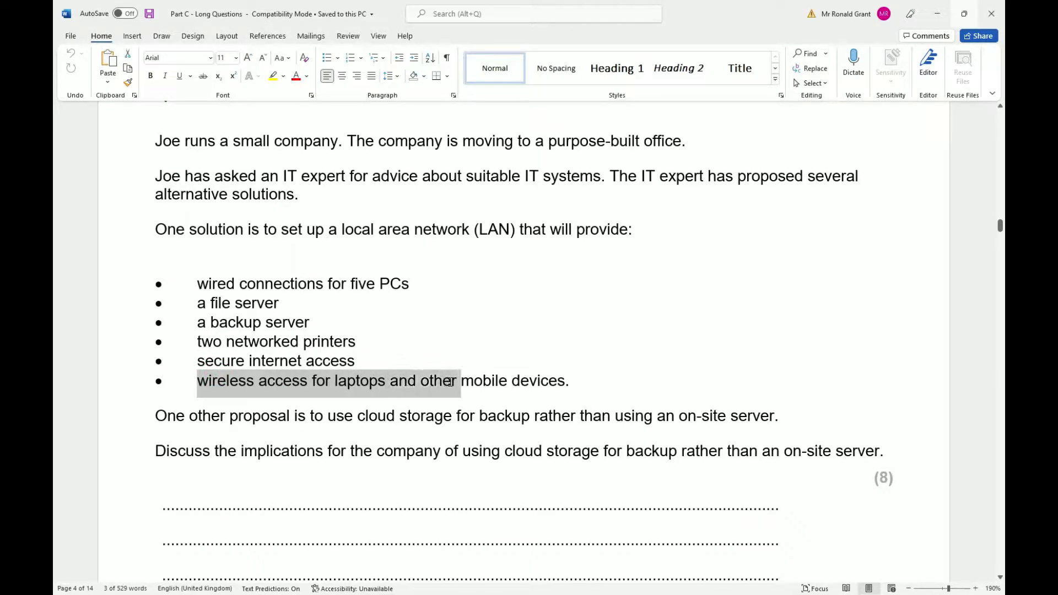
Reselect the whole wireless access line, then all six bullet requirements, and clear the selection
scroll(305, 371, down, 3)
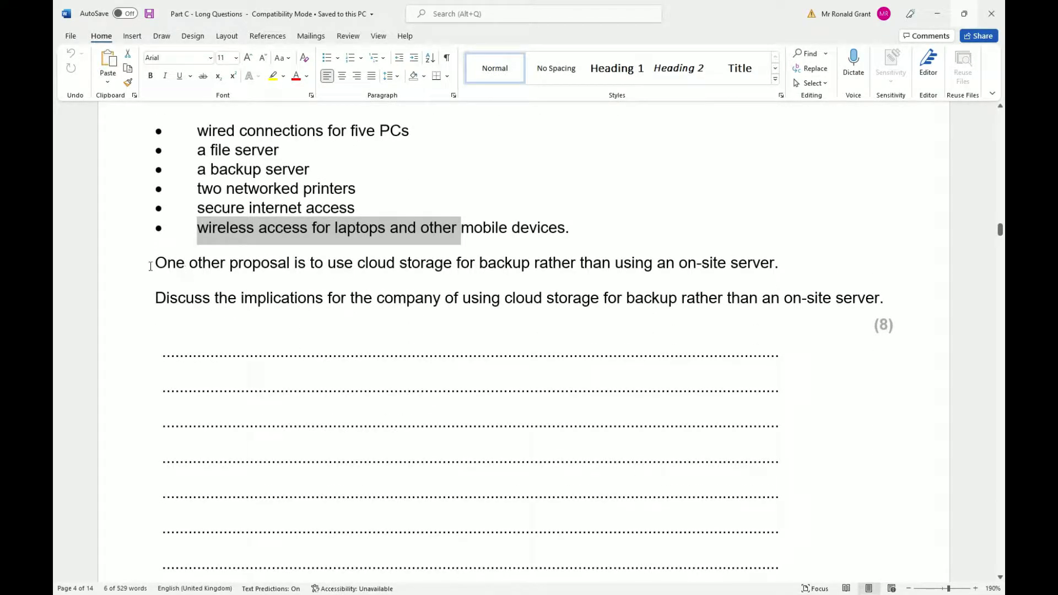
click(158, 262)
scroll(158, 262, up, 3)
shift+click(583, 328)
drag(419, 295, 155, 177)
click(249, 215)
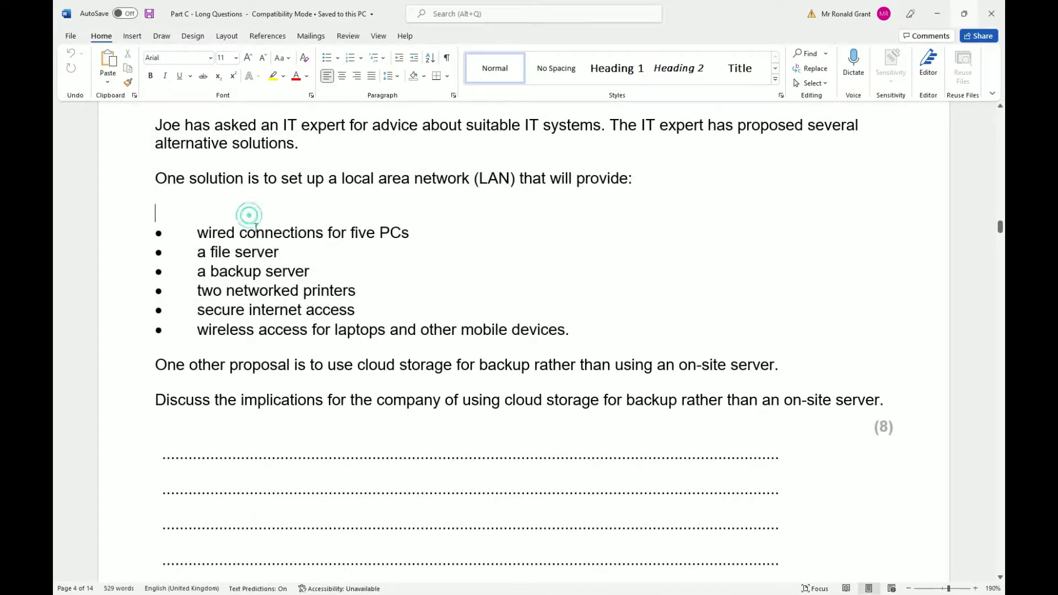
Launch PowerPoint from a 'power' Start search and create a blank presentation
key(super)
text(power)
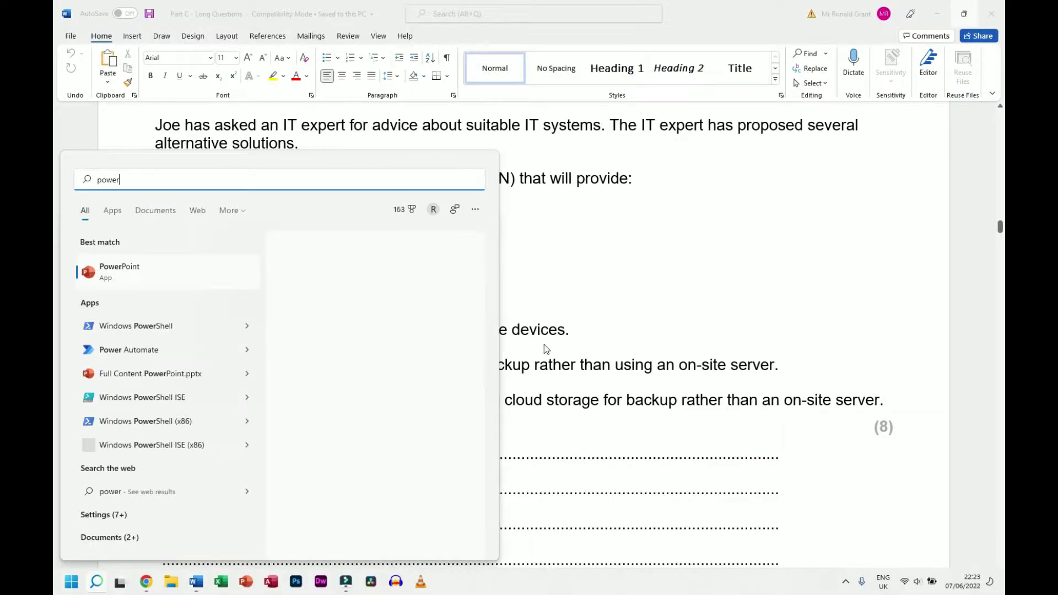
key(Return)
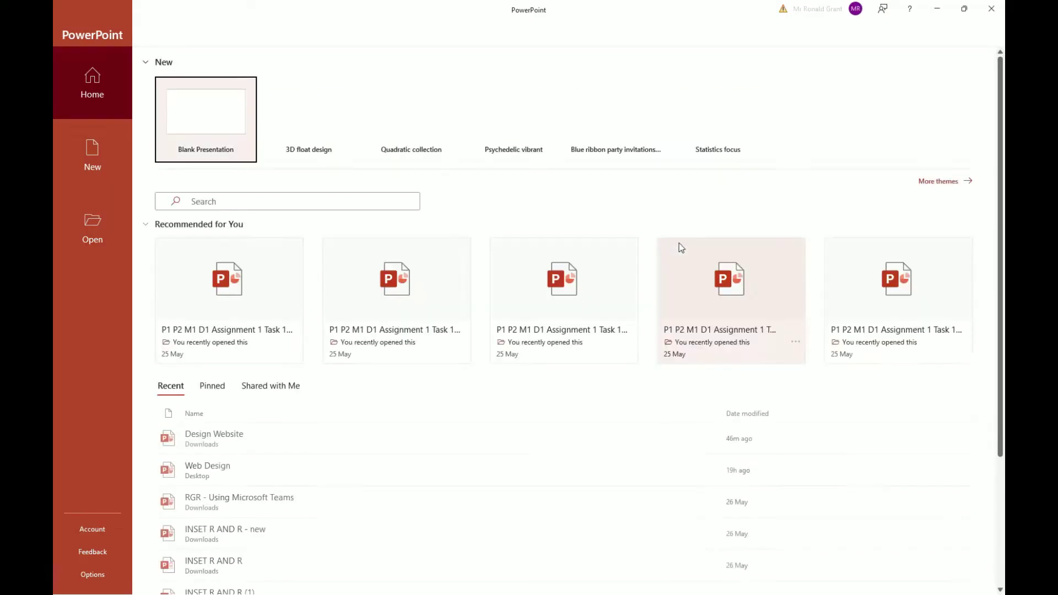
click(180, 121)
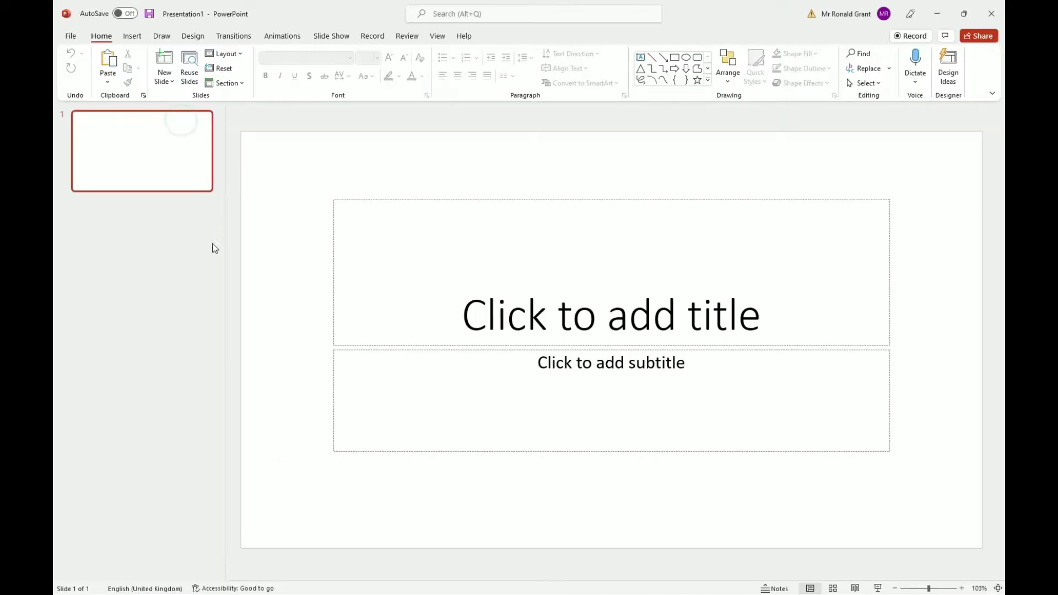
Add a second slide and delete both of its placeholders
click(101, 130)
key(Return)
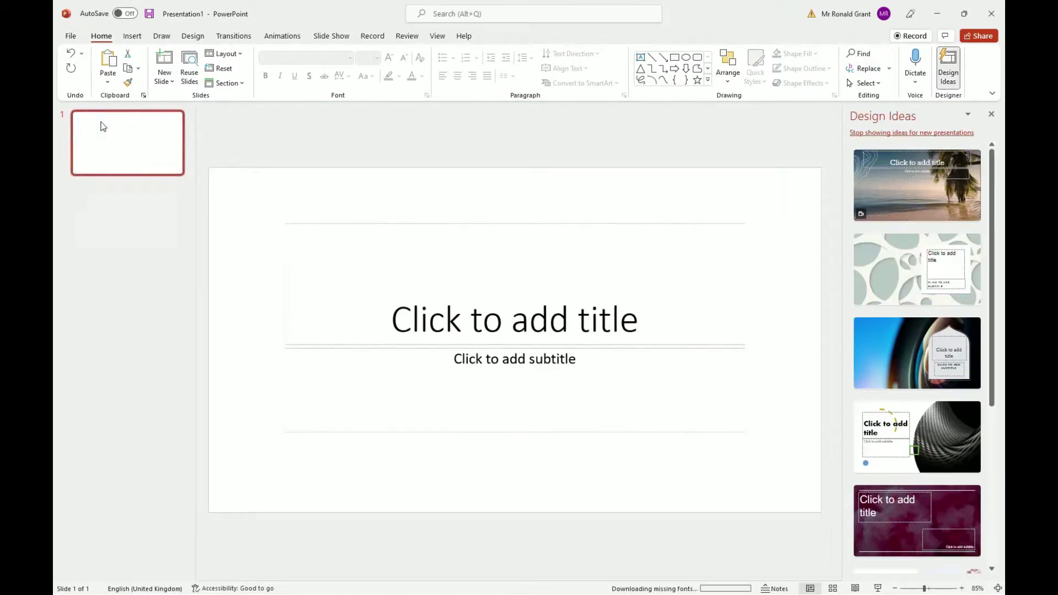
key(ctrl+a)
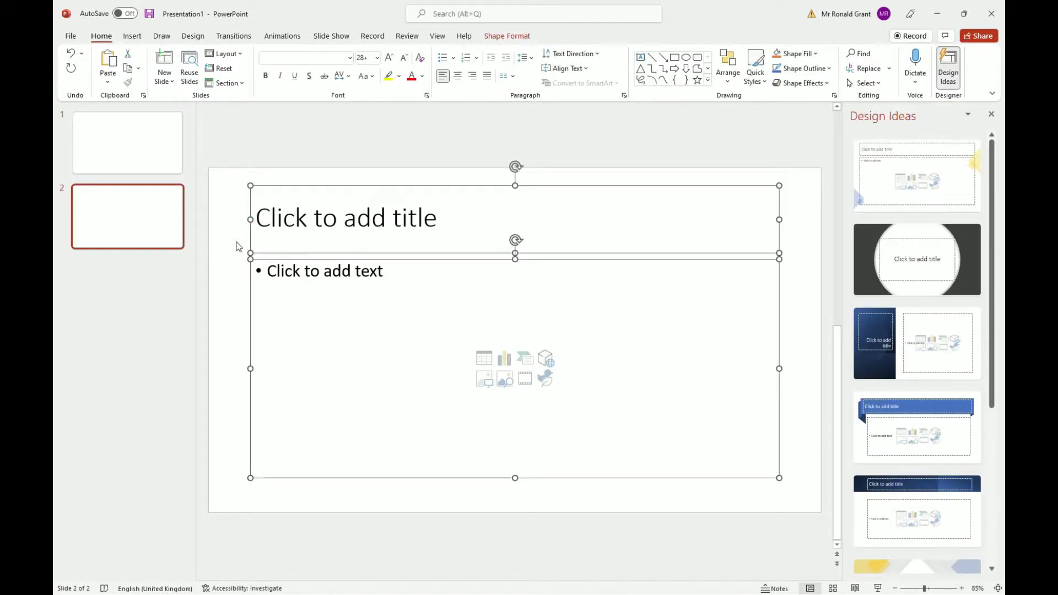
key(Delete)
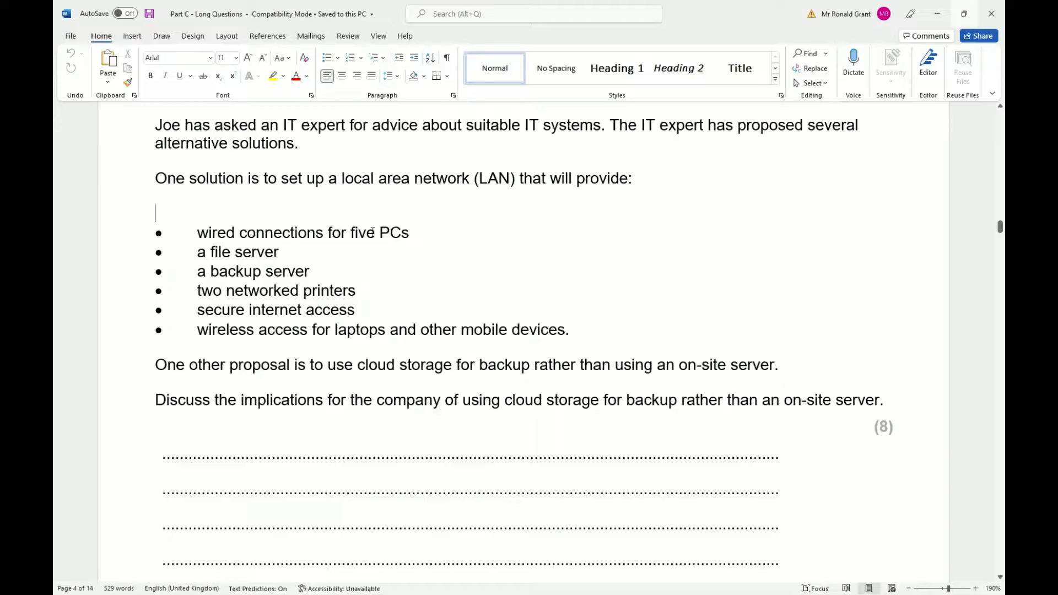
Compare the five PCs and file server requirements in Word against the empty slide 2
drag(413, 232, 239, 232)
key(alt+Tab)
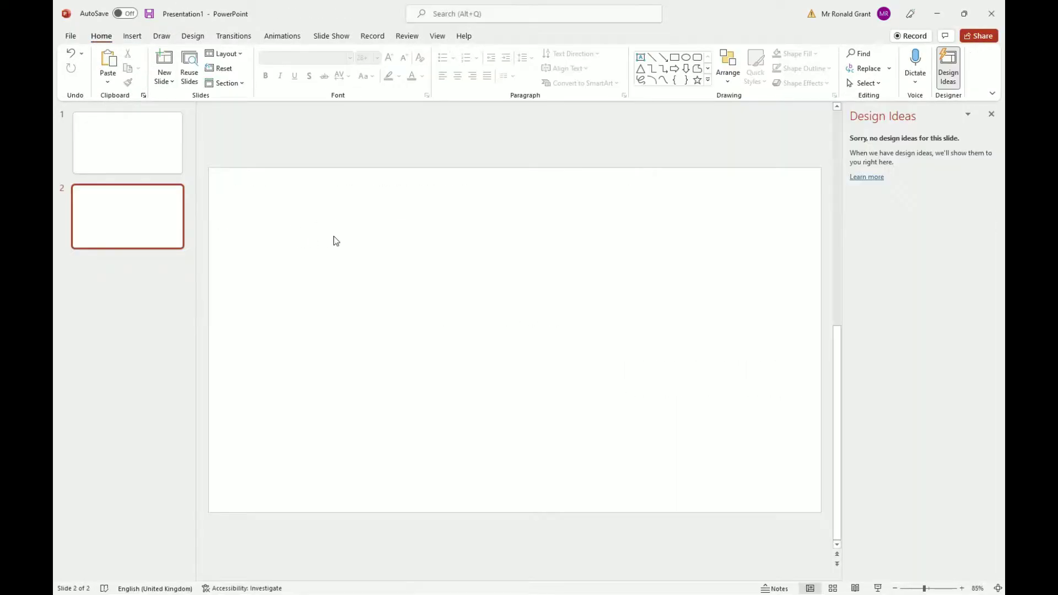
click(286, 234)
click(132, 36)
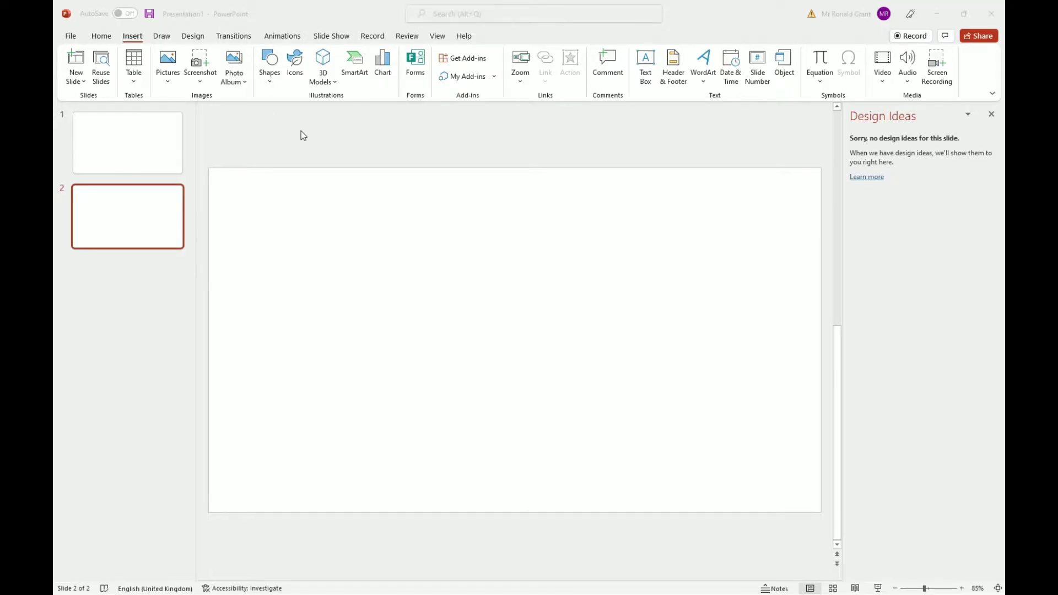
key(alt+Tab)
drag(207, 232, 380, 245)
key(alt+Tab)
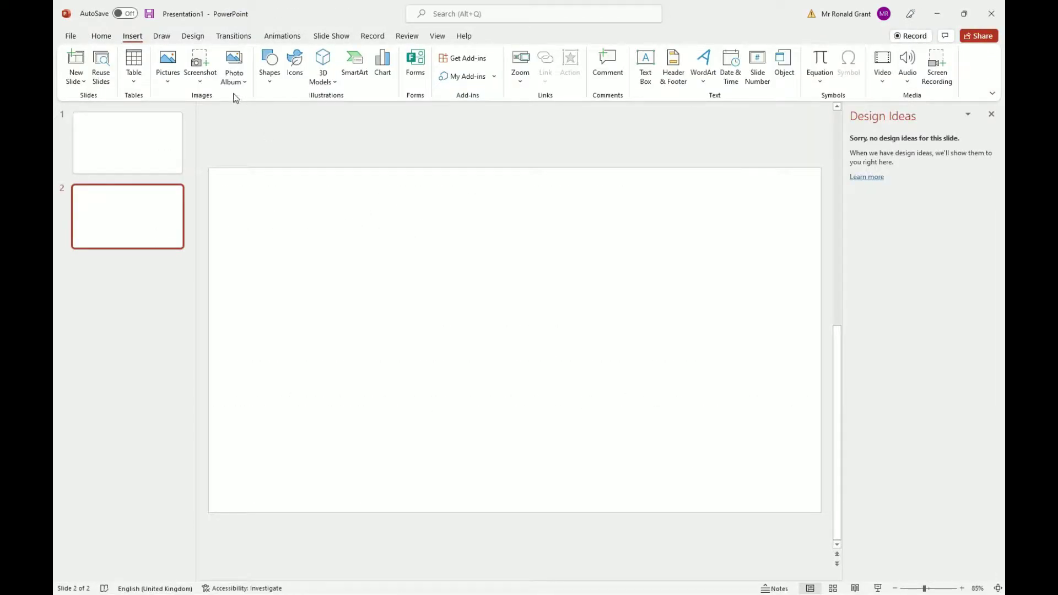
Draw a rounded rectangle near the top-left of slide 2 labelled PC1
click(269, 71)
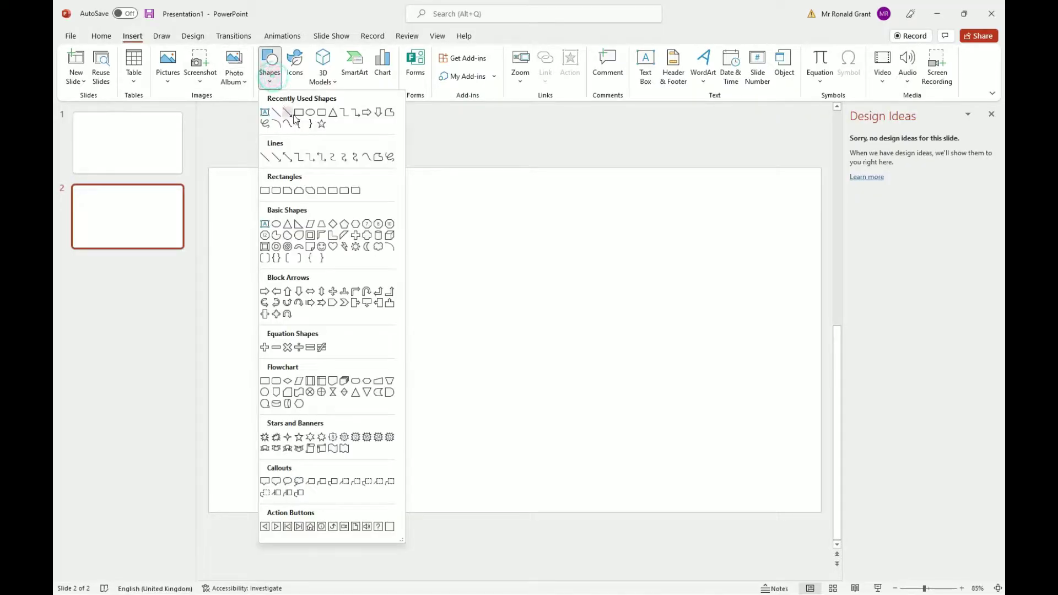
click(277, 191)
drag(272, 183, 346, 214)
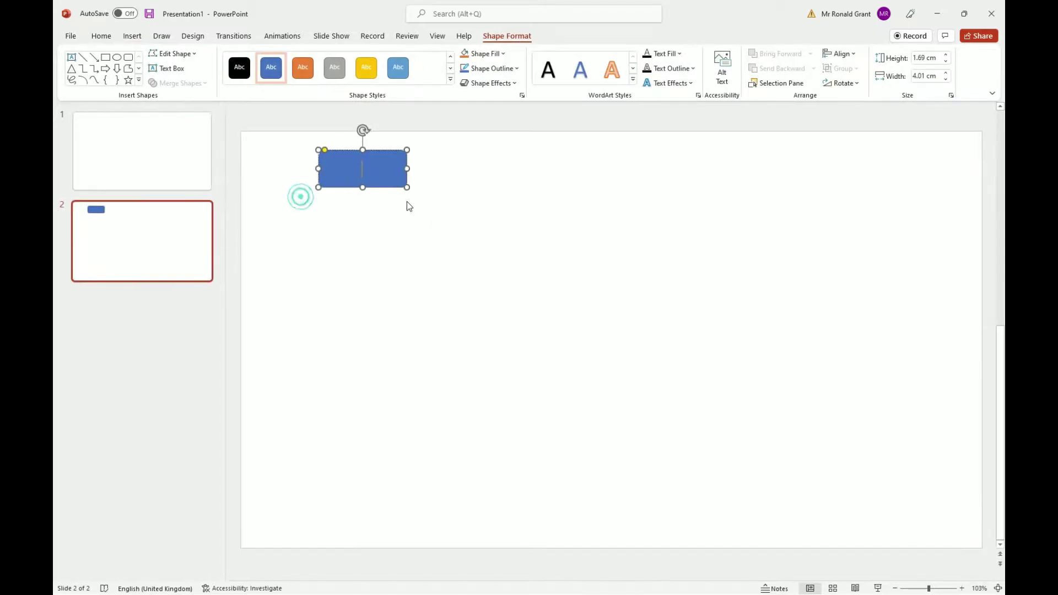
text(PC1)
Copy the PC1 box and spread four pasted copies around the slide
click(414, 201)
click(398, 170)
key(ctrl+c)
key(ctrl+v)
key(ctrl+v)
key(ctrl+v)
key(ctrl+v)
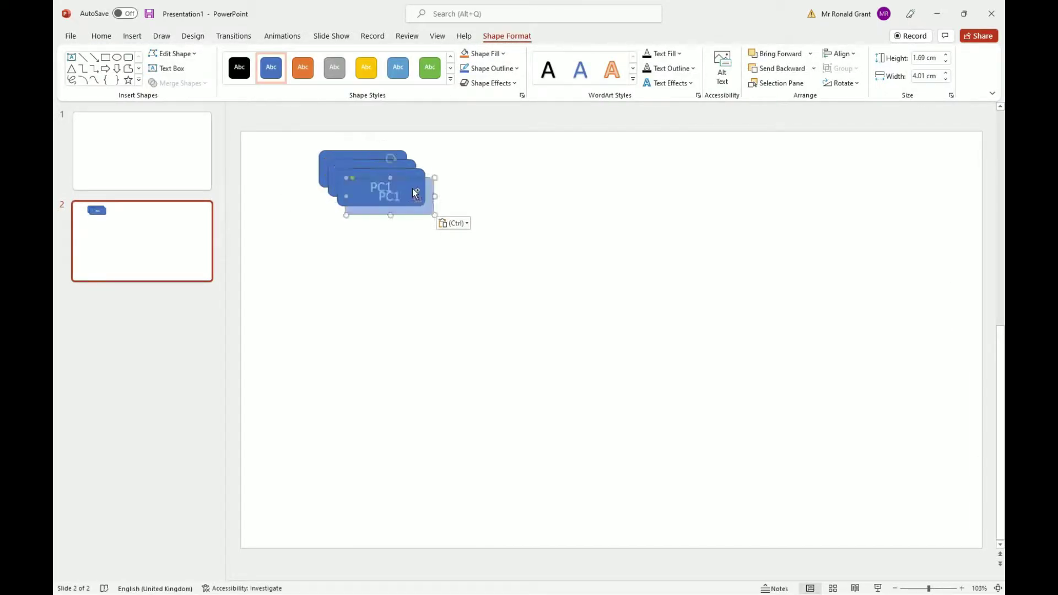
drag(415, 203, 374, 298)
drag(361, 198, 462, 287)
click(385, 174)
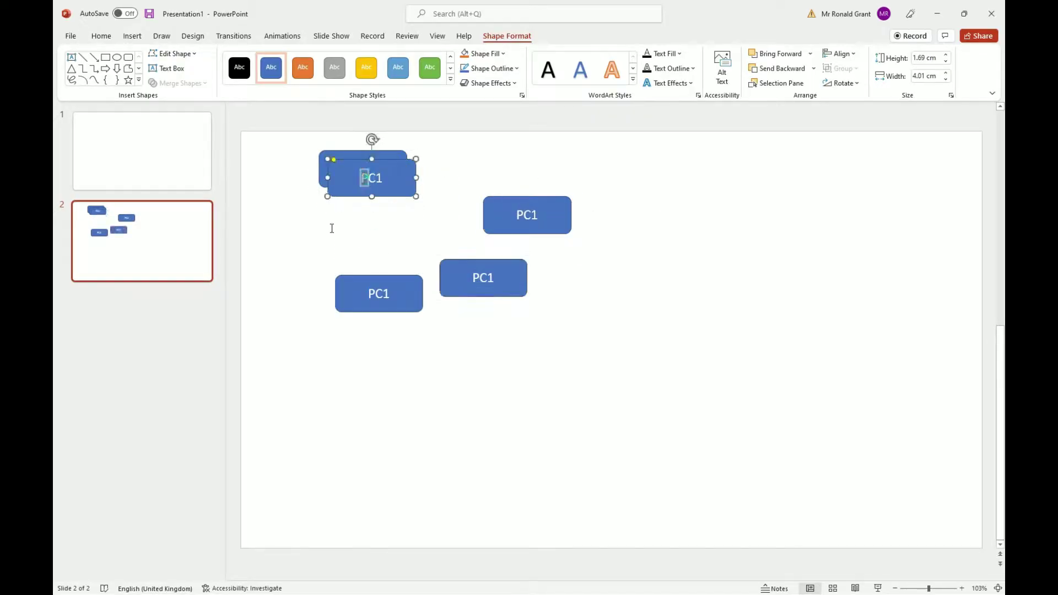
drag(390, 168, 478, 160)
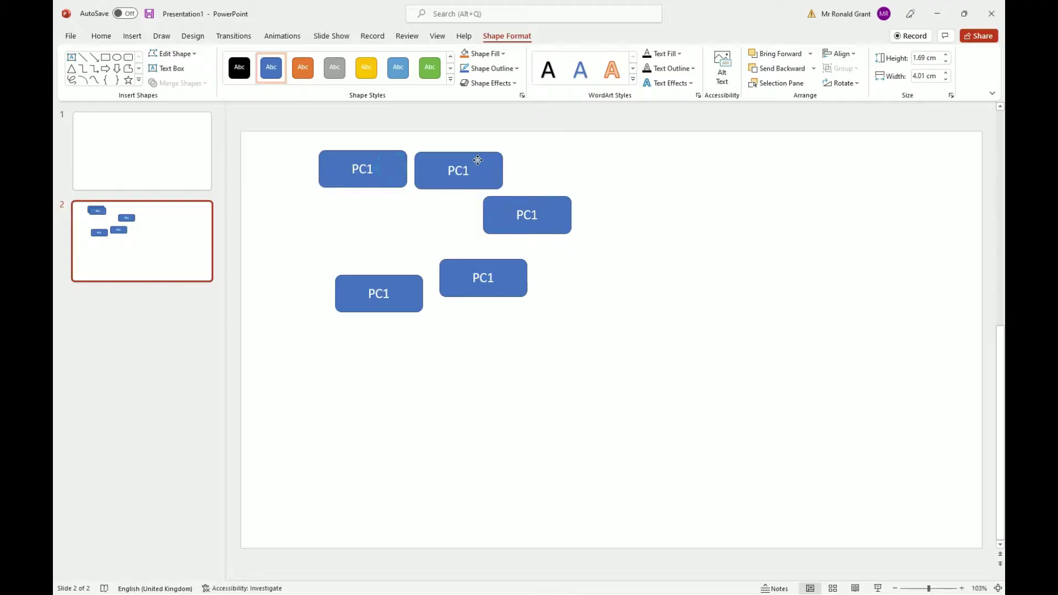
Relabel the four copies PC2, PC3, PC4 and PC5
click(470, 171)
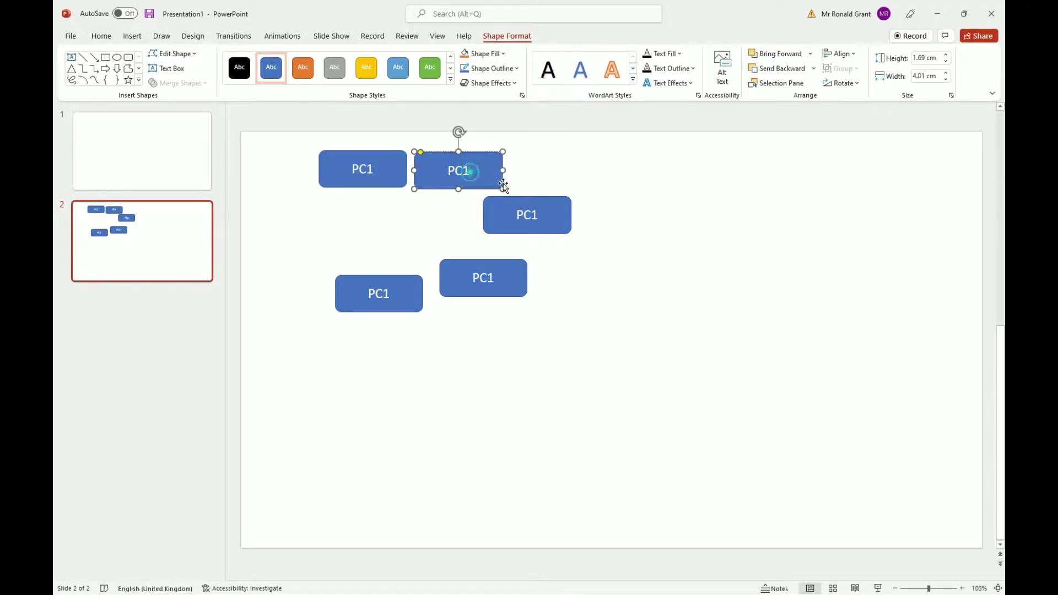
click(538, 215)
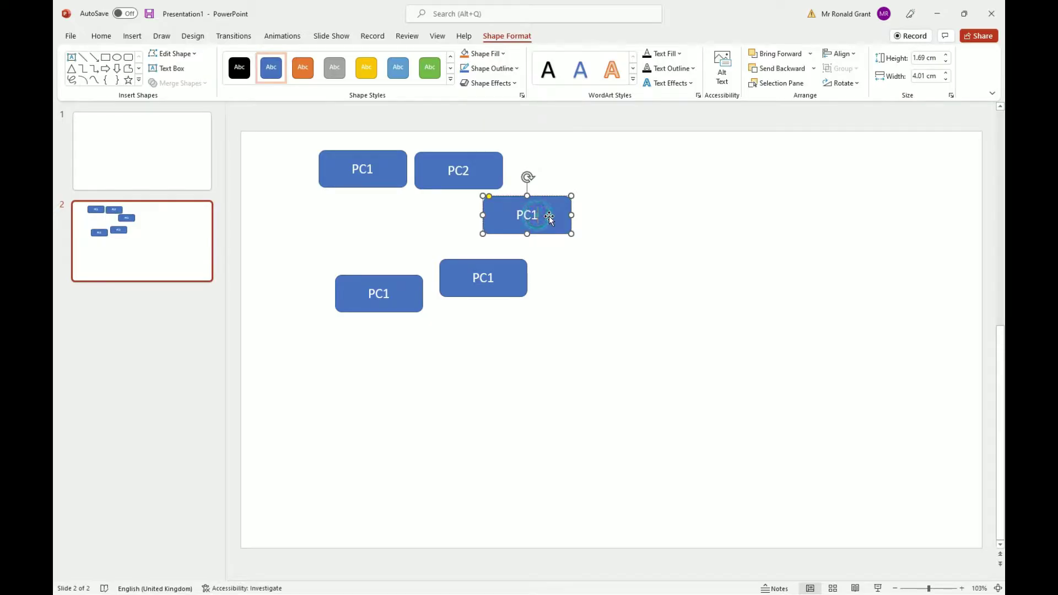
drag(545, 197, 577, 159)
click(392, 297)
key(BackSpace)
text(4)
click(498, 279)
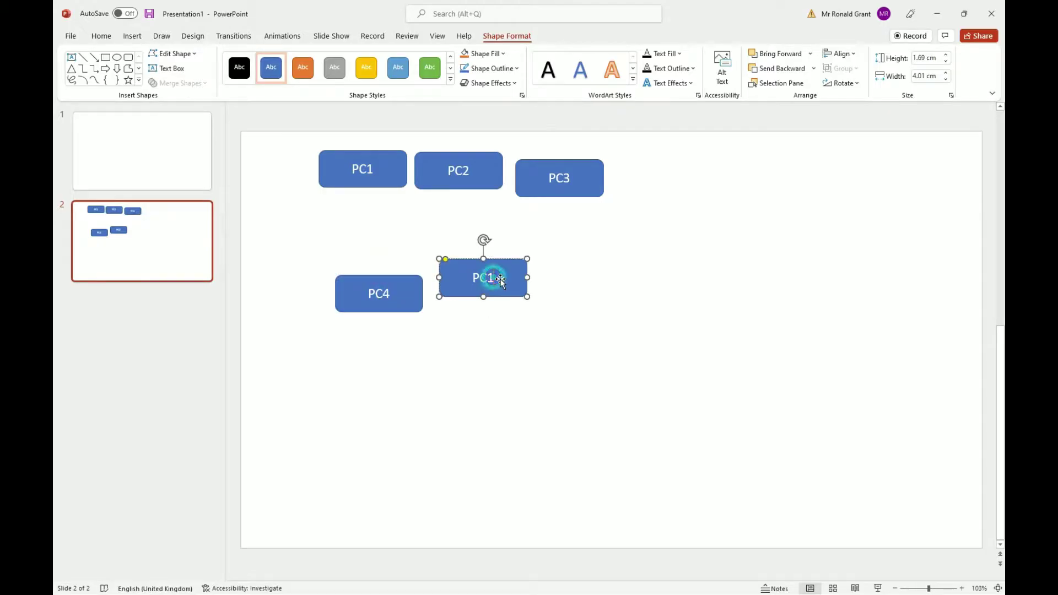
text(5)
click(541, 279)
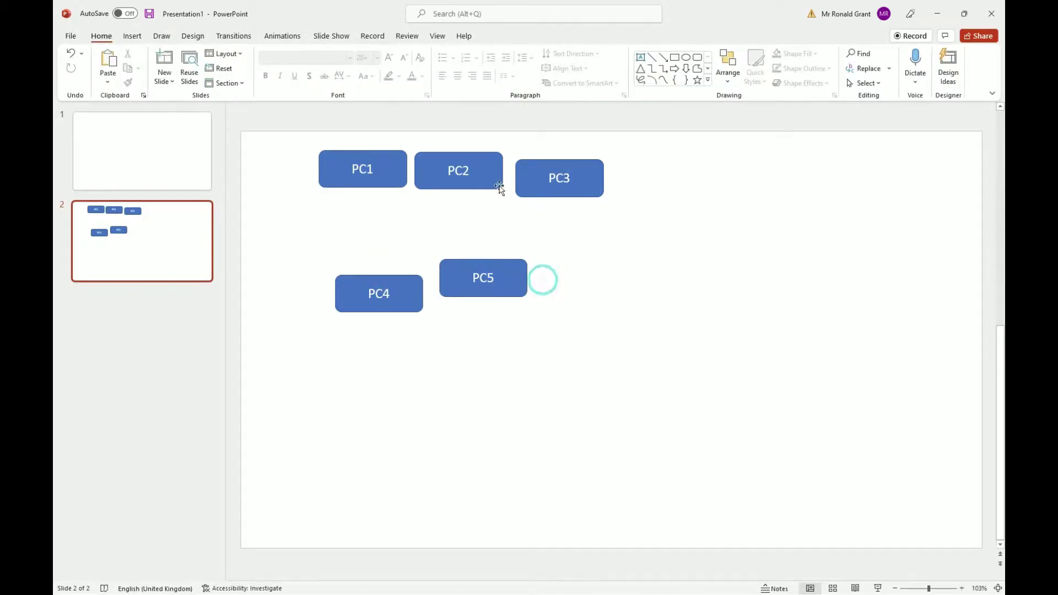
Line up PC3, PC4 and PC5 in a row beside PC2, then return to Word
drag(529, 165, 524, 158)
drag(394, 279, 666, 158)
drag(488, 263, 746, 159)
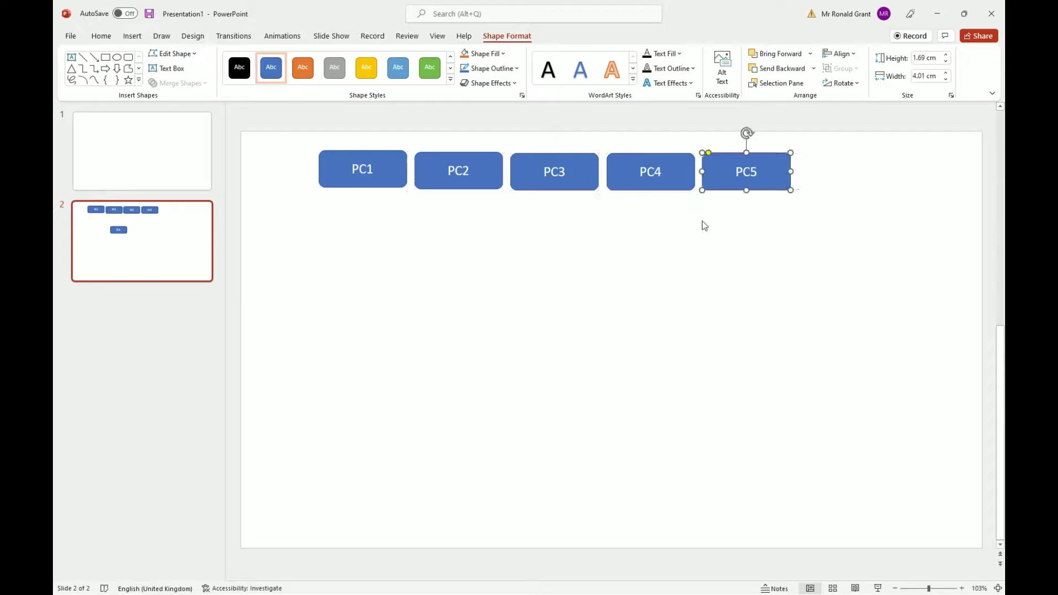
click(598, 359)
key(alt+Tab)
Paste a copy of the PC1 box below the PC row and label it File Server
click(292, 262)
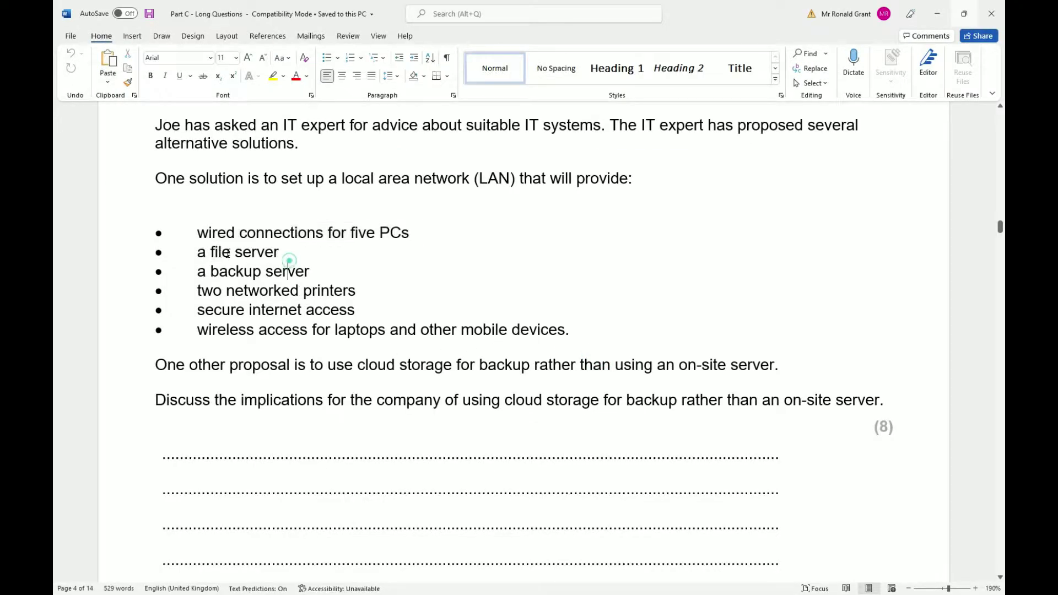
drag(196, 251, 278, 252)
key(alt+Tab)
click(378, 182)
key(ctrl+c)
click(400, 363)
key(ctrl+v)
drag(378, 193, 387, 285)
text(File Server)
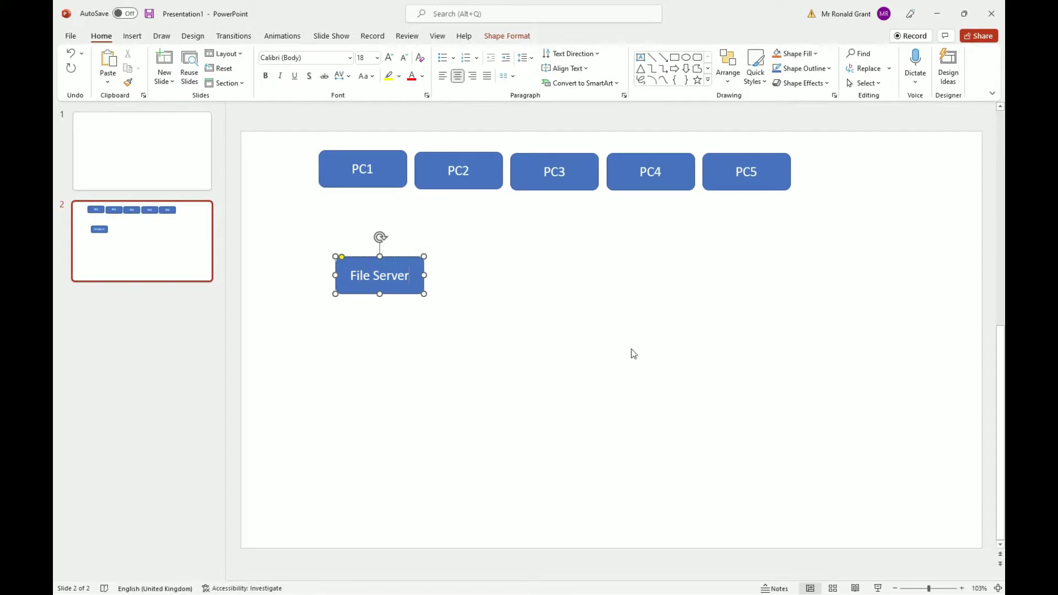
Paste another box beside File Server, label it Backup Server, and widen it to fit
key(alt+Tab)
key(alt+Tab)
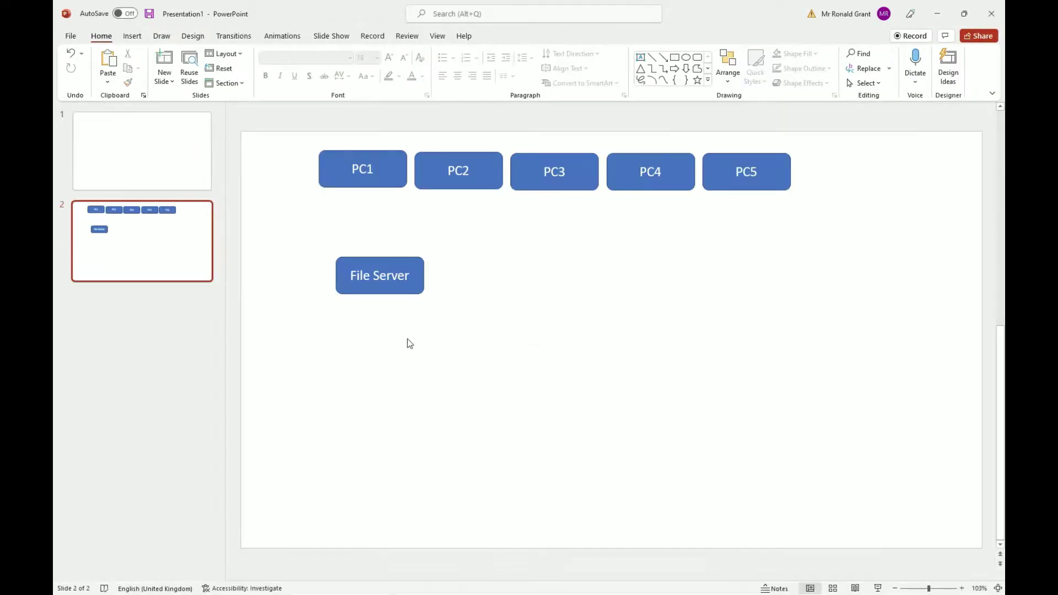
key(ctrl+v)
drag(385, 191, 515, 286)
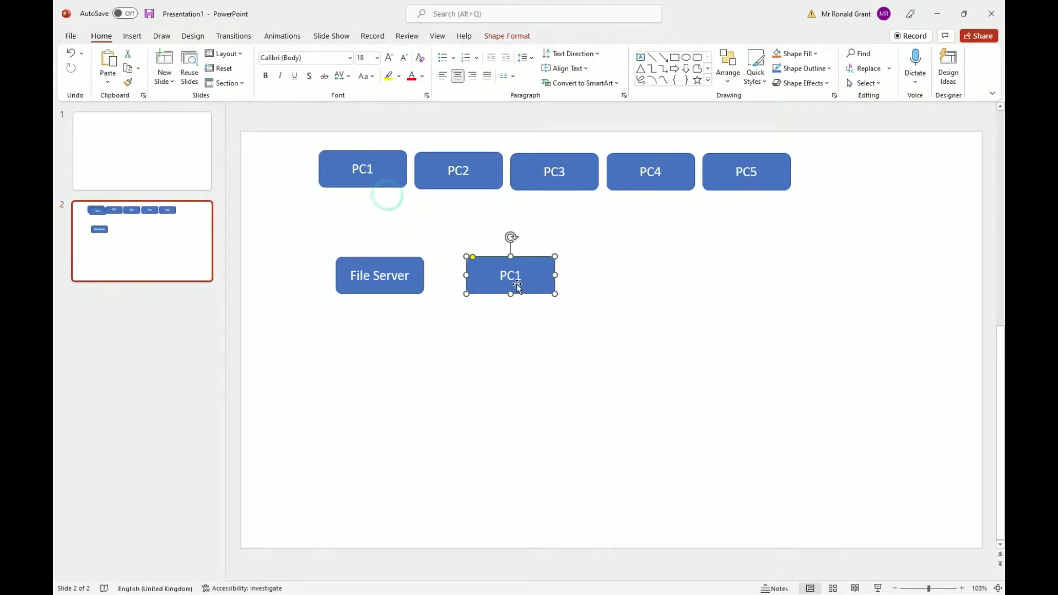
double_click(514, 279)
text(Backup Server)
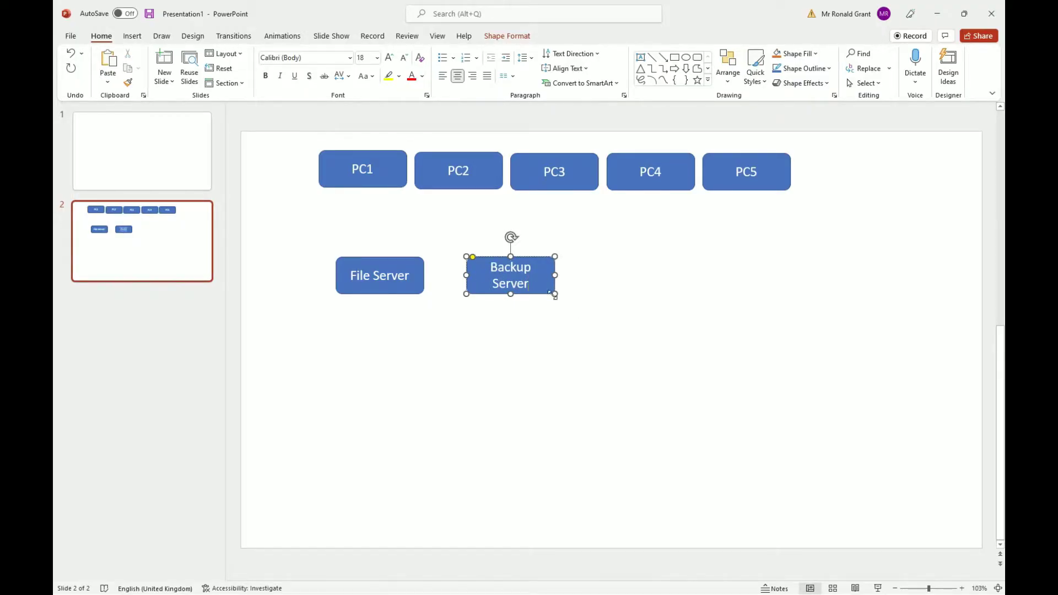
drag(556, 273, 566, 274)
click(615, 275)
Check the printers requirement, then copy Backup Server below itself and label the copy Printer 1
key(alt+Tab)
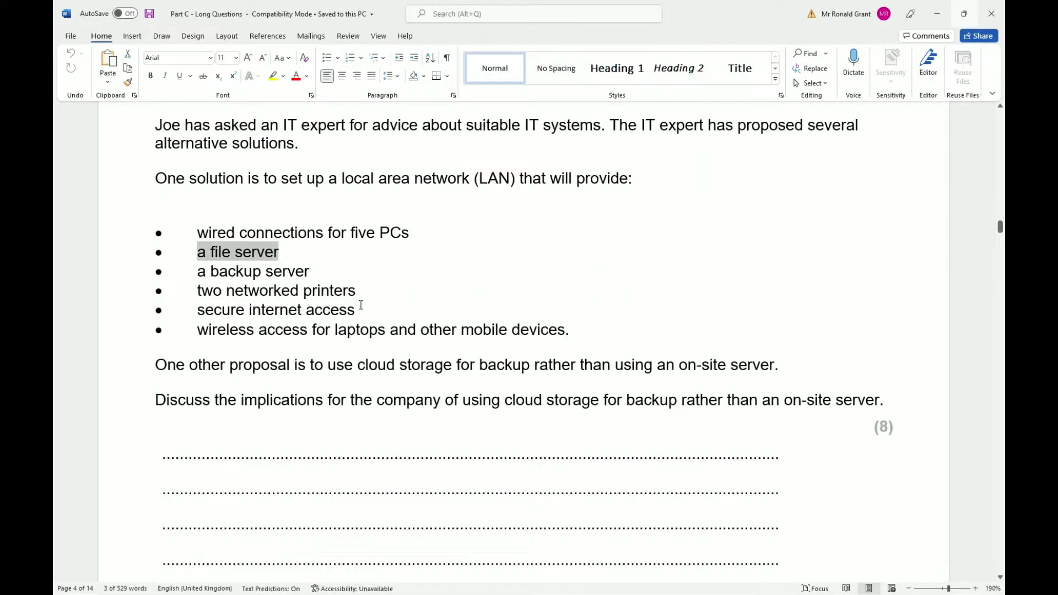
drag(198, 290, 301, 291)
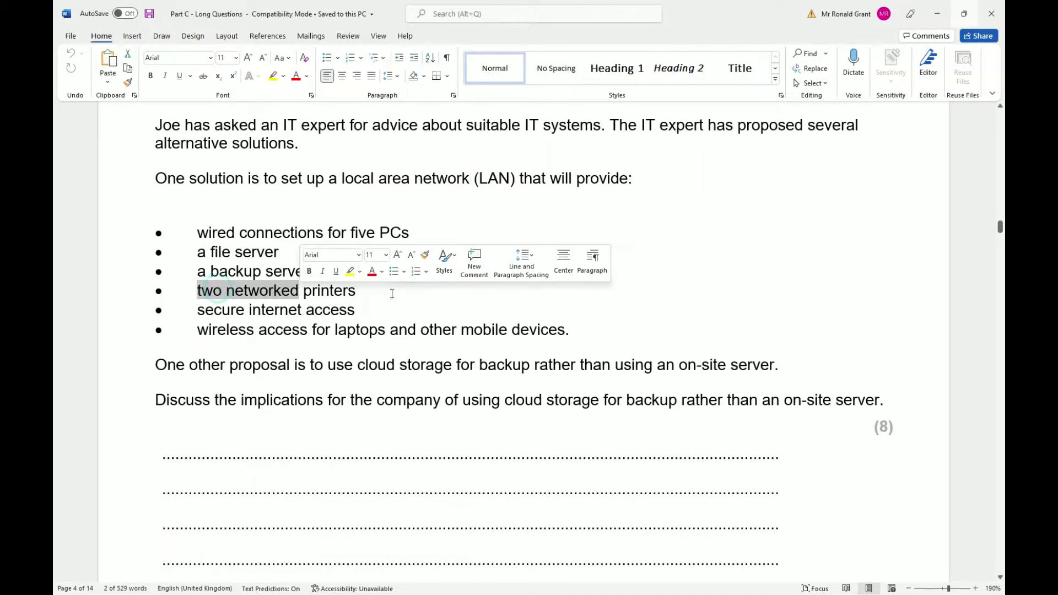
key(alt+Tab)
click(477, 291)
ctrl+drag(477, 291, 508, 332)
double_click(508, 333)
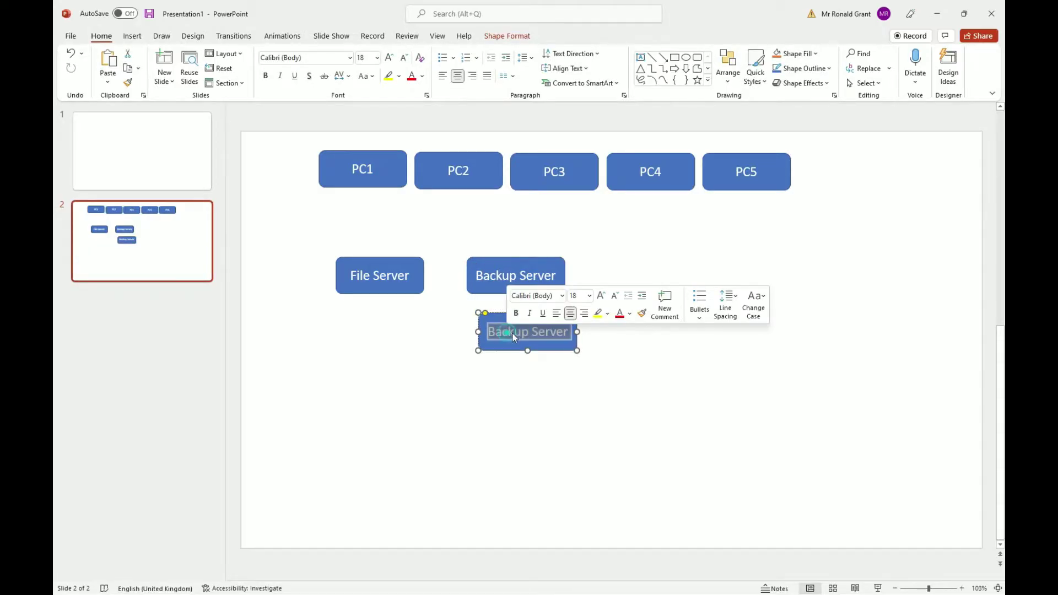
text(Printer 1)
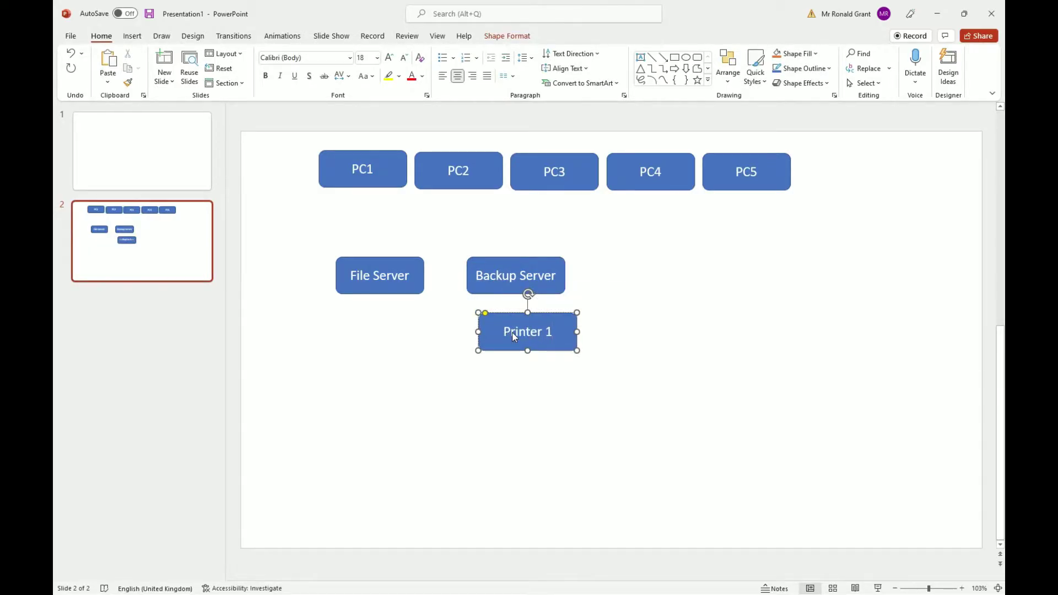
Copy Printer 1 below itself and relabel the copy Printer 2
click(511, 378)
click(515, 347)
ctrl+drag(515, 347, 526, 391)
click(570, 378)
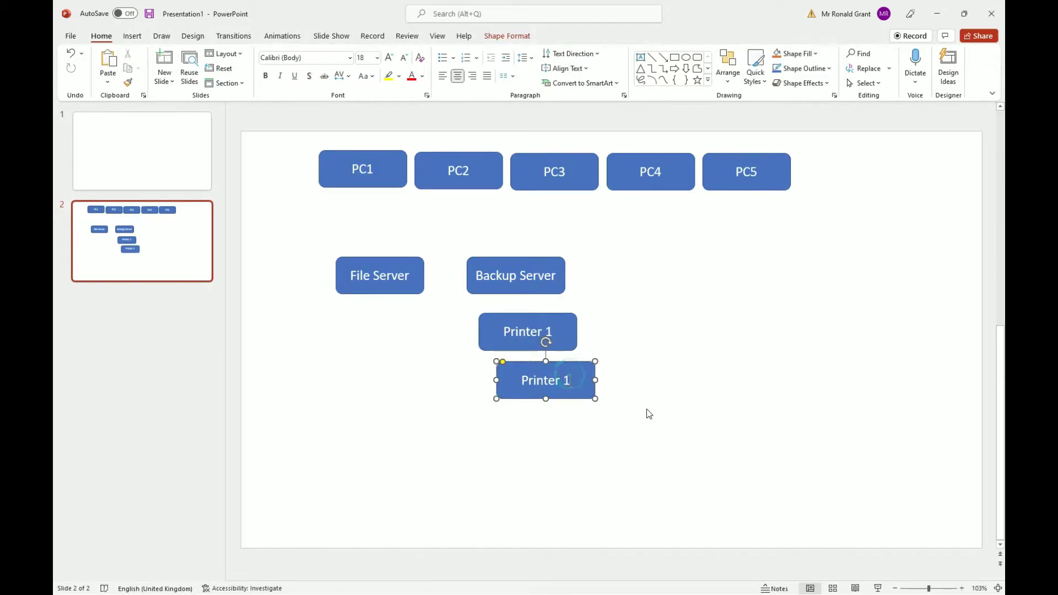
click(656, 379)
Review the internet and wireless access requirements in the Word question
key(alt+Tab)
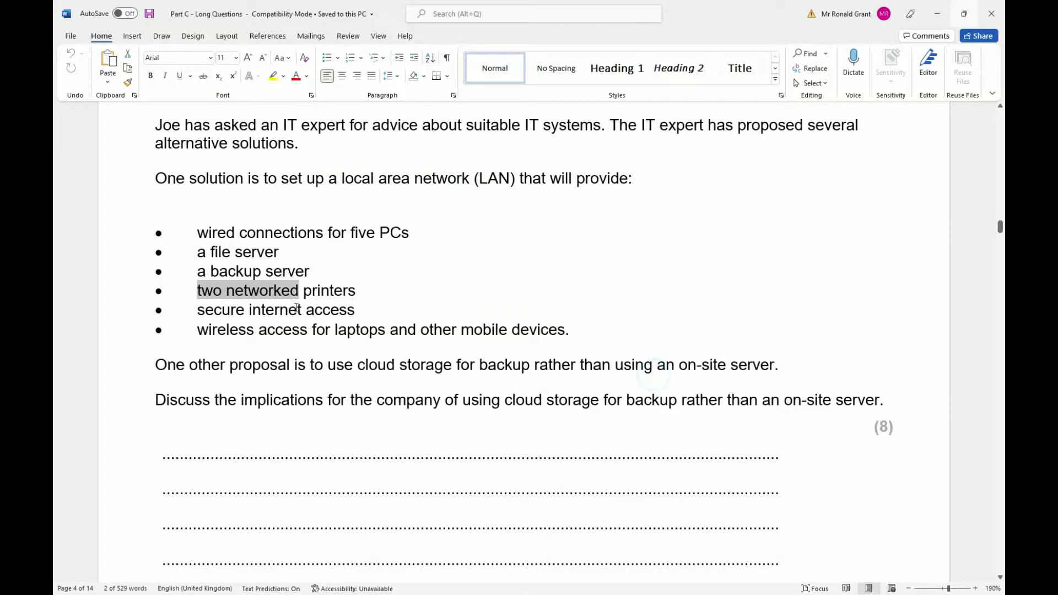
double_click(270, 310)
key(alt+Tab)
key(alt+Tab)
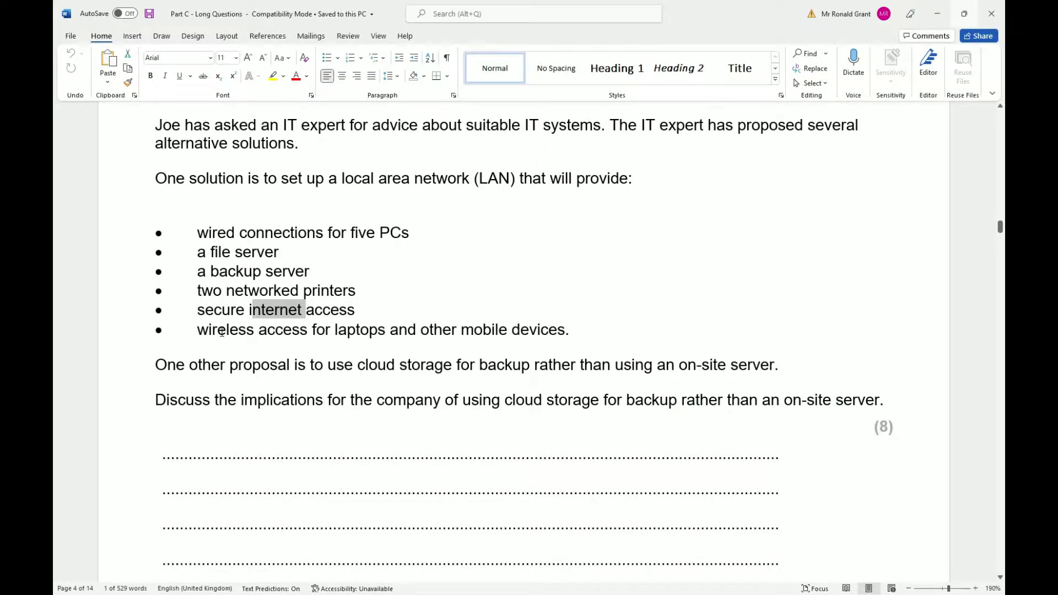
drag(222, 333, 306, 330)
key(alt+Tab)
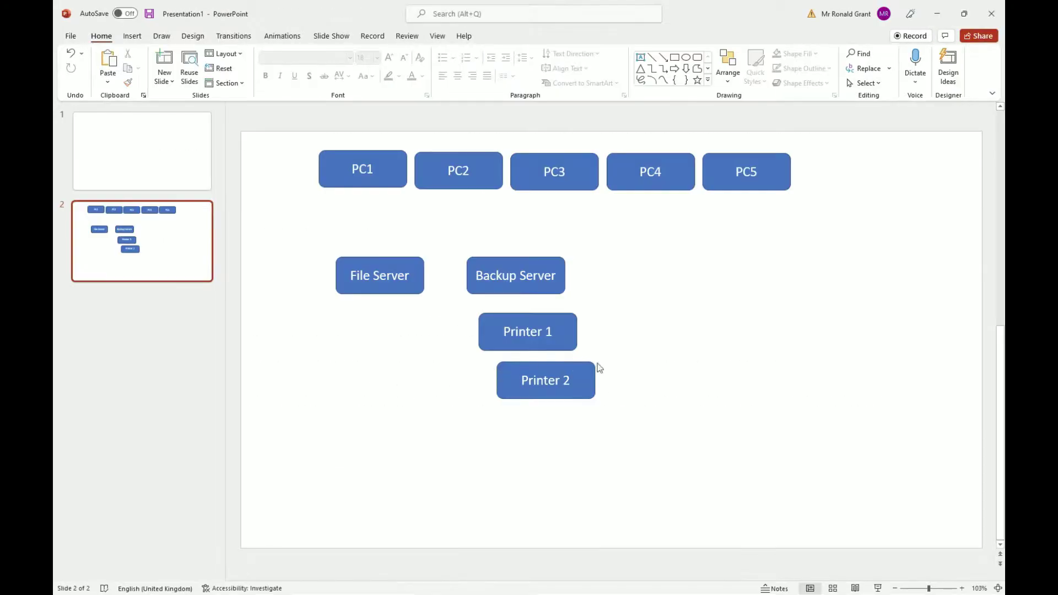
Mark the wireless access for laptops requirement in the Word question
click(567, 367)
key(alt+Tab)
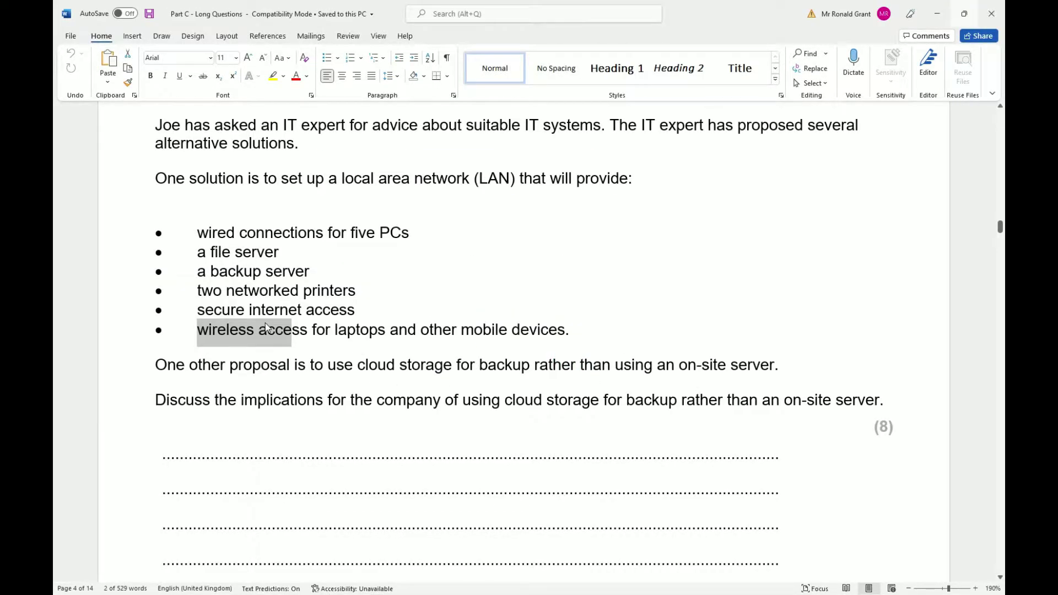
click(310, 345)
drag(198, 330, 556, 330)
key(alt+Tab)
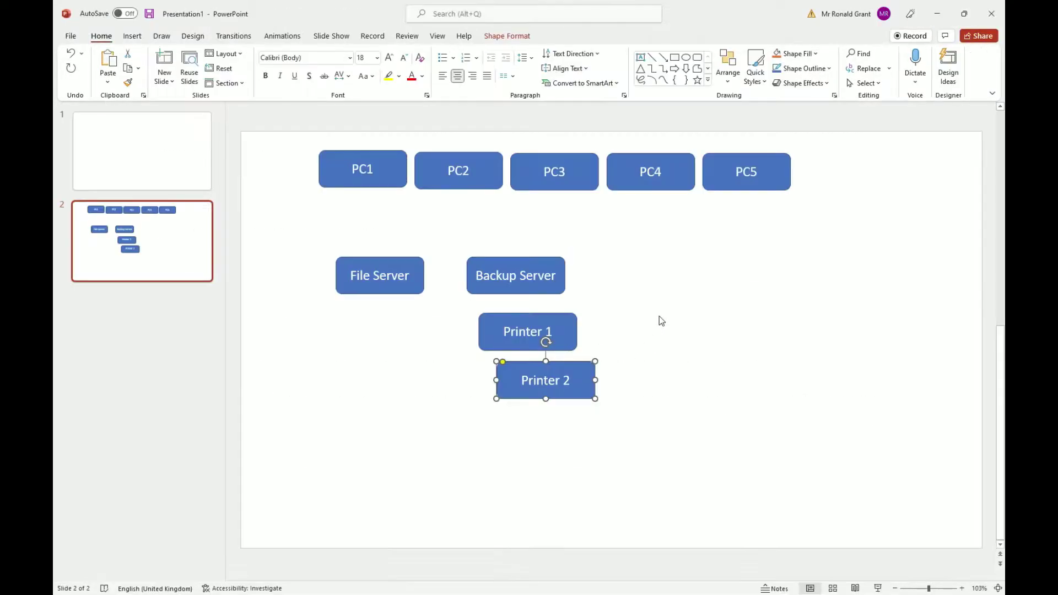
Copy Printer 2 to the right of Printer 1 and relabel the copy Switch
drag(576, 368, 717, 332)
triple_click(717, 332)
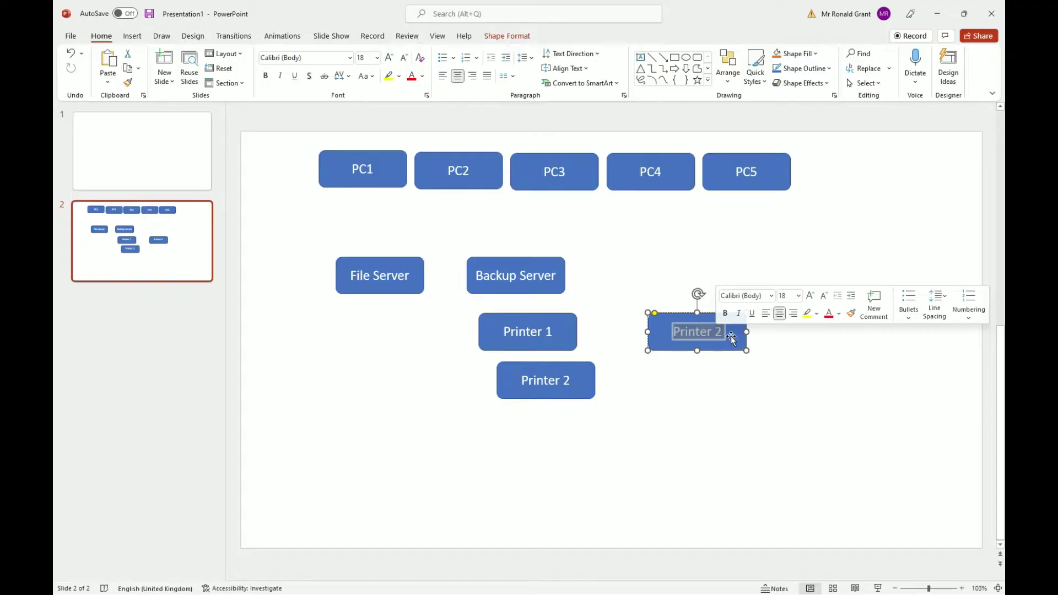
text(Switch)
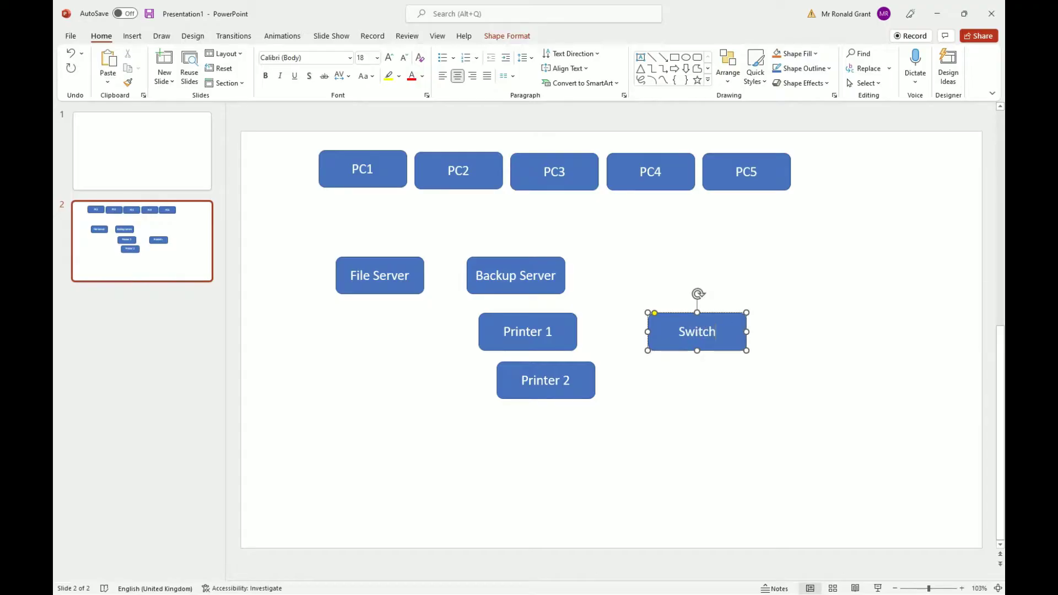
click(759, 270)
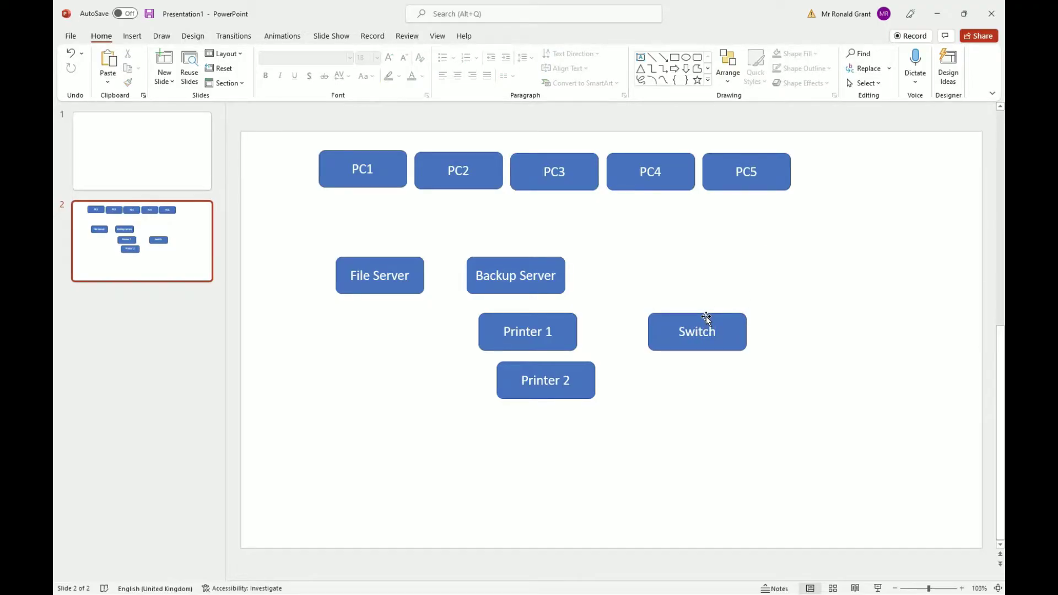
Move both servers and both printers to the lower right, and centre Switch below the PCs
drag(327, 226, 609, 444)
drag(526, 264, 897, 391)
drag(693, 315, 552, 289)
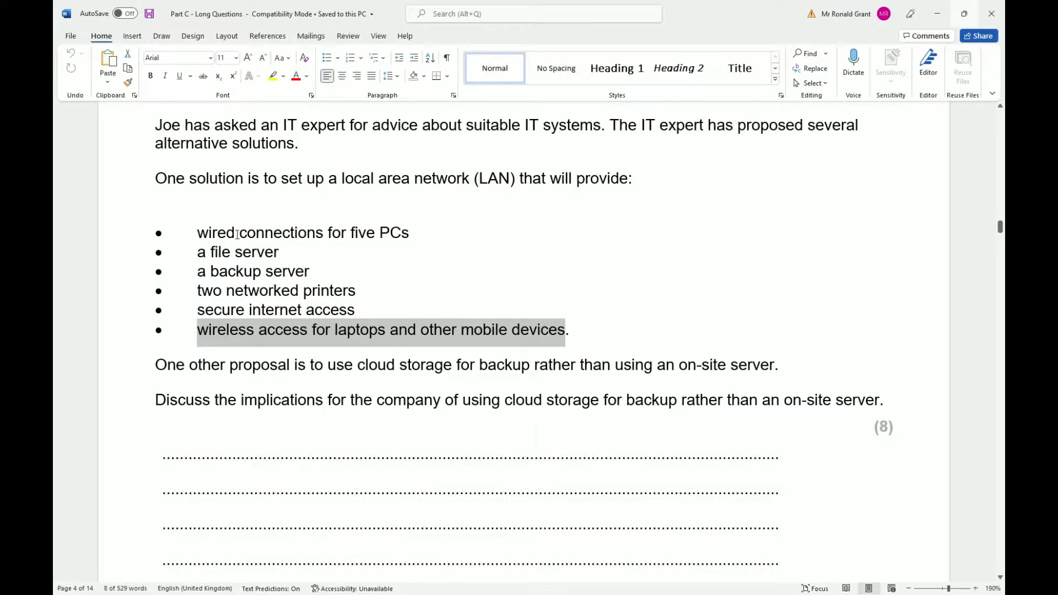
drag(237, 234, 344, 233)
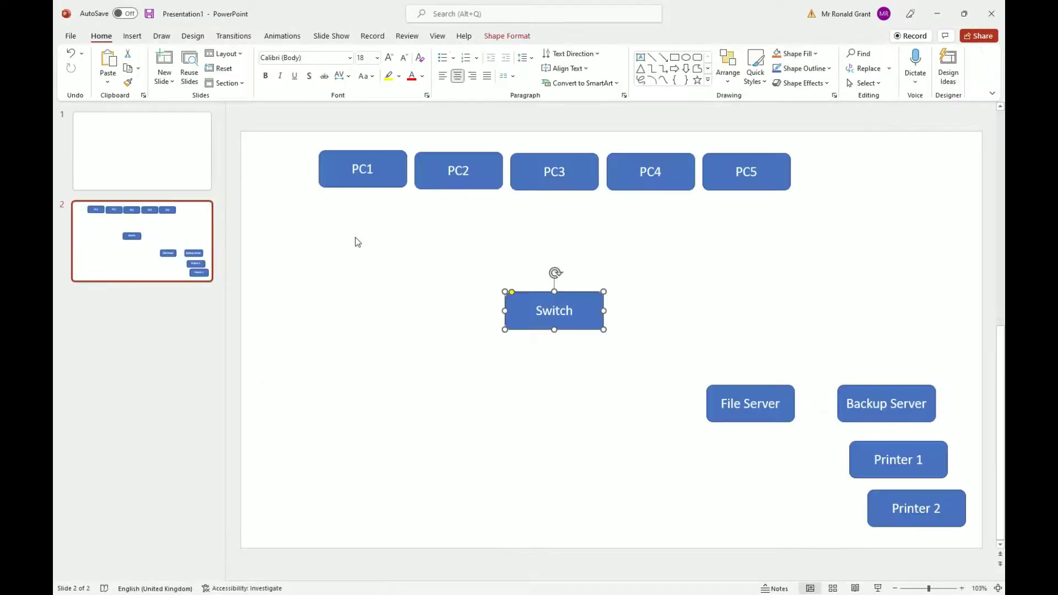
click(363, 229)
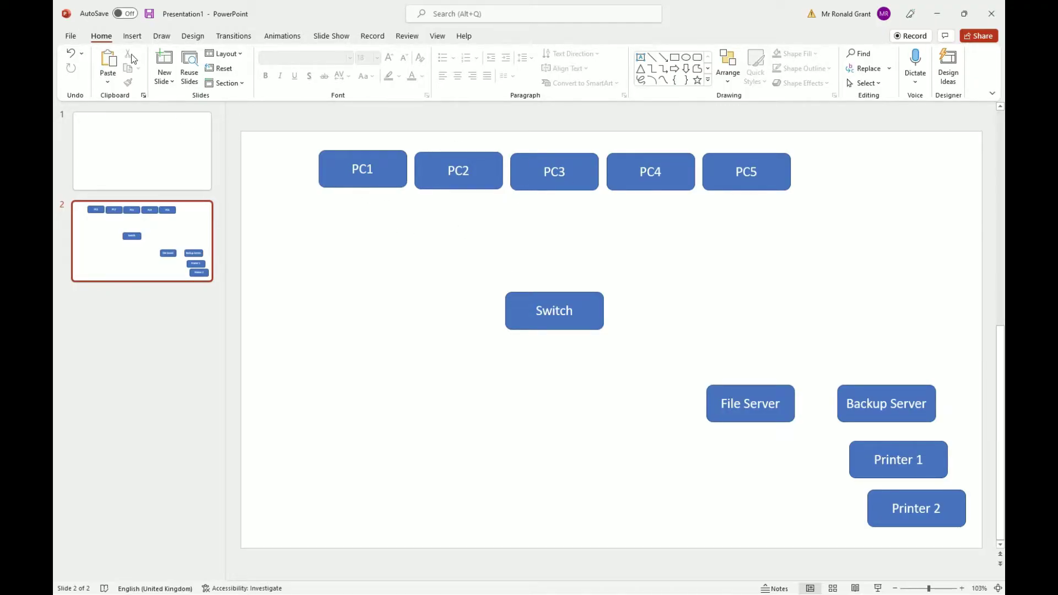
click(133, 37)
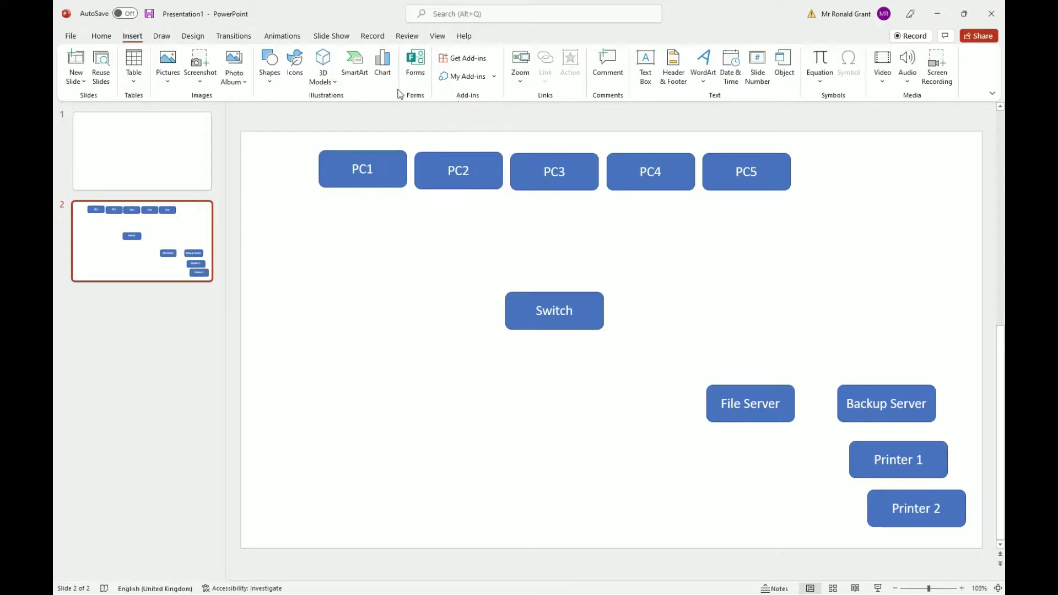
Draw an elbow arrow connector from PC1 to Switch and set its weight to 2¼ pt
click(269, 83)
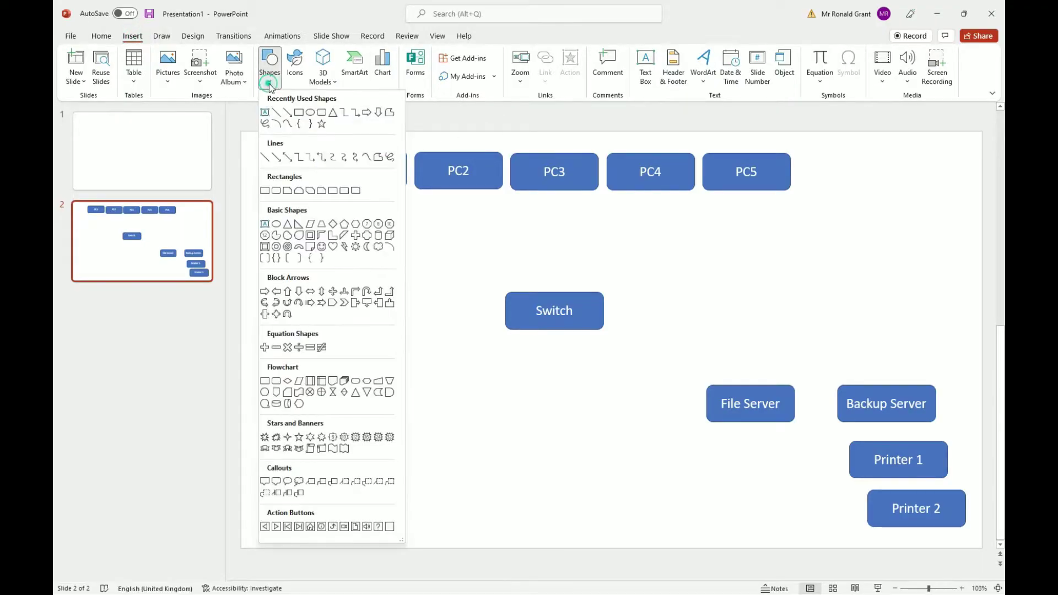
click(321, 156)
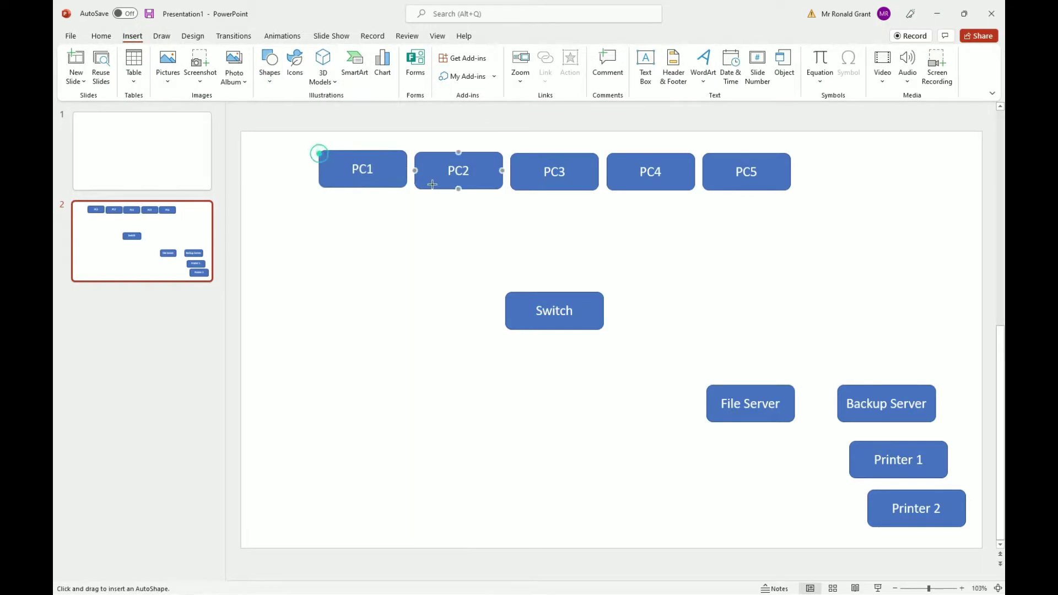
drag(362, 189, 554, 292)
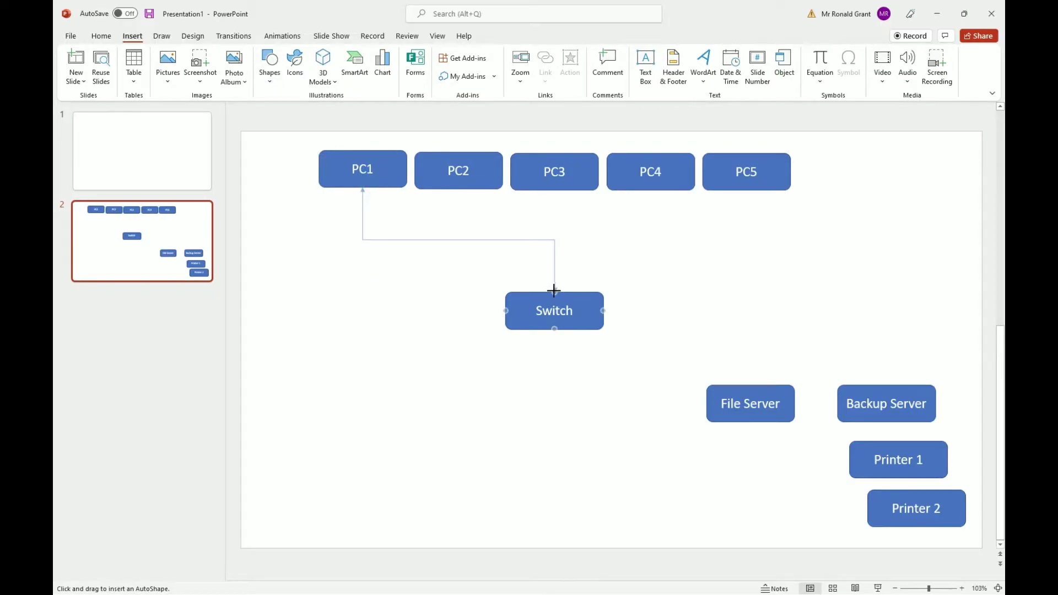
click(513, 74)
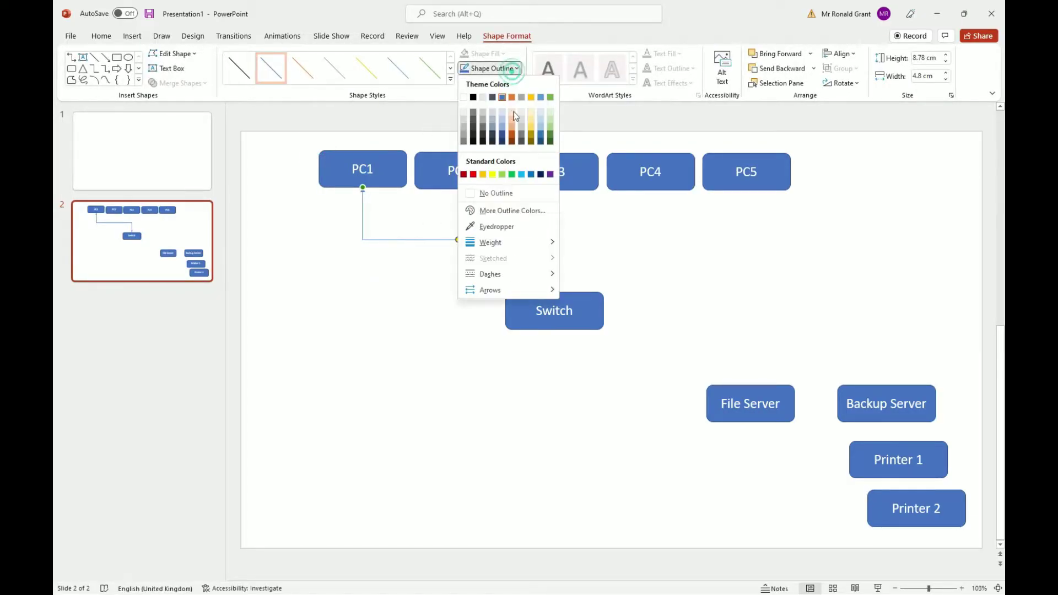
click(496, 242)
click(595, 330)
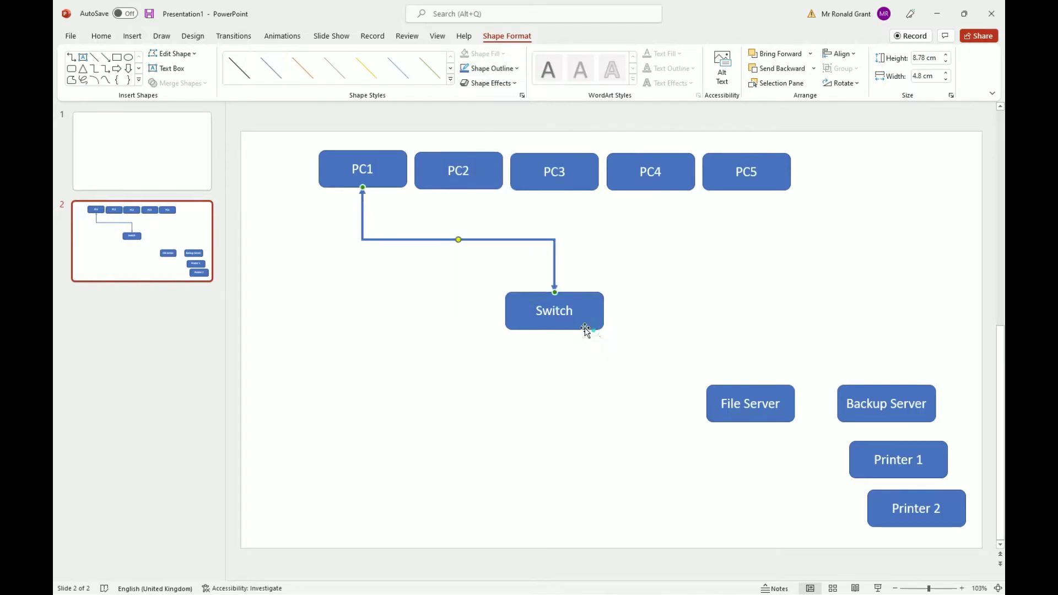
click(608, 267)
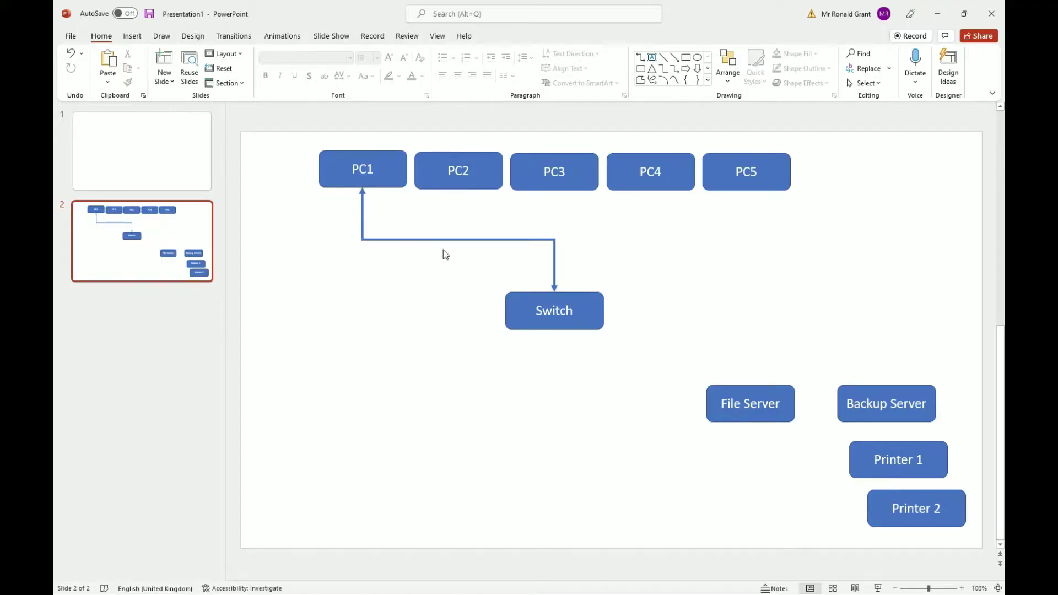
Duplicate the connector and attach copies linking PC2 and PC3 to the Switch
click(390, 243)
key(ctrl+d)
drag(420, 251, 582, 259)
drag(516, 208, 458, 190)
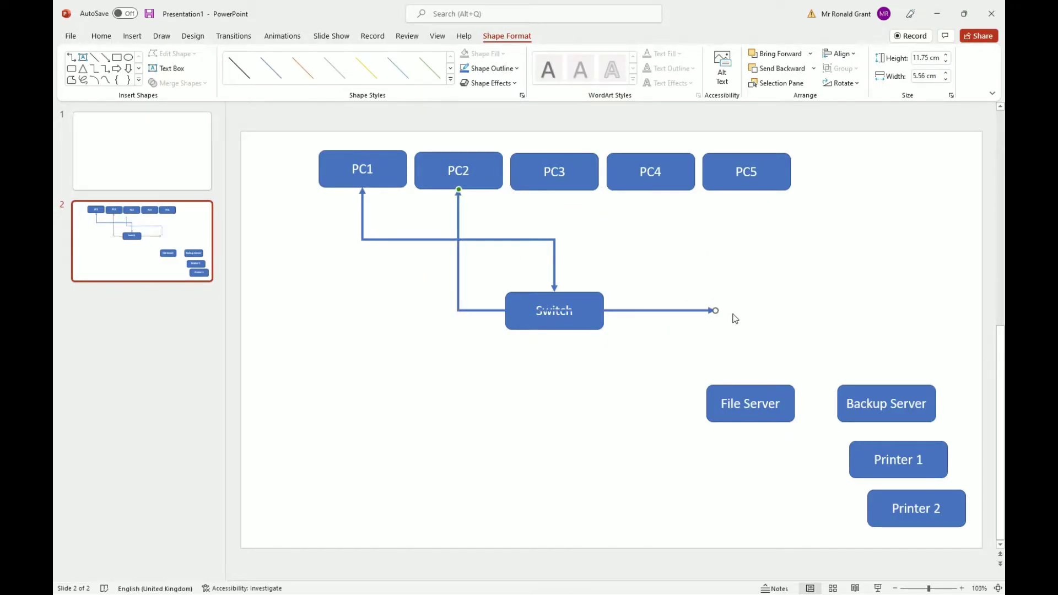
drag(714, 312, 554, 292)
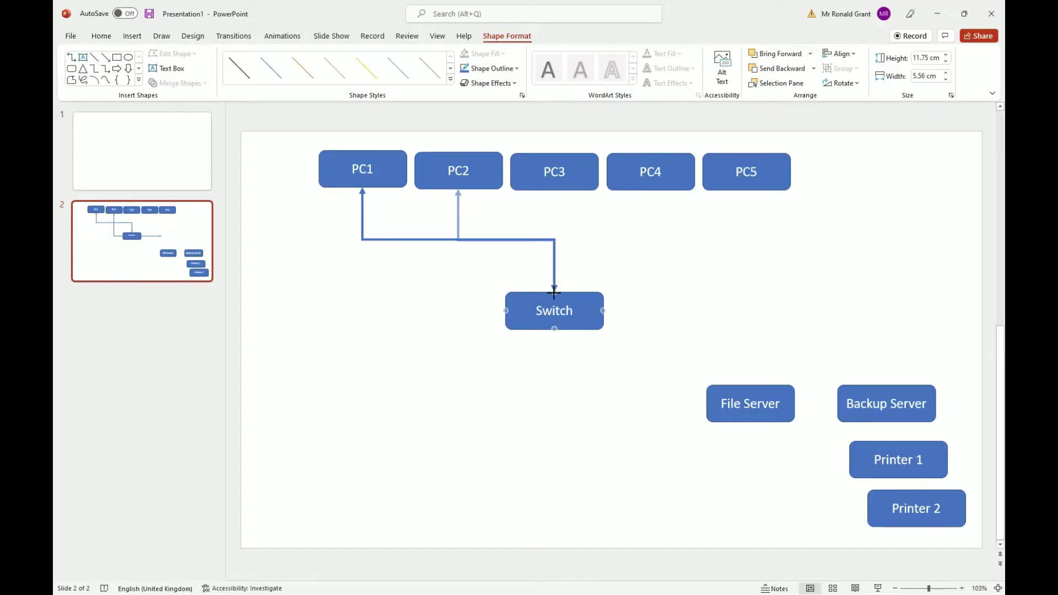
key(ctrl+v)
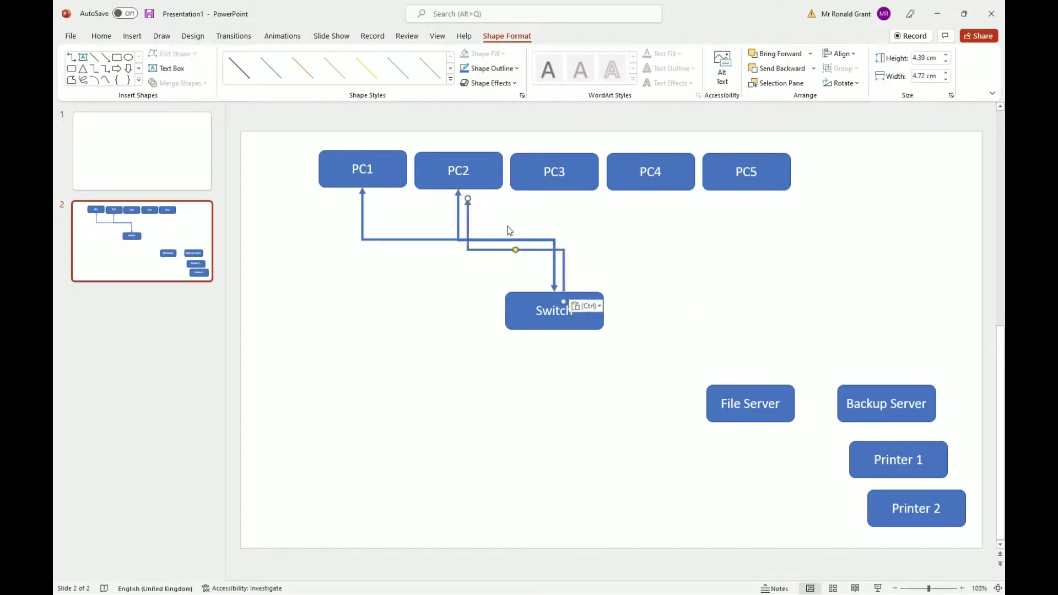
drag(471, 202, 555, 191)
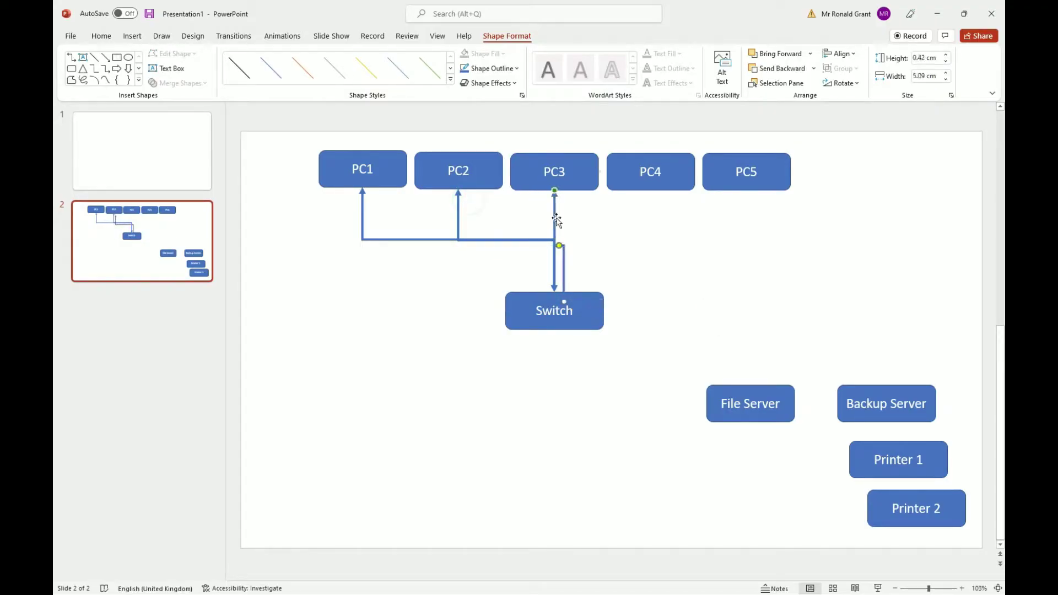
drag(563, 299, 555, 291)
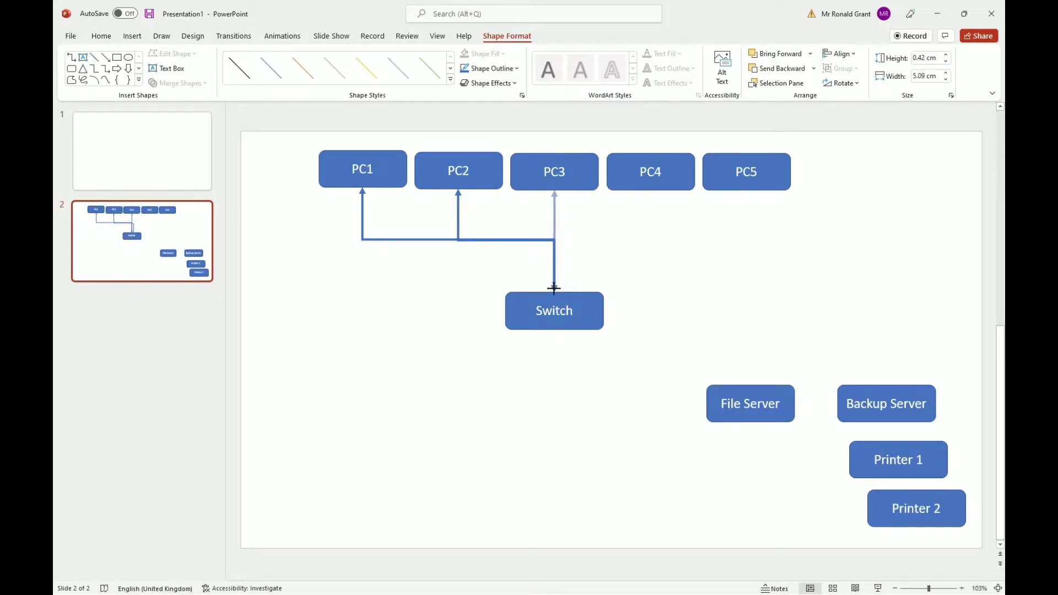
click(586, 258)
Paste two more connectors linking PC4 and PC5 to the Switch, then check the Word question
key(ctrl+v)
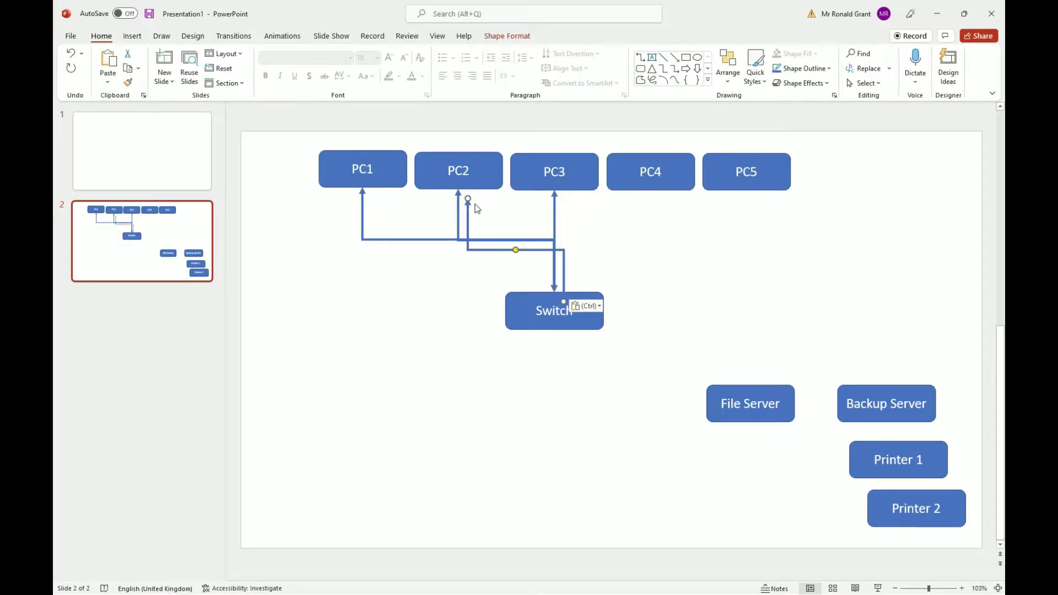
drag(468, 197, 650, 190)
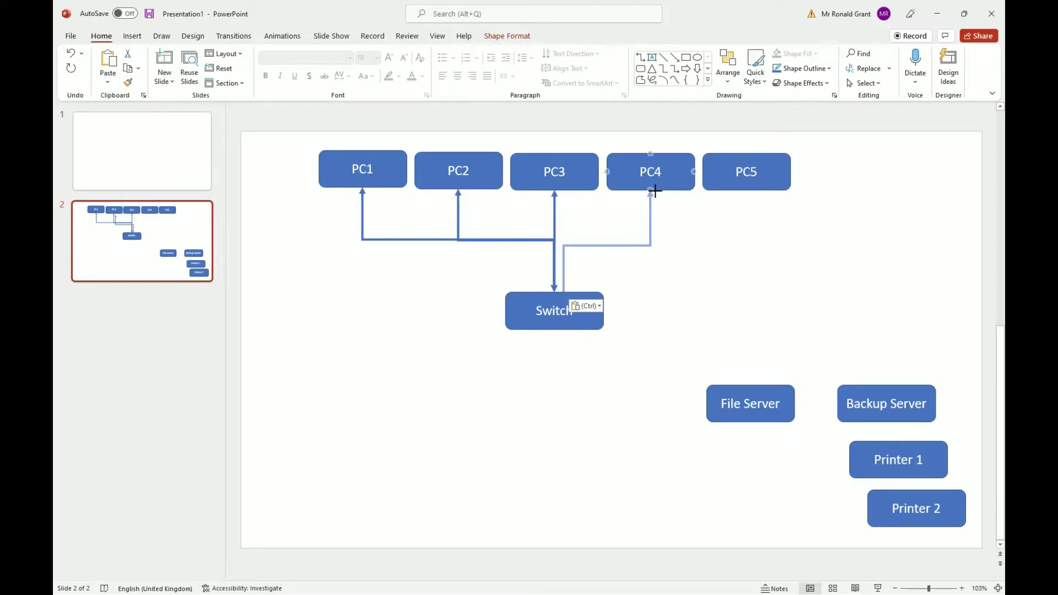
drag(563, 302, 555, 292)
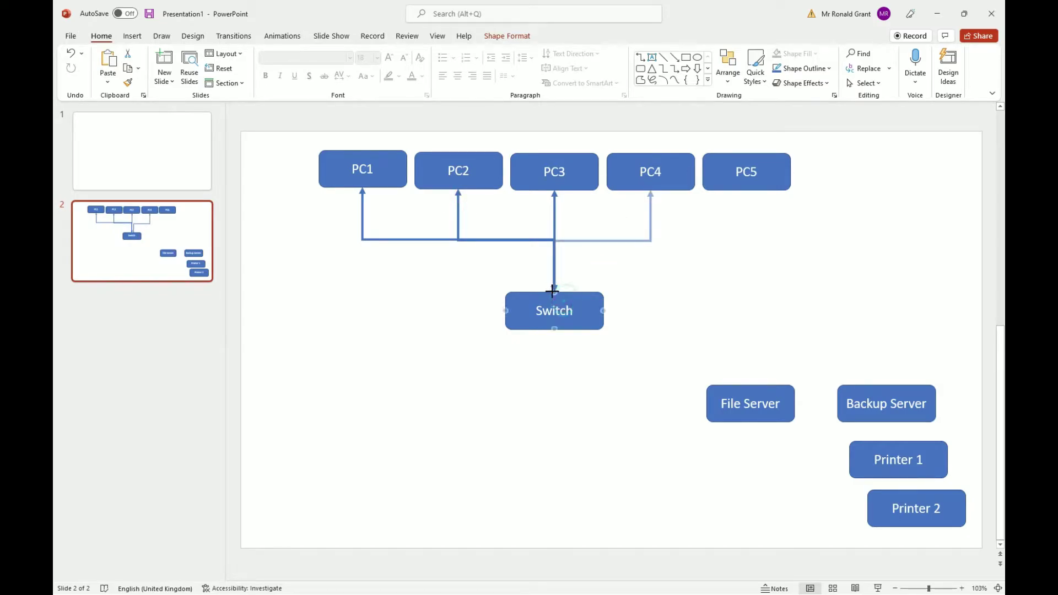
click(665, 279)
key(ctrl+v)
drag(469, 197, 749, 189)
drag(562, 302, 554, 288)
click(645, 274)
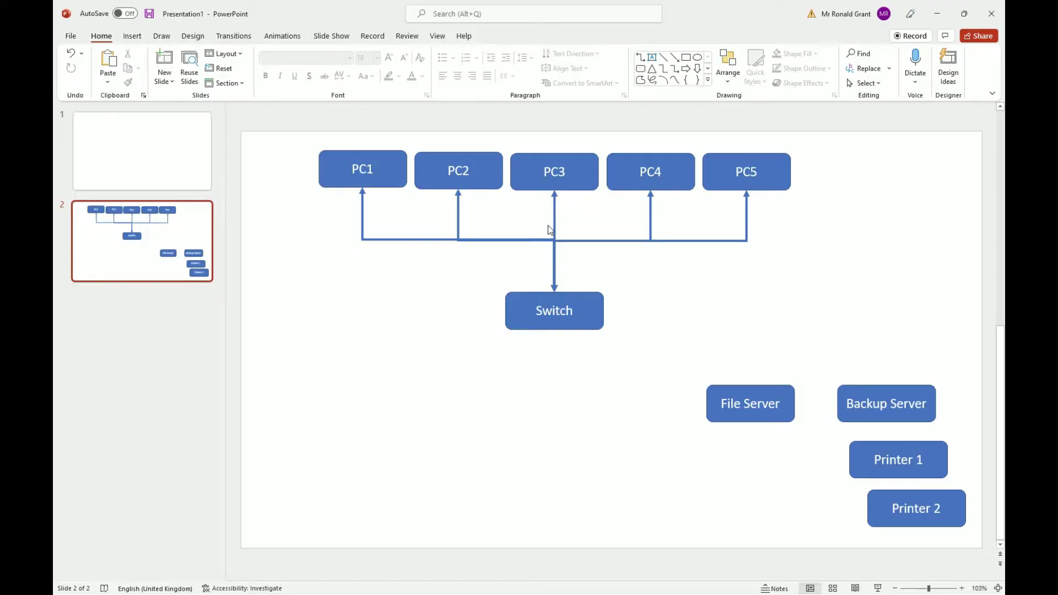
key(alt+Tab)
key(alt+Tab)
key(alt+Tab)
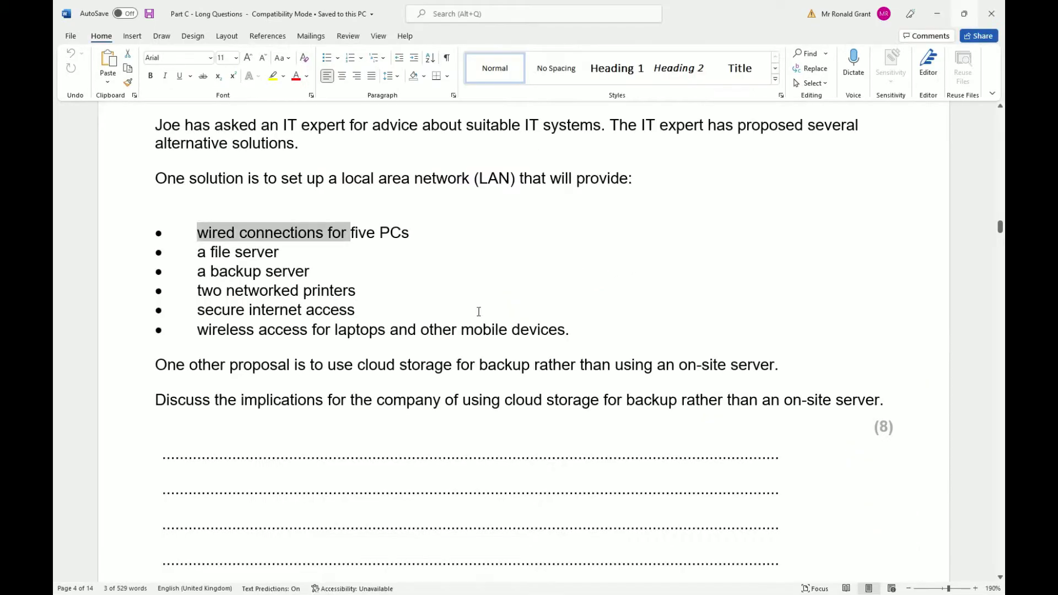
Move File Server left of the Switch and join them with a pasted two-way arrow
triple_click(199, 253)
click(432, 281)
key(alt+Tab)
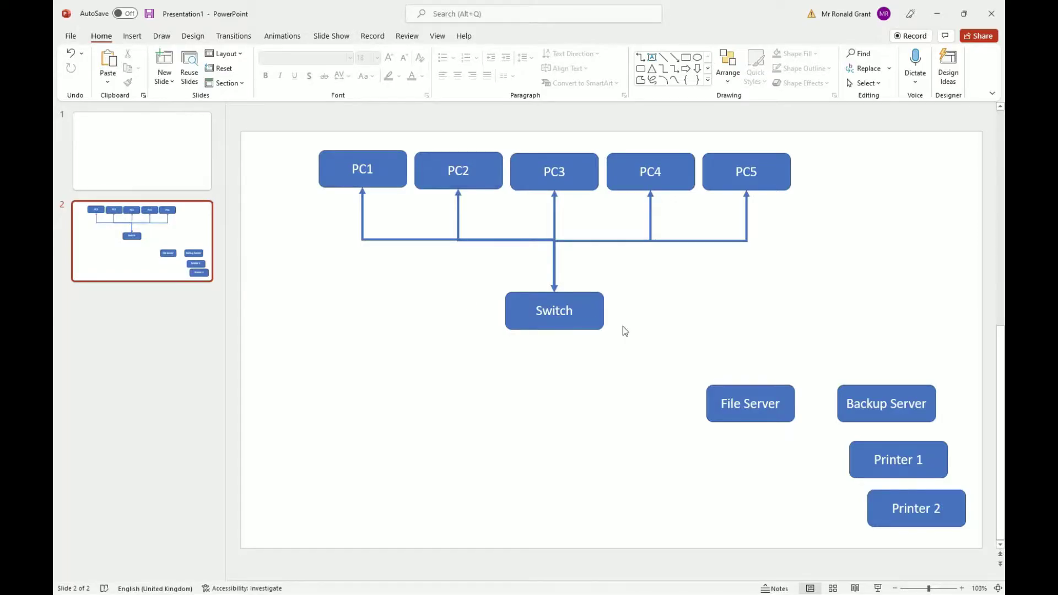
drag(767, 388, 378, 290)
key(ctrl+v)
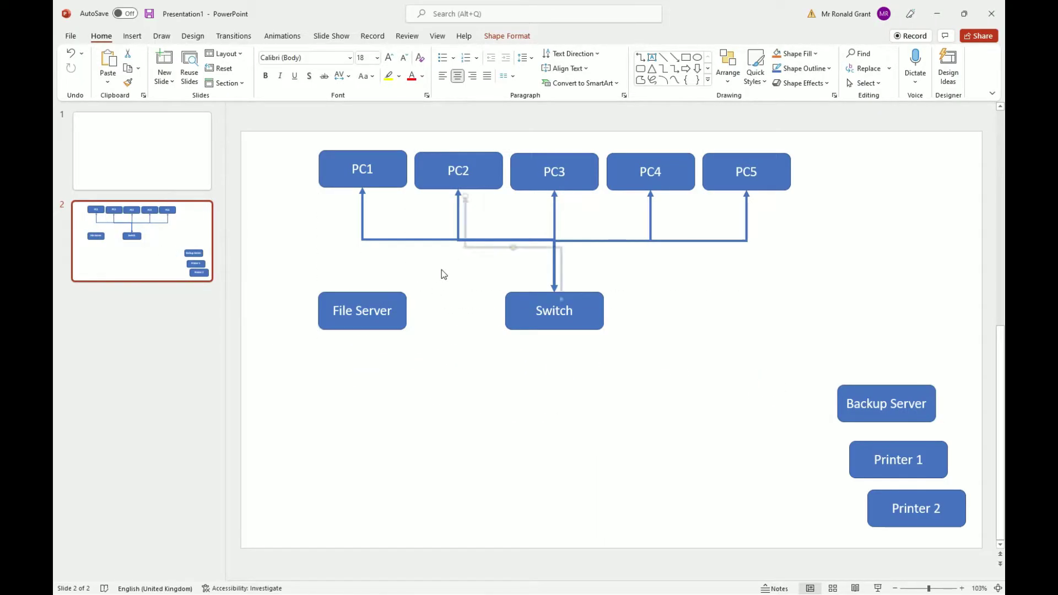
drag(468, 197, 407, 311)
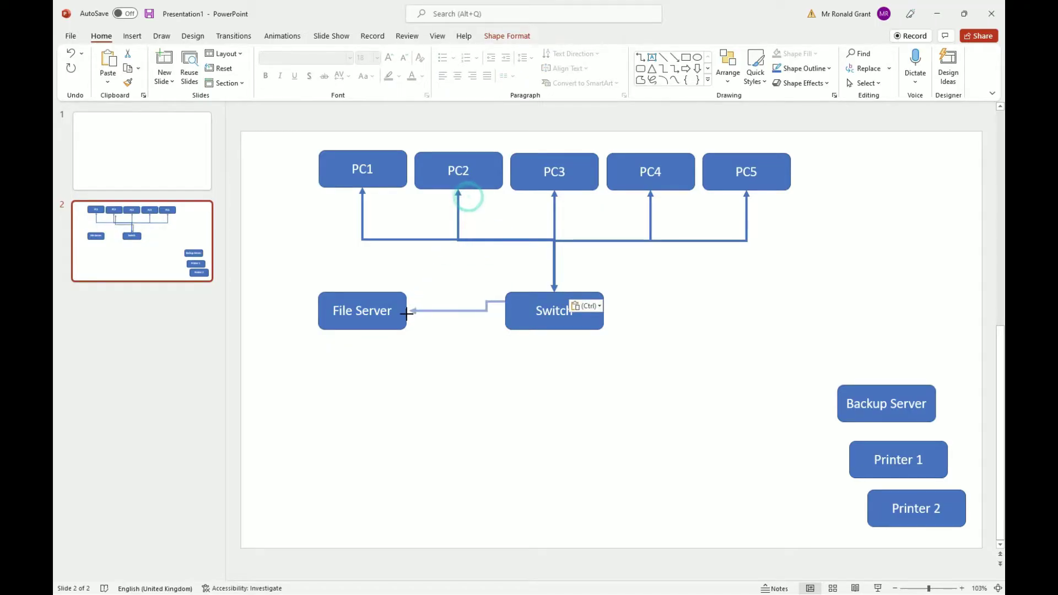
drag(565, 300, 503, 311)
click(396, 325)
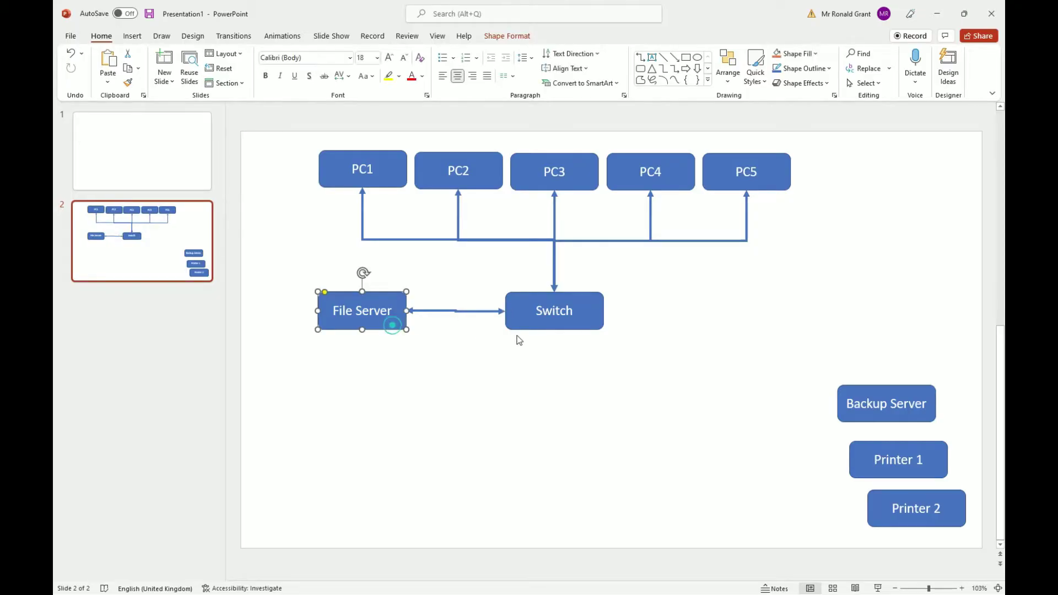
key(shift+Up)
click(540, 350)
Place Backup Server right of the Switch and connect it with another two-way arrow
drag(852, 388, 673, 296)
key(ctrl+v)
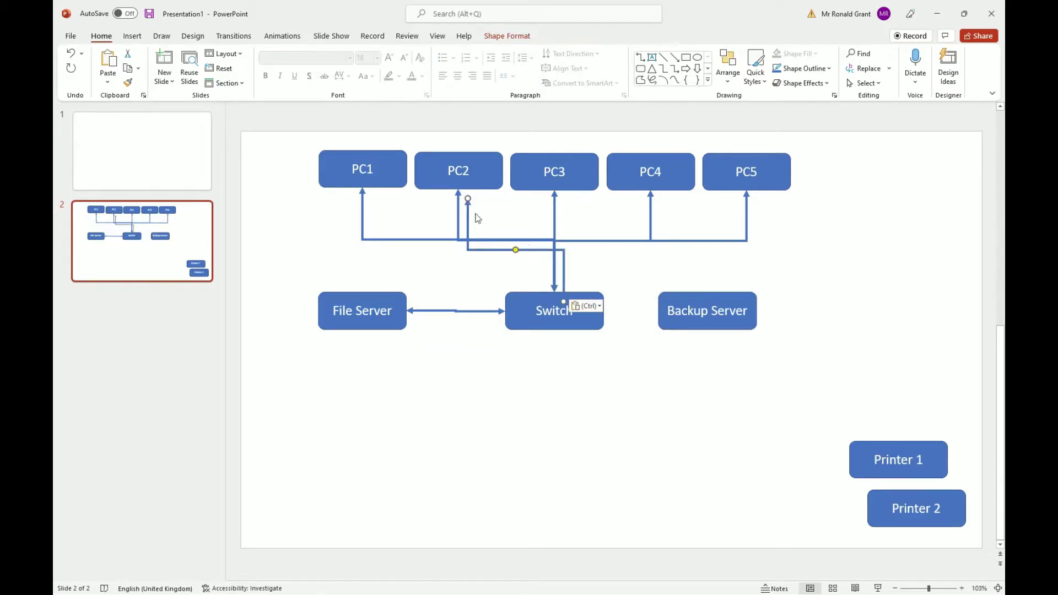
drag(469, 198, 607, 313)
click(627, 329)
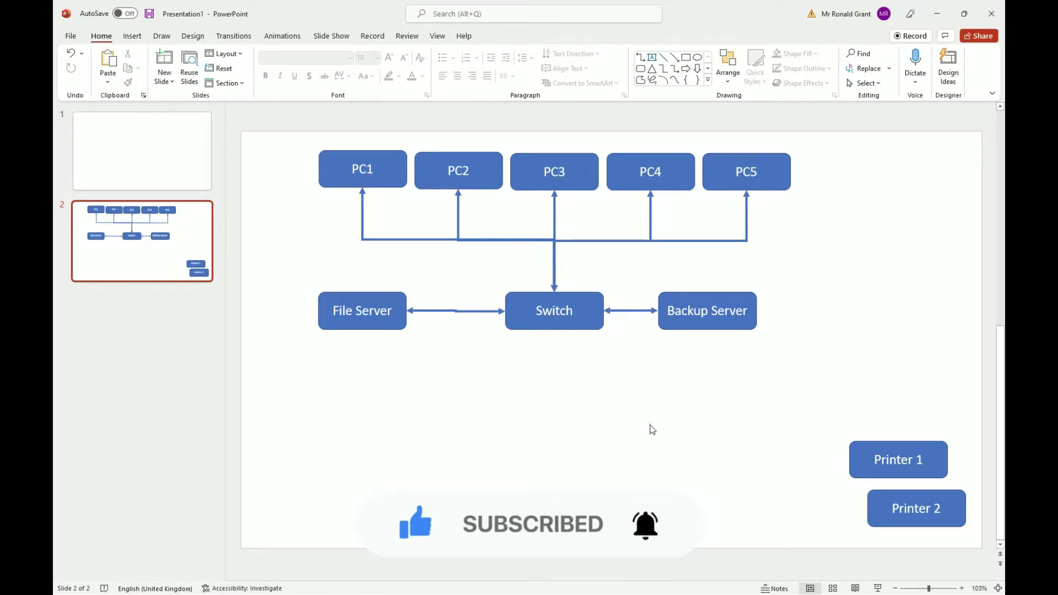
key(alt+Tab)
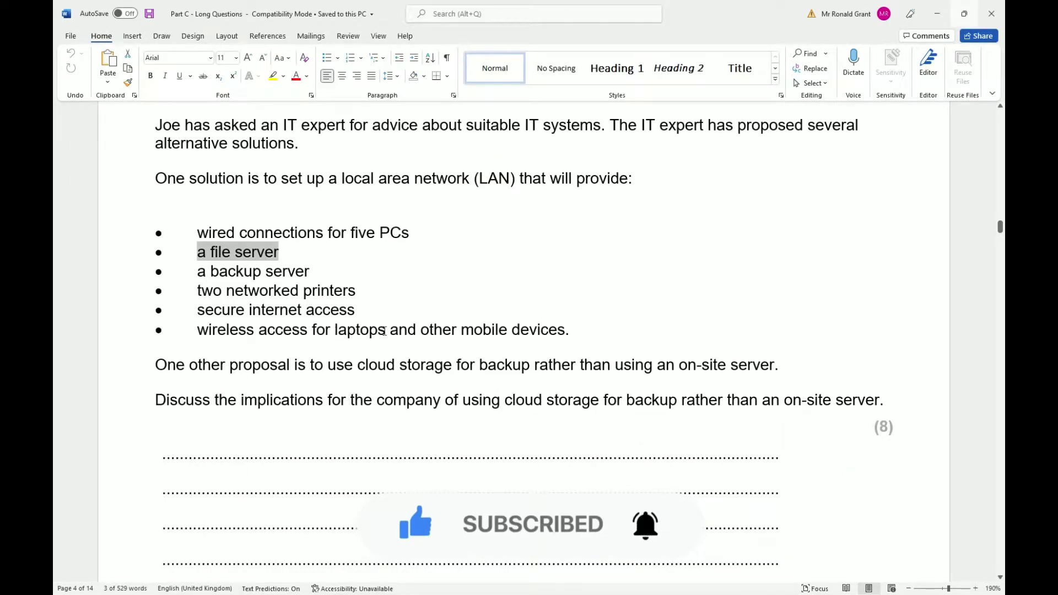
Move Printer 1 and Printer 2 below the Switch, with Printer 2 directly under it
key(alt+Tab)
drag(810, 399, 973, 537)
drag(875, 451, 350, 388)
click(597, 394)
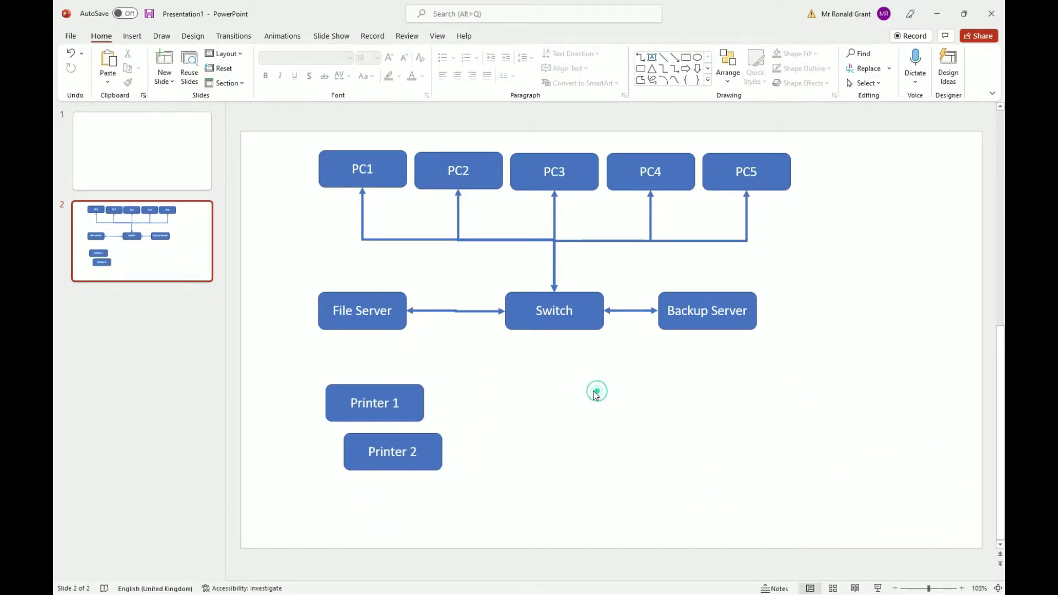
click(400, 394)
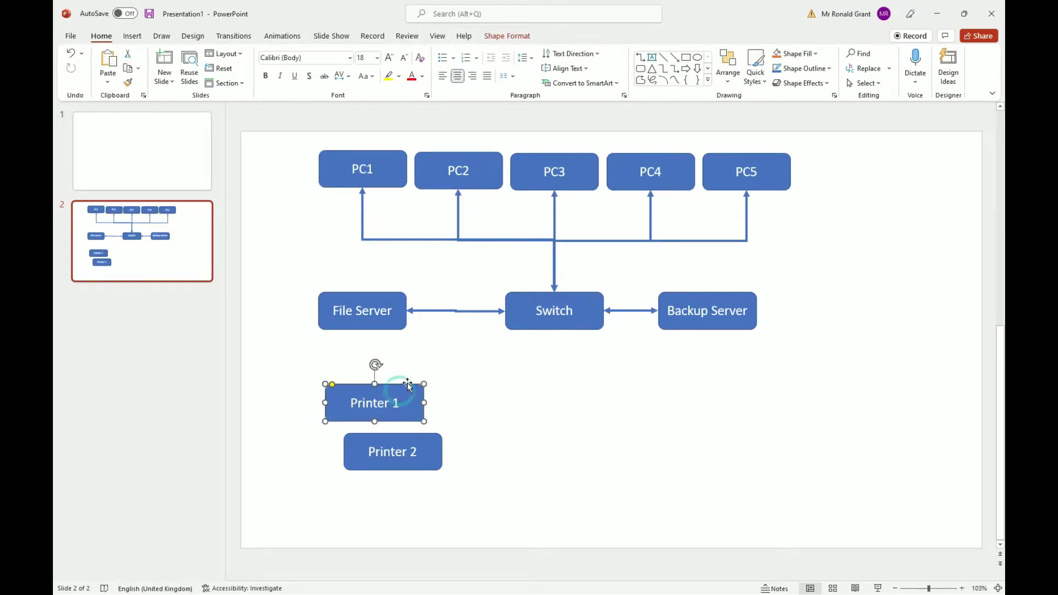
drag(398, 385, 406, 381)
drag(397, 435, 604, 394)
Connect Printer 2's top to the Switch's bottom centre with a pasted elbow arrow
key(ctrl+v)
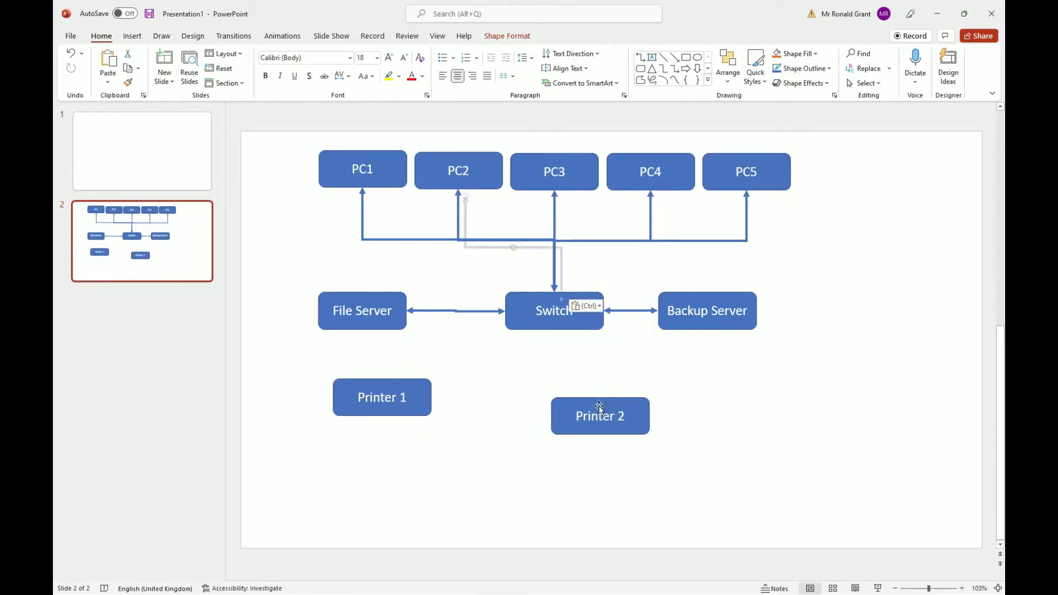
drag(468, 201, 600, 398)
drag(563, 330, 555, 329)
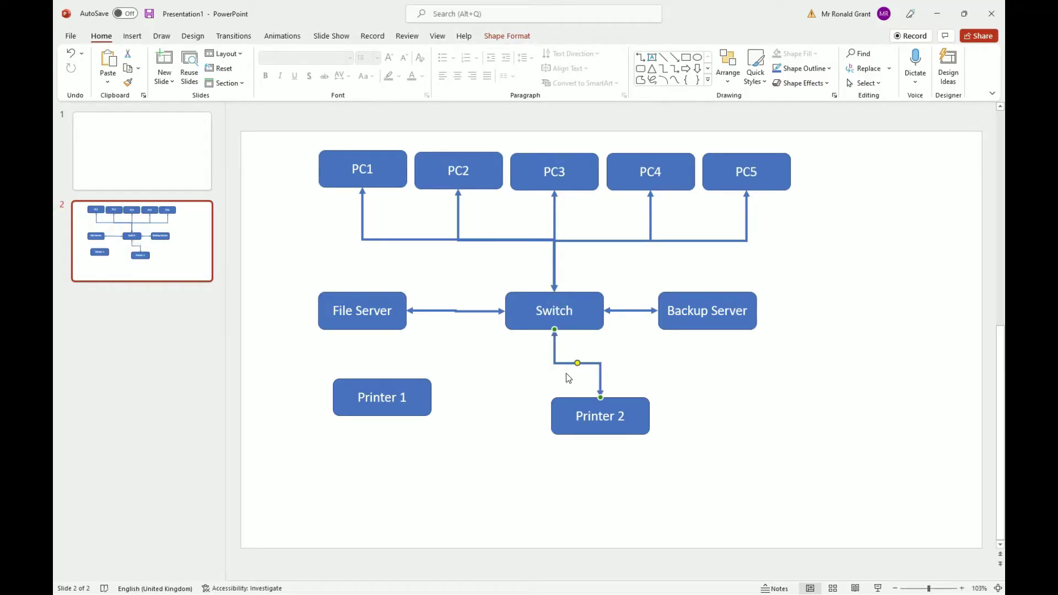
Connect Printer 1 to the Switch with a second elbow arrow and reposition Printer 2
key(ctrl+v)
key(Delete)
key(ctrl+v)
drag(561, 355, 554, 332)
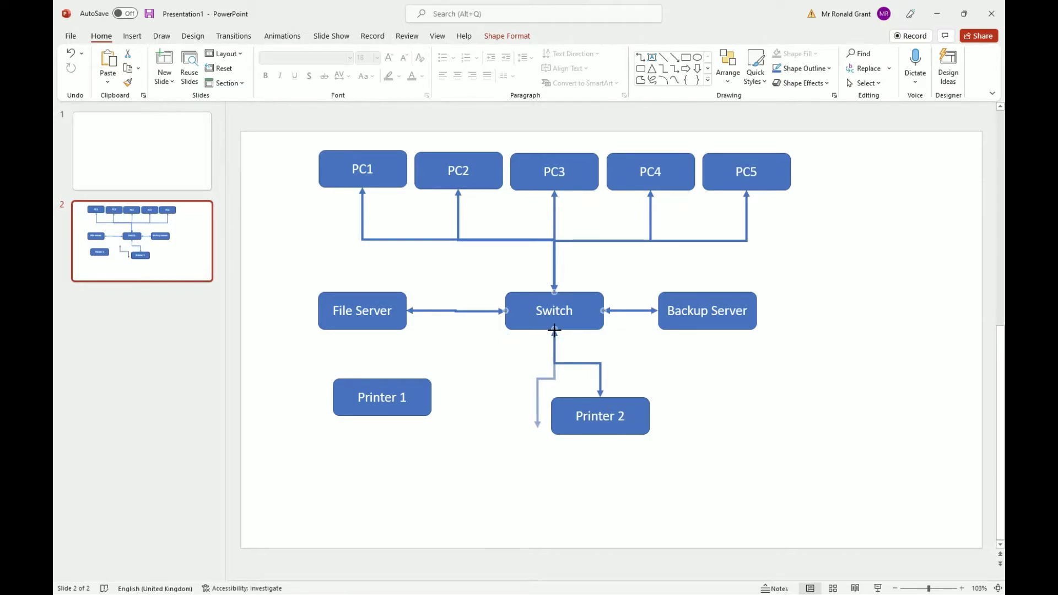
drag(535, 428, 382, 379)
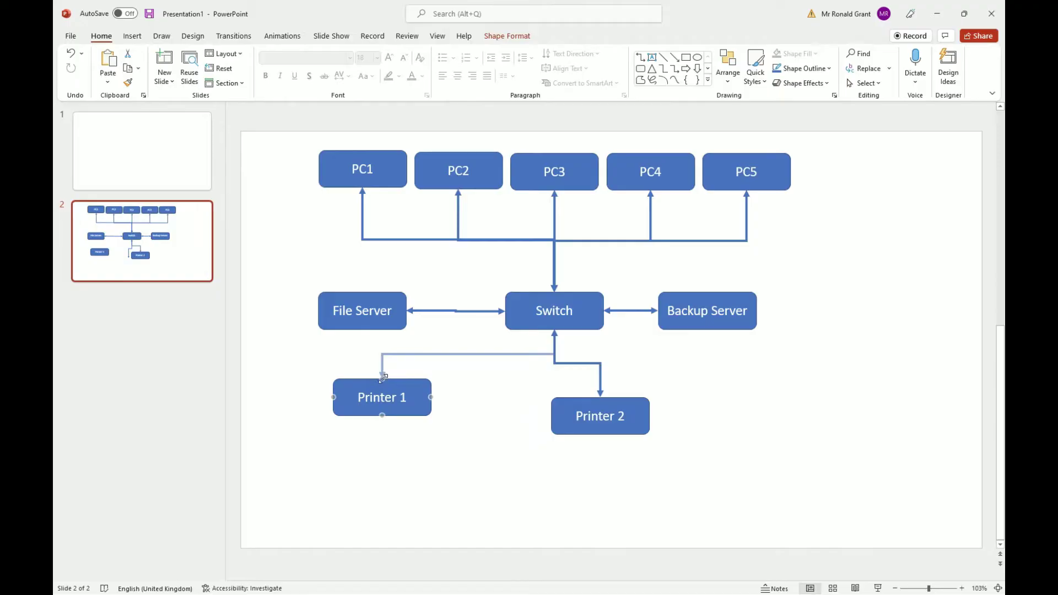
drag(614, 398, 480, 432)
click(553, 428)
Review the 'secure internet access' line in the question document
key(alt+Tab)
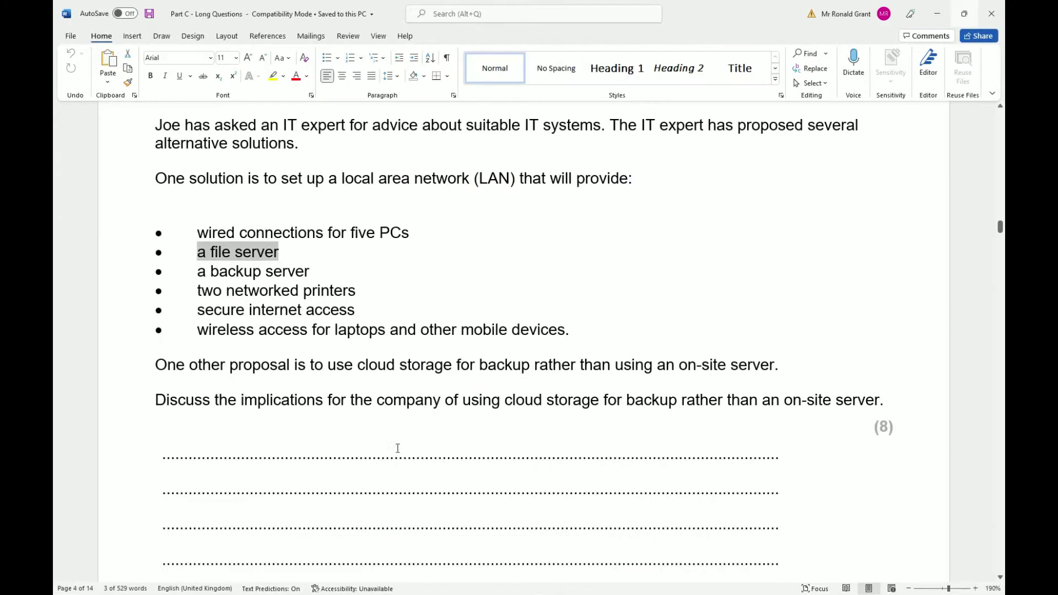
triple_click(245, 311)
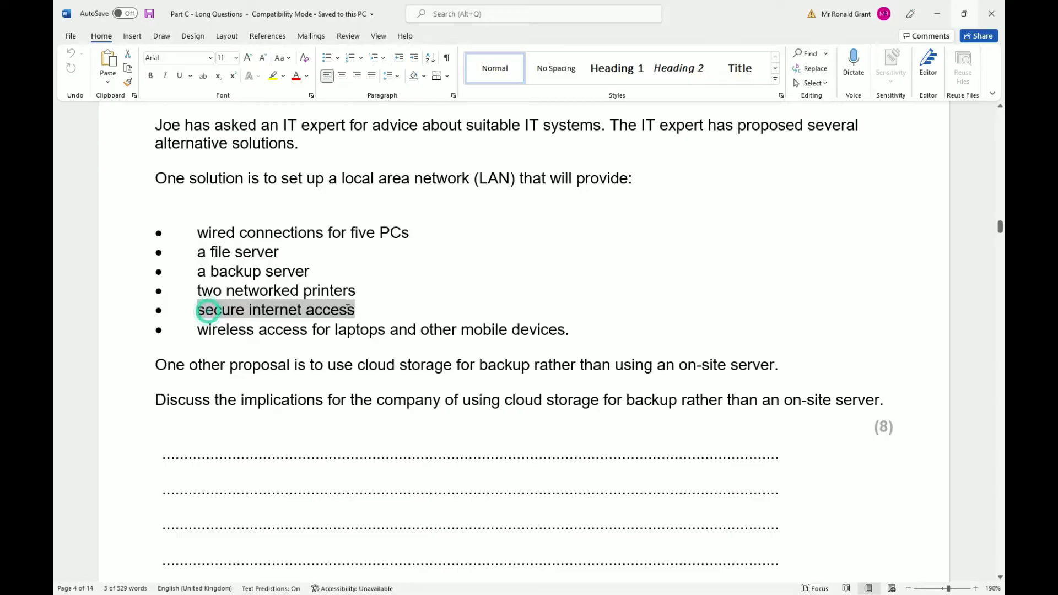
click(633, 316)
key(alt+Tab)
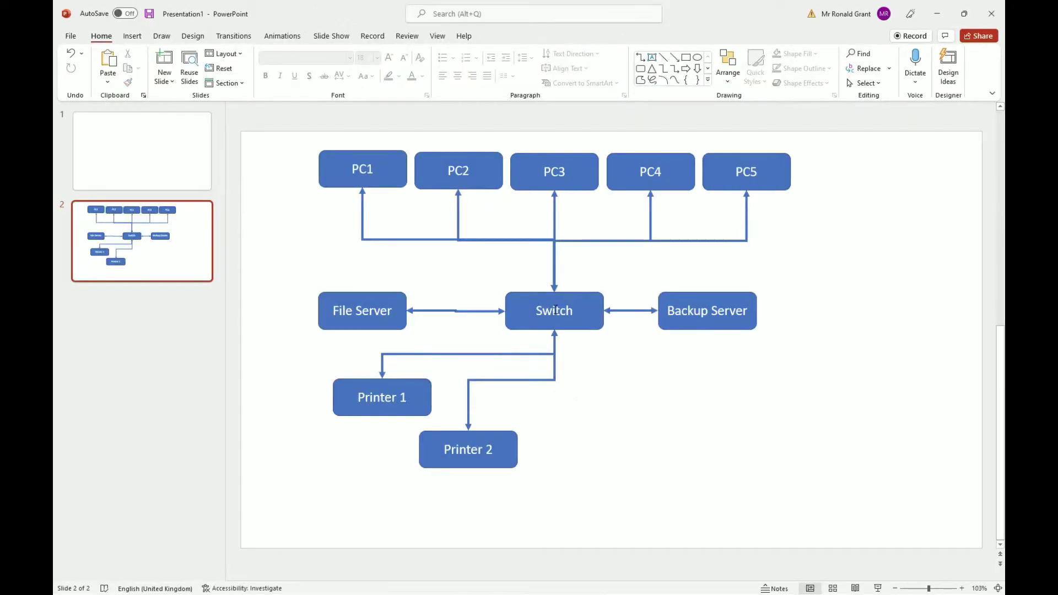
Reattach the Backup Server arrow to the Switch's top and move Backup Server higher
click(541, 298)
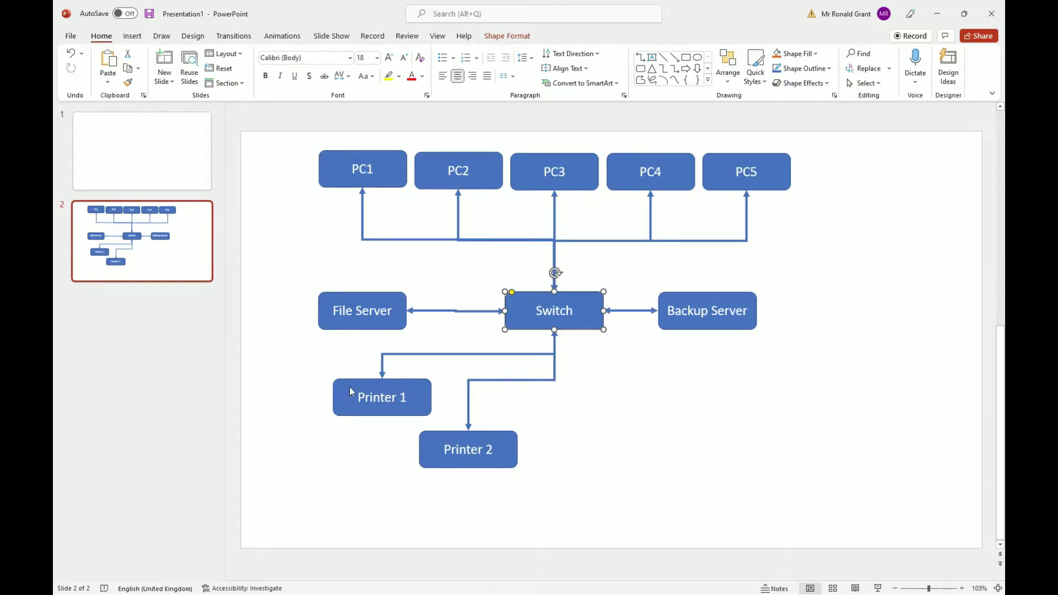
click(610, 387)
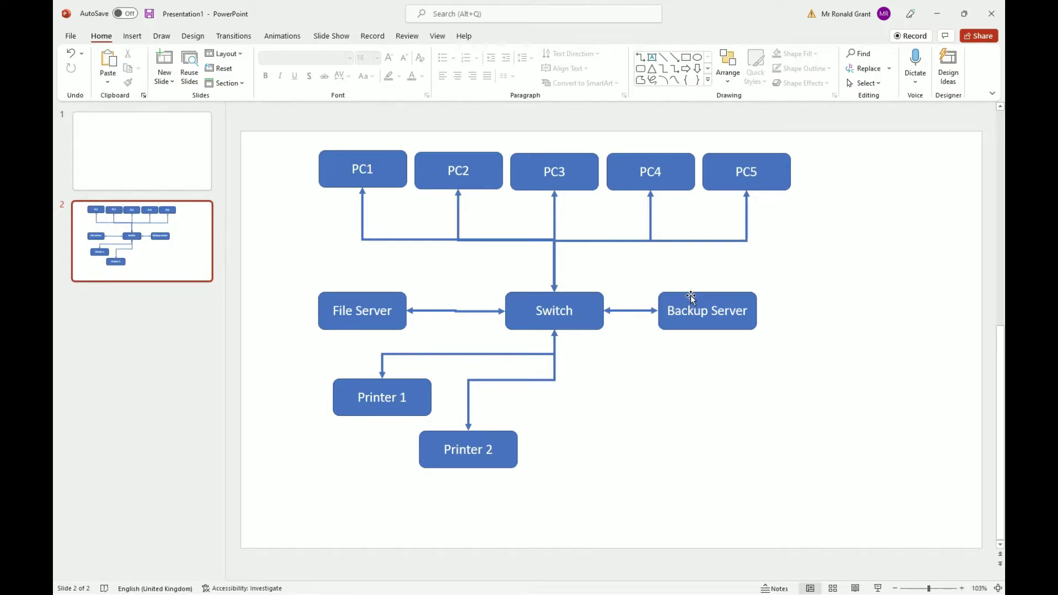
click(628, 316)
drag(604, 310, 554, 292)
drag(677, 298, 660, 260)
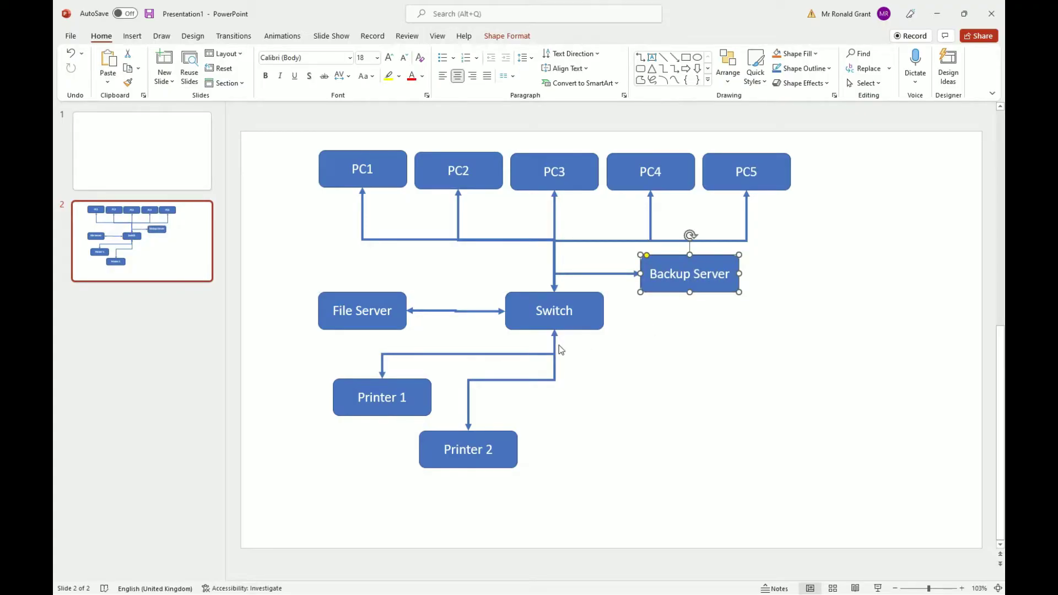
Duplicate the Switch box under Backup Server and relabel the copy Router
click(533, 329)
key(ctrl+c)
key(ctrl+v)
drag(542, 338, 702, 348)
key(F2)
text(Router)
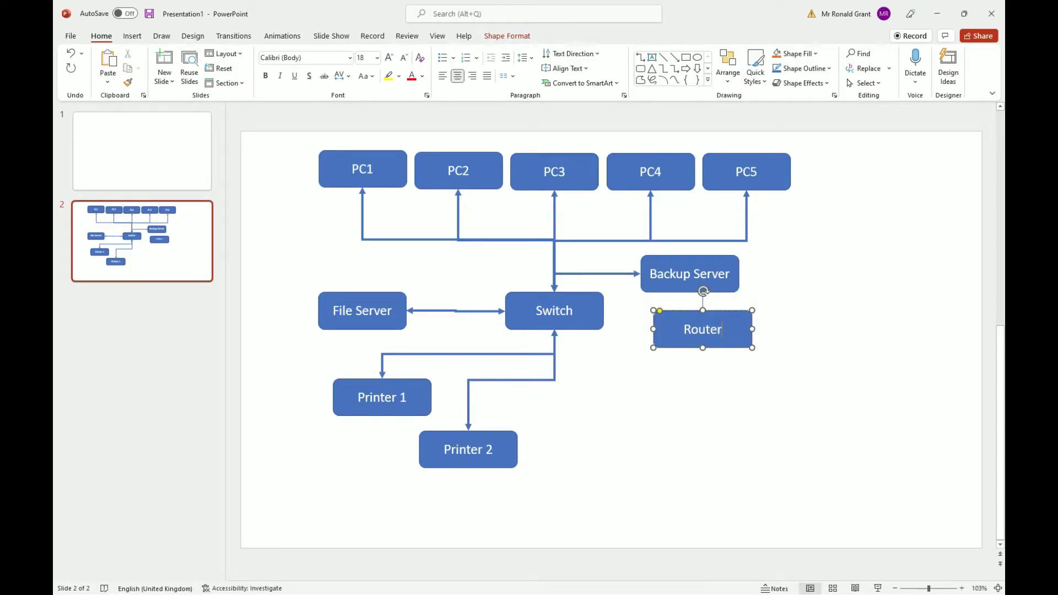
click(822, 453)
Duplicate the Router box and place the copy to its right
click(723, 321)
key(ctrl+c)
key(ctrl+v)
drag(736, 330, 833, 325)
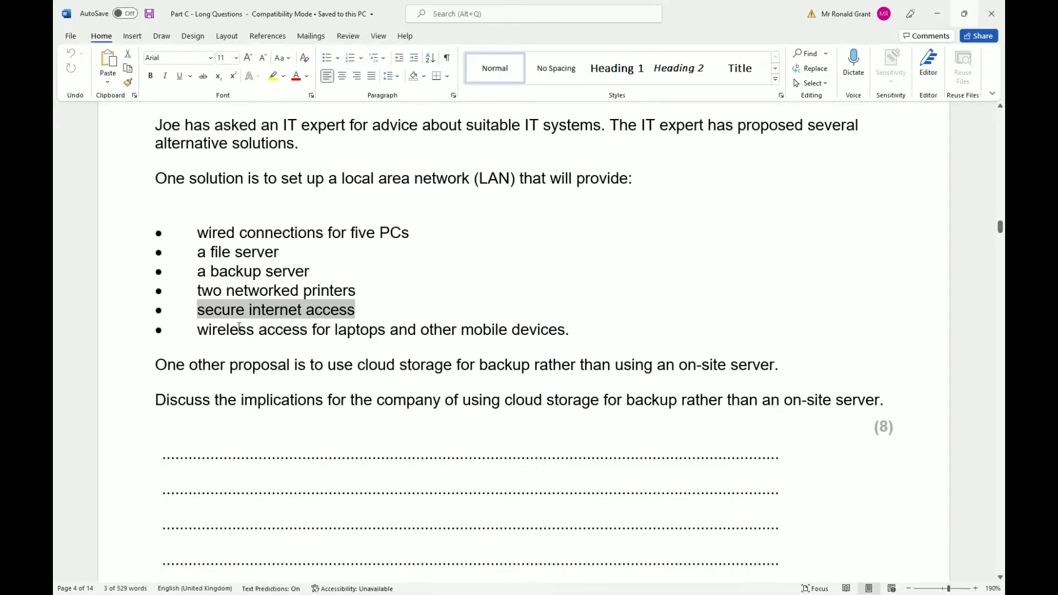
click(227, 314)
drag(200, 310, 355, 310)
key(alt+Tab)
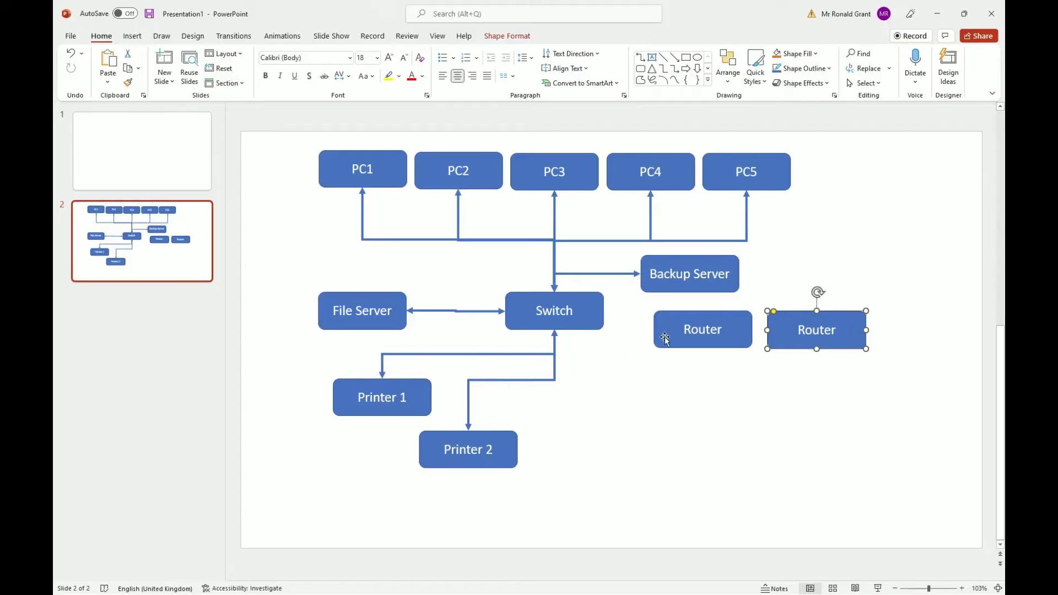
Relabel the duplicate Router box 'hardware Firewall'
double_click(809, 331)
text(hardware Firewall)
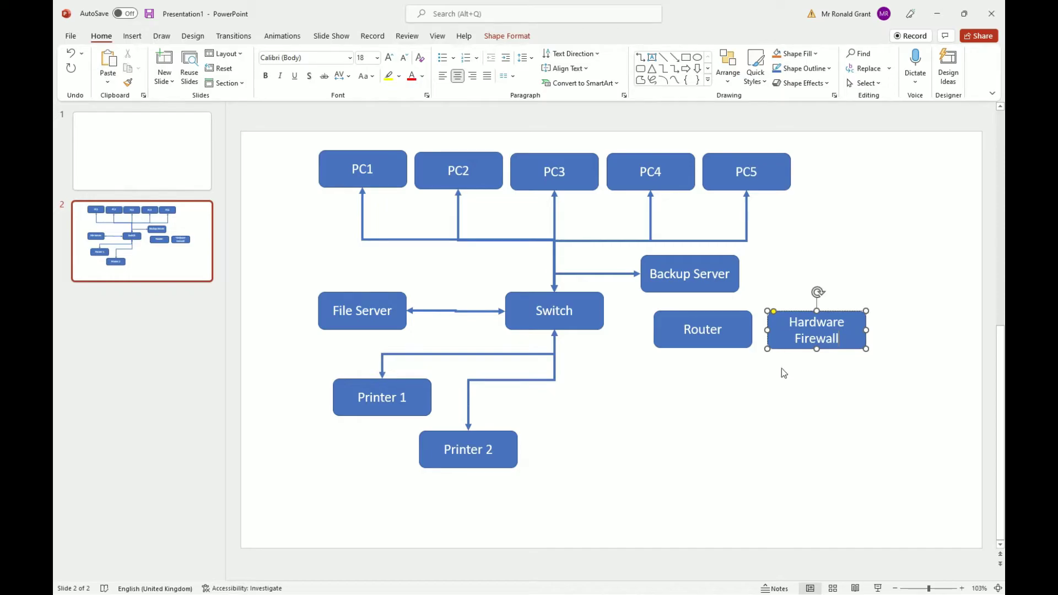
click(806, 396)
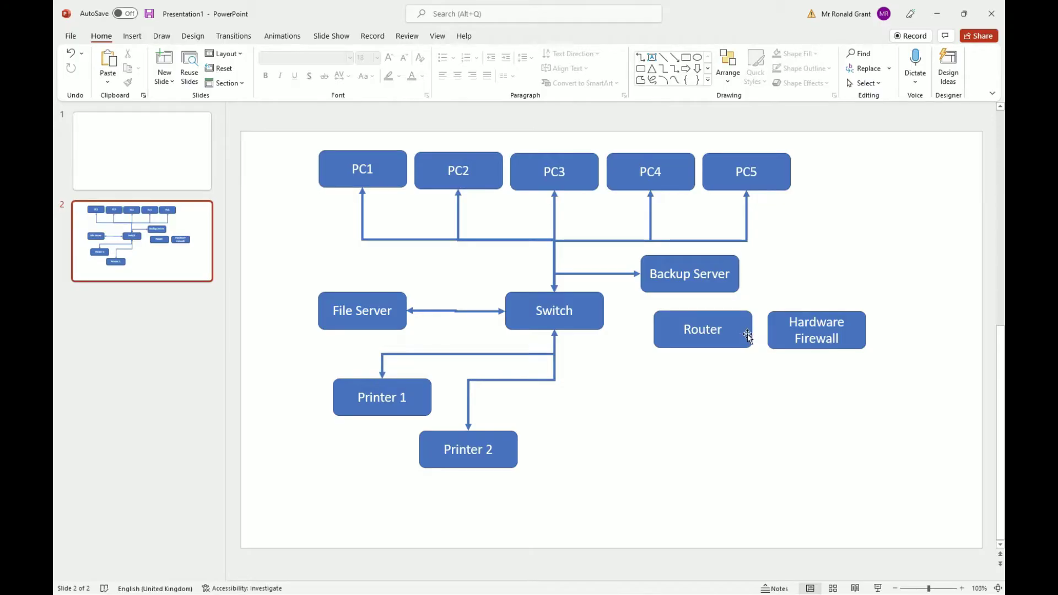
Position Hardware Firewall beside Router and narrow the Router box from its right edge
drag(782, 334, 677, 375)
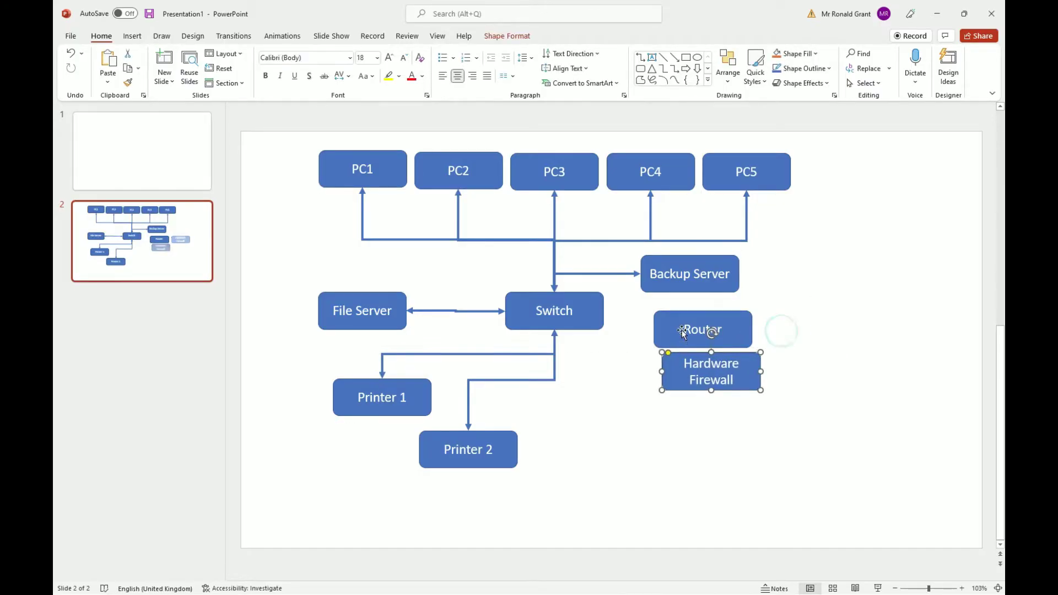
click(709, 377)
click(727, 411)
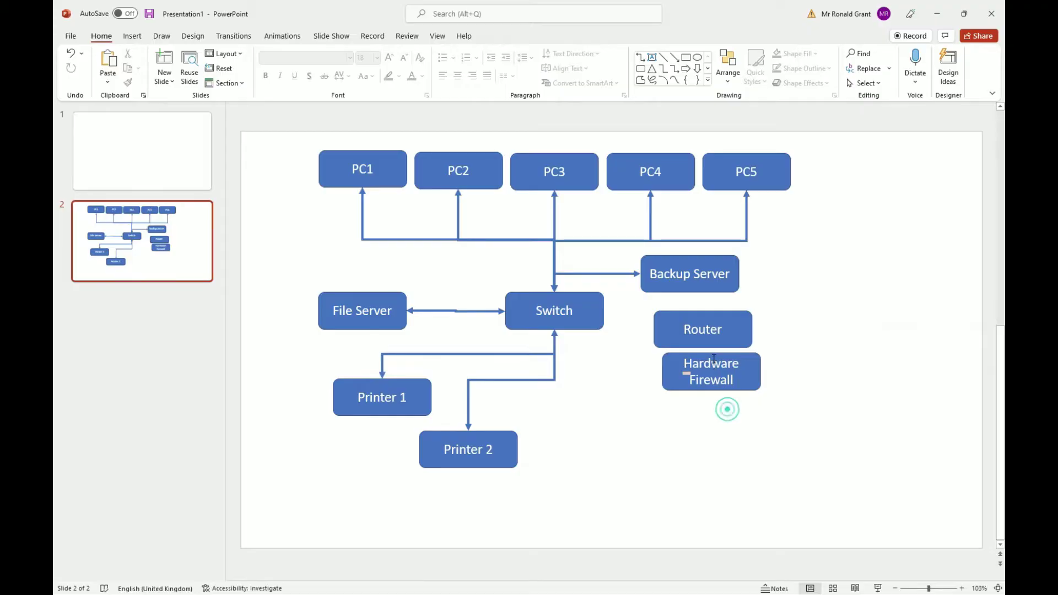
drag(737, 352, 744, 350)
drag(802, 315, 810, 309)
click(733, 329)
mouse_move(751, 329)
mouse_down()
mouse_move(709, 331)
mouse_move(783, 331)
mouse_move(753, 313)
mouse_up()
click(759, 331)
click(781, 391)
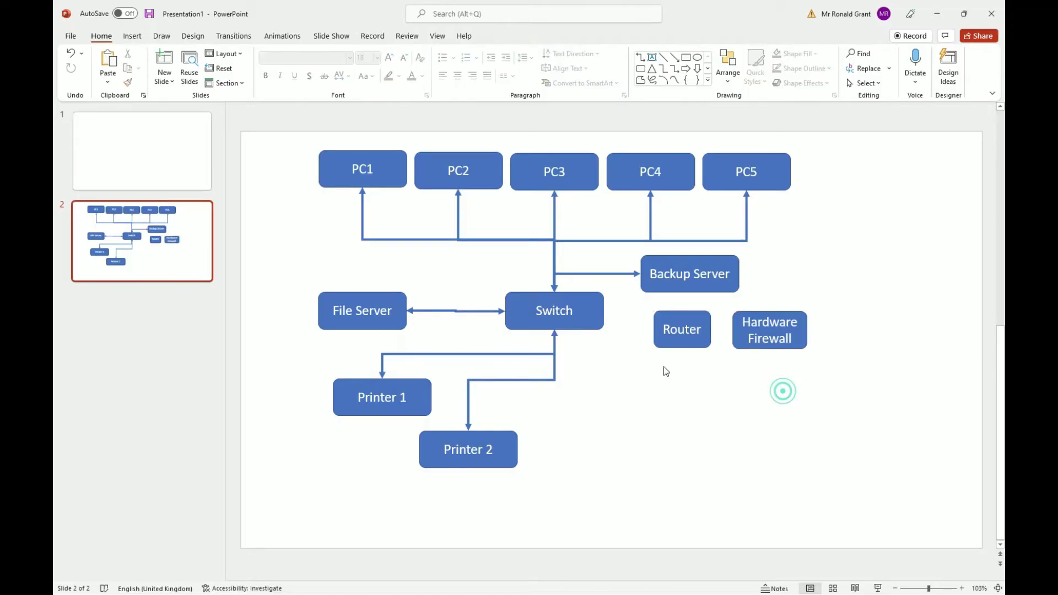
Bring up the Shapes gallery on the Insert ribbon
click(162, 36)
click(108, 36)
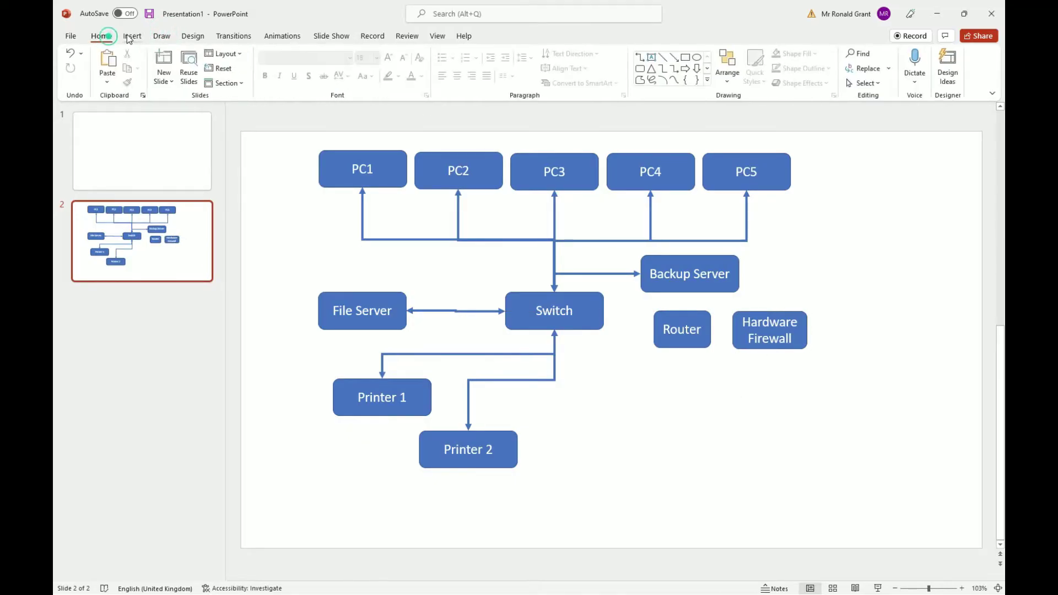
click(130, 37)
click(270, 83)
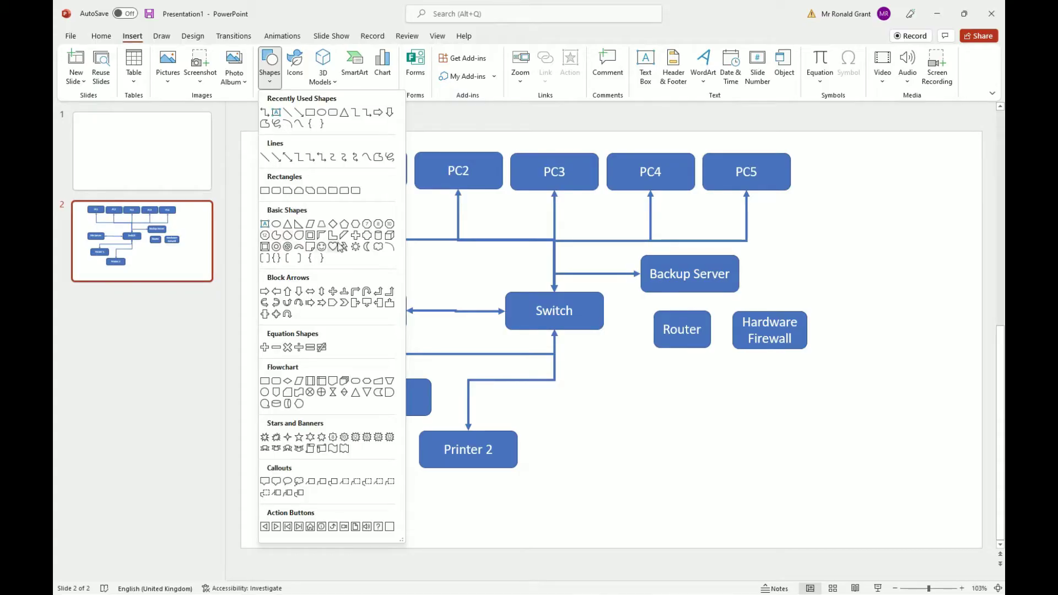
Draw an Internet cloud right of Hardware Firewall, then shift it down-right and shrink it slightly
click(367, 246)
drag(811, 245, 931, 329)
text(interne)
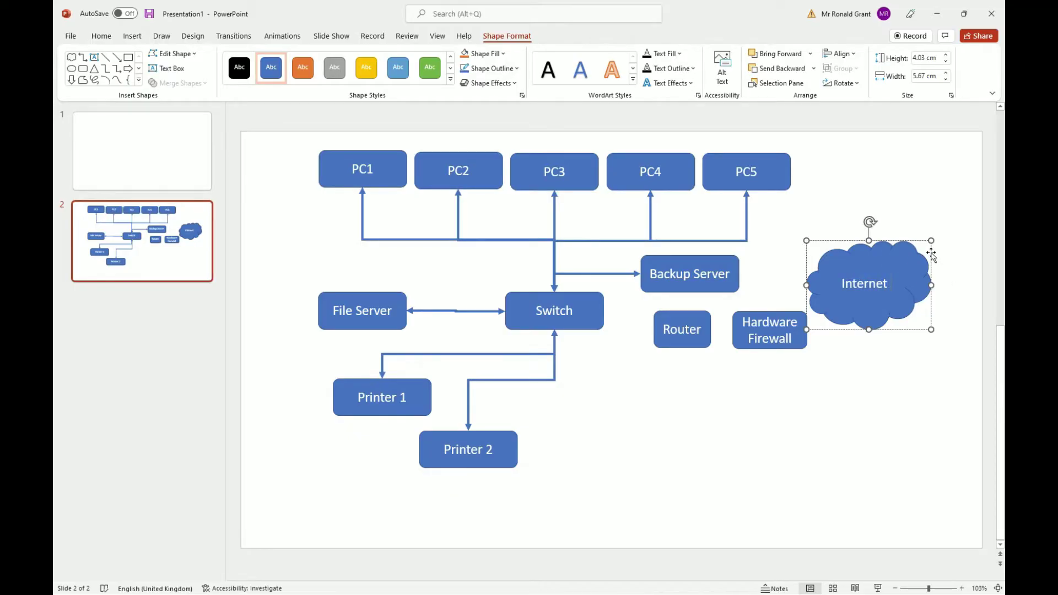
click(884, 207)
click(867, 257)
drag(867, 256, 910, 299)
drag(843, 373, 856, 350)
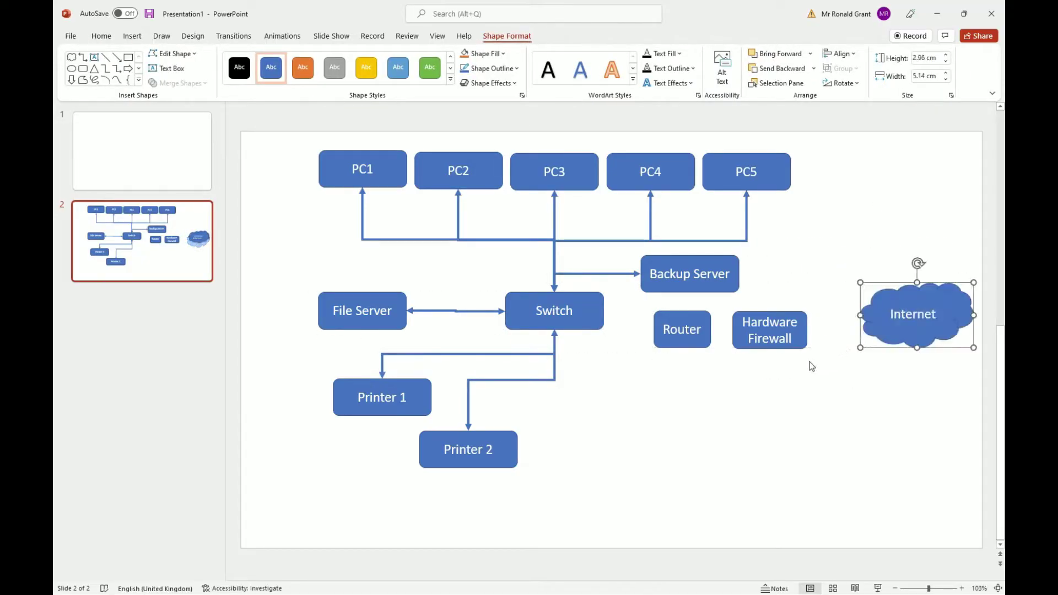
Copy a connector and use it to link the Switch's right side to the Router
click(556, 348)
key(ctrl+c)
key(ctrl+v)
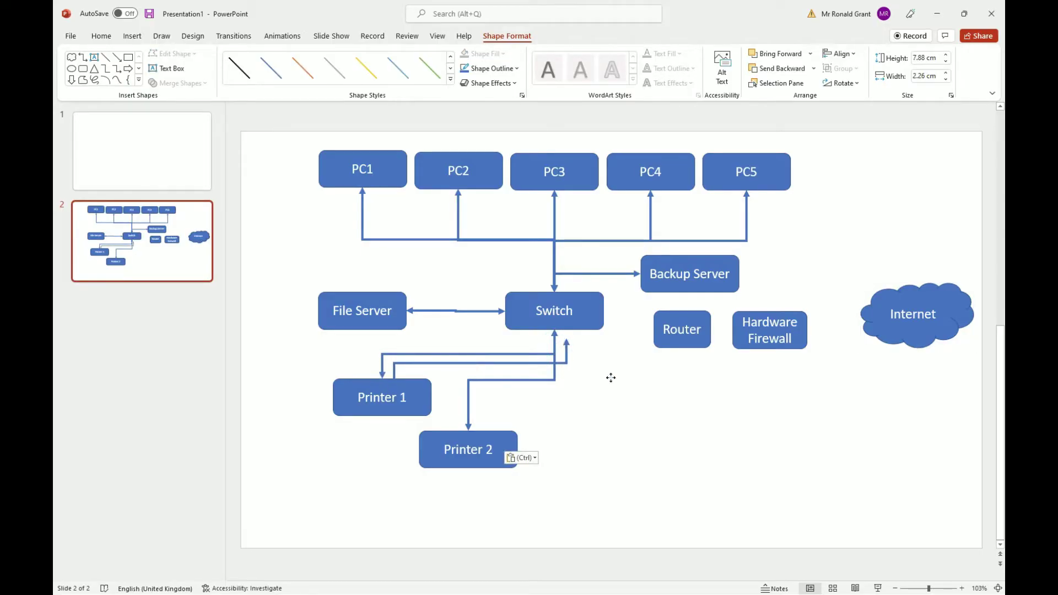
drag(611, 377, 779, 427)
drag(735, 391, 654, 331)
drag(564, 434, 604, 311)
Link Router to Hardware Firewall with another pasted arrow
key(ctrl+v)
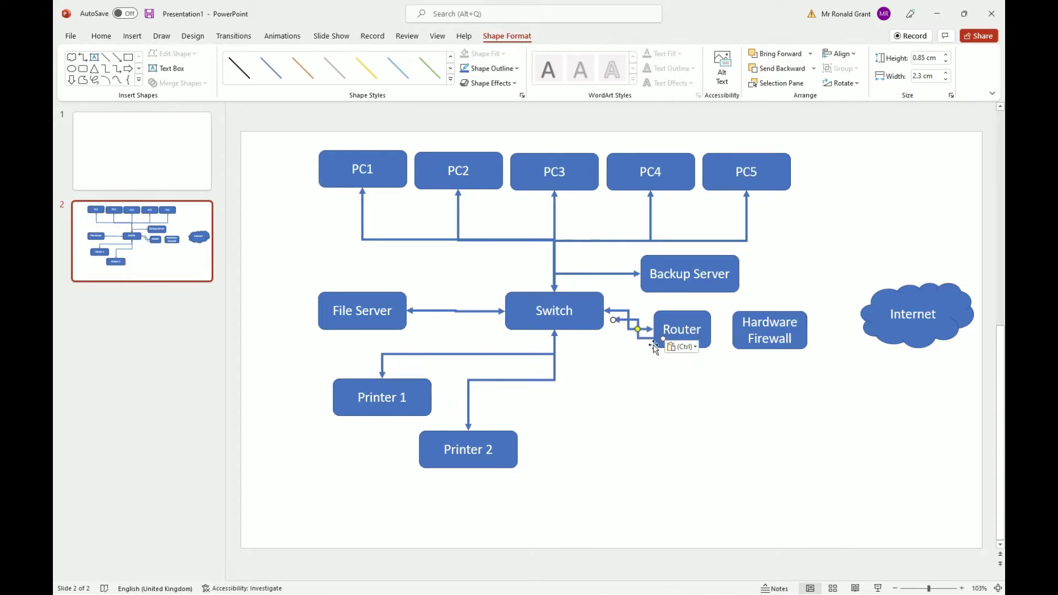
drag(649, 338, 711, 329)
drag(758, 406, 755, 406)
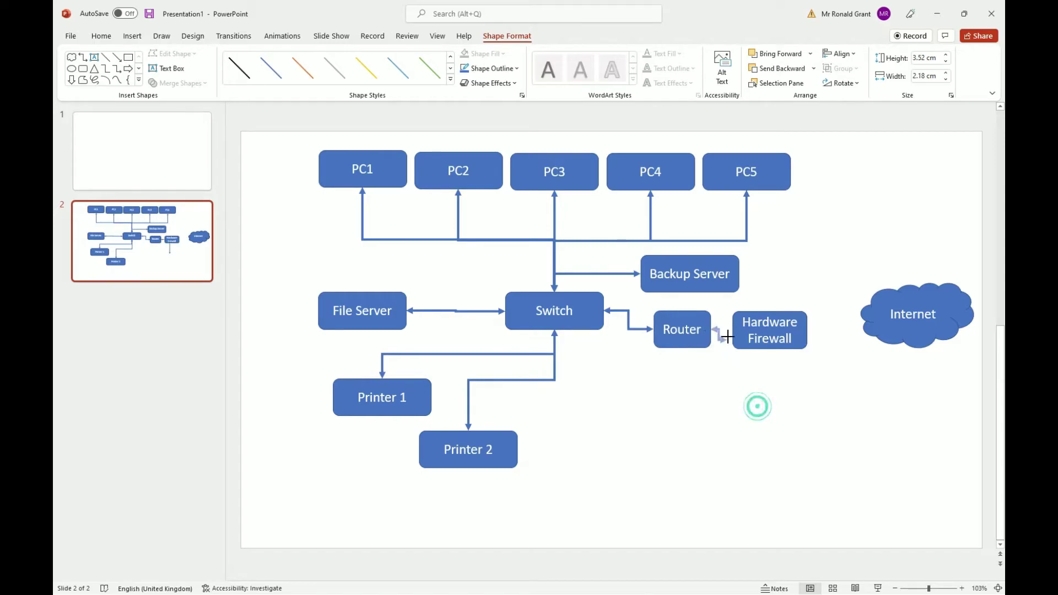
click(763, 416)
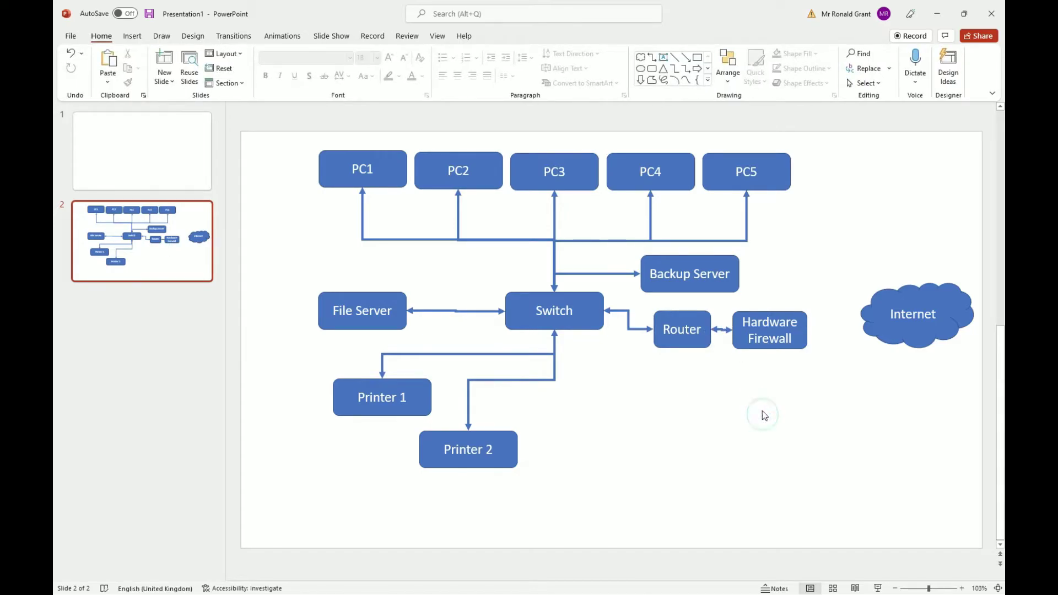
Connect Hardware Firewall's right side to the Internet cloud with a third arrow
key(ctrl+v)
drag(642, 339, 810, 333)
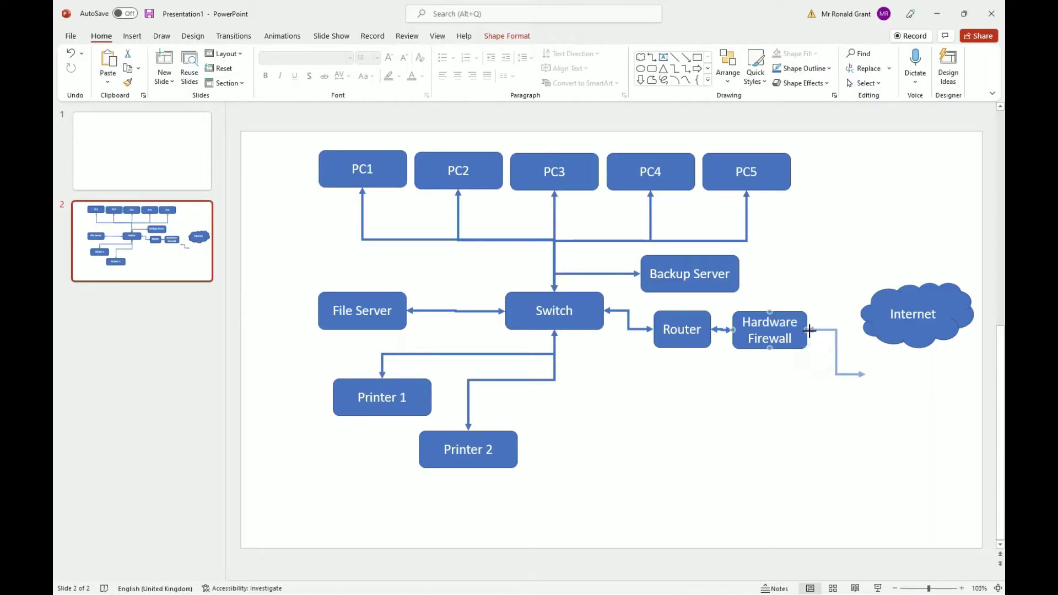
drag(864, 366, 862, 315)
click(853, 386)
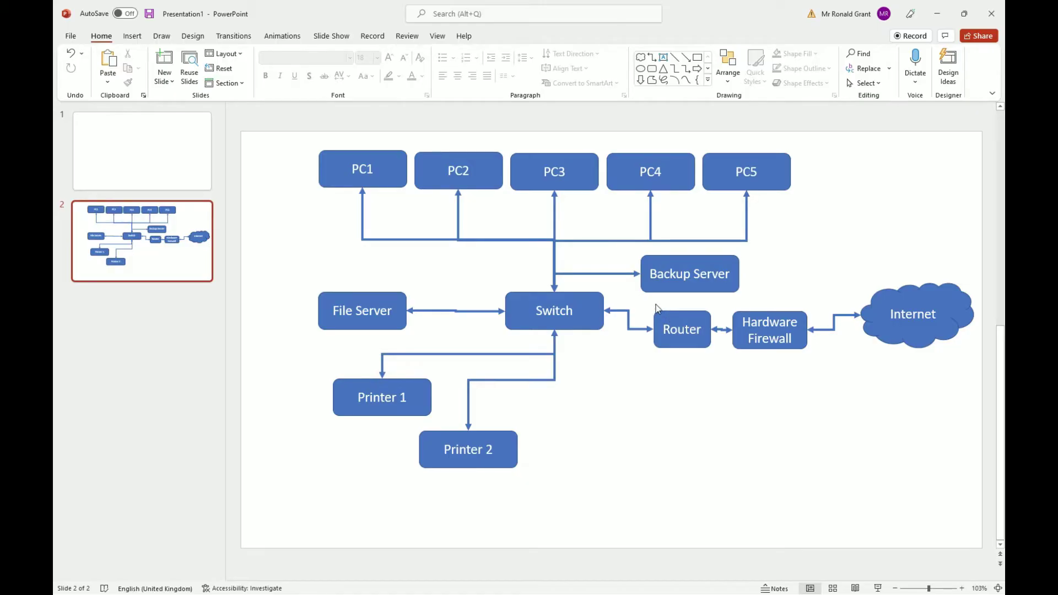
click(596, 426)
key(alt+Tab)
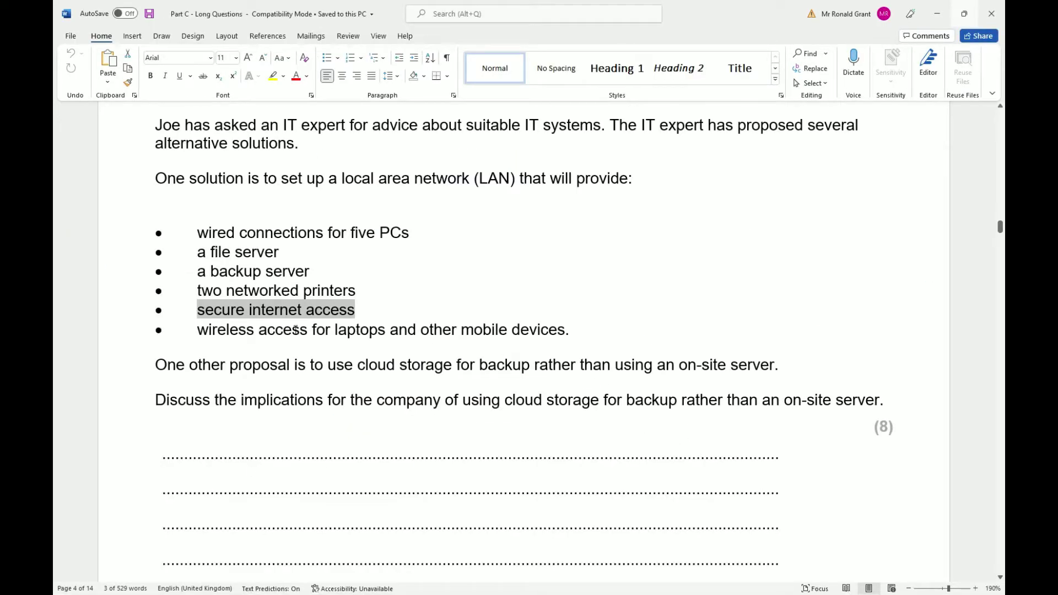
key(alt+Tab)
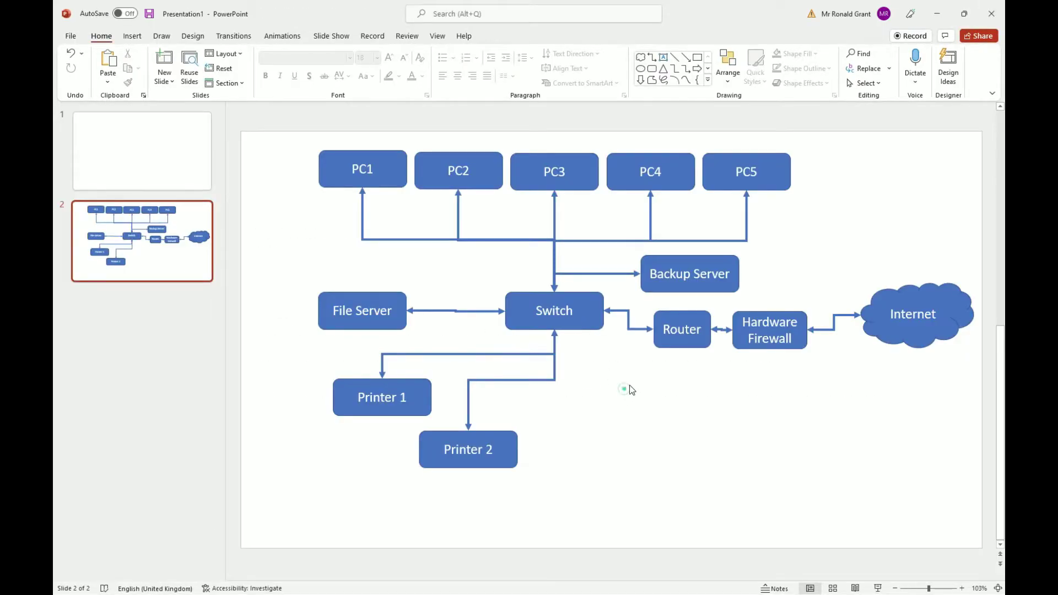
Copy the Router box below the Switch and connect it from the Switch's bottom with an arrow
click(680, 342)
key(ctrl+c)
key(ctrl+v)
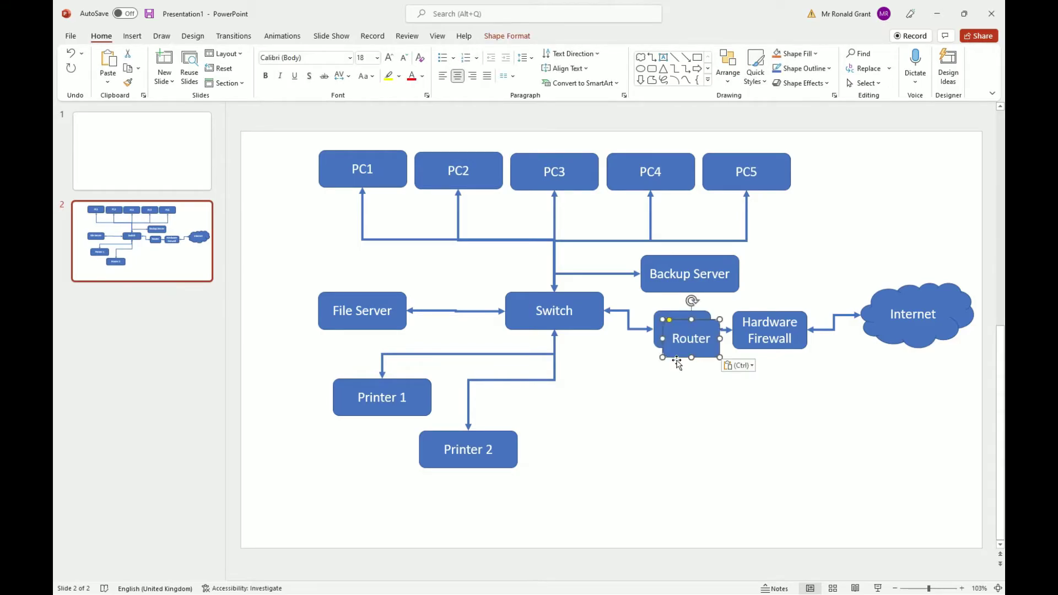
drag(678, 348, 607, 424)
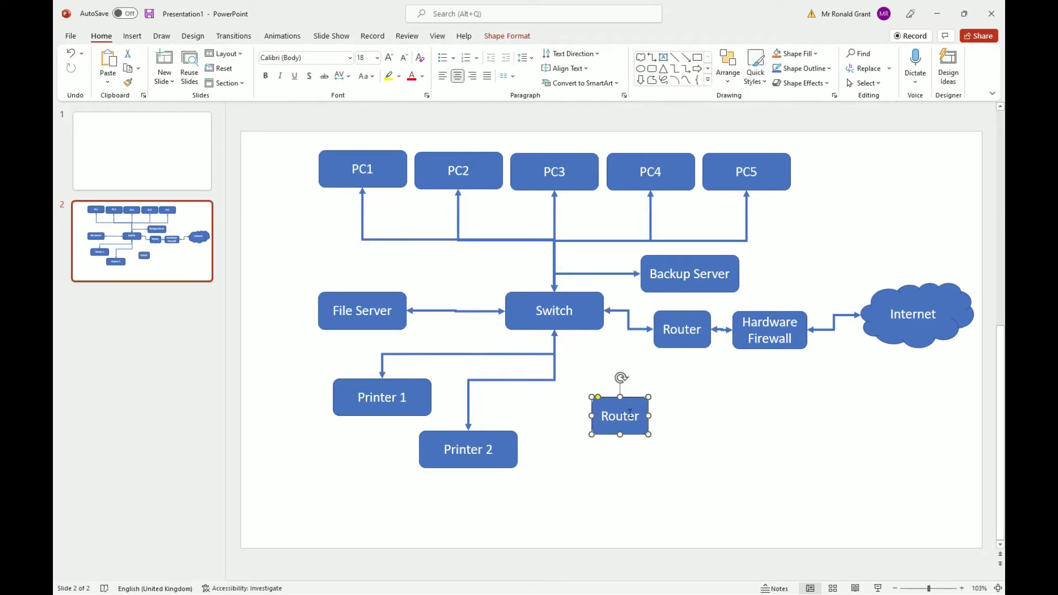
click(625, 332)
key(ctrl+c)
key(ctrl+v)
drag(613, 320, 554, 330)
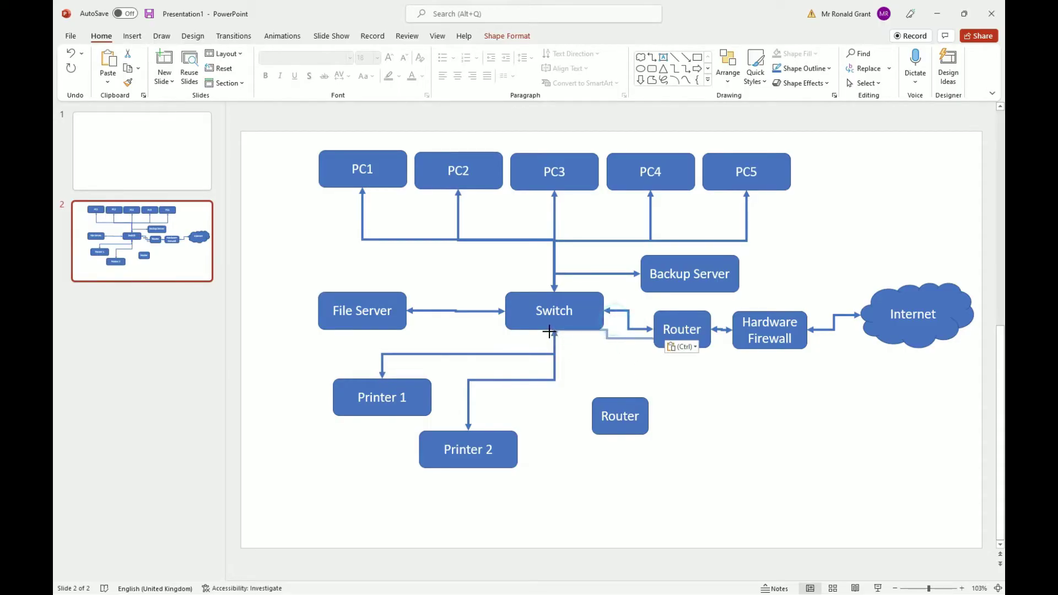
drag(663, 340, 620, 397)
Relabel the new box WAP
click(623, 418)
double_click(623, 418)
text(WAP)
click(795, 469)
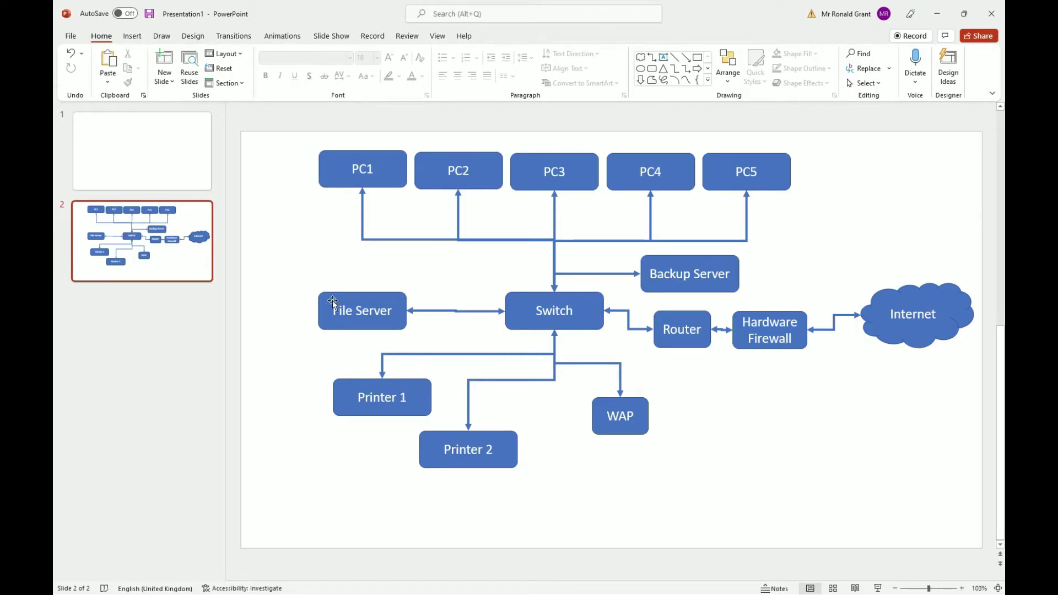
click(614, 414)
double_click(616, 415)
click(700, 435)
Copy the PC3, PC4 and PC5 boxes and place the copies below WAP
click(563, 188)
shift+click(630, 189)
shift+click(737, 188)
key(ctrl+c)
key(ctrl+v)
drag(689, 195, 663, 488)
Rename the three copies Laptop 1, Laptop 2 and Laptop 3
double_click(626, 482)
text(lap3)
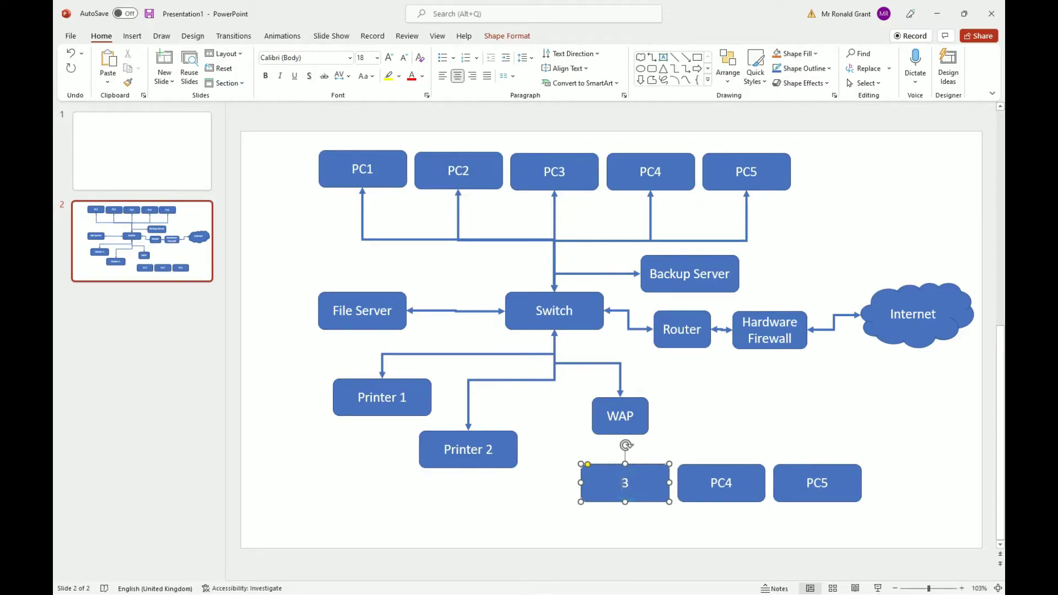
text(top 1)
double_click(716, 483)
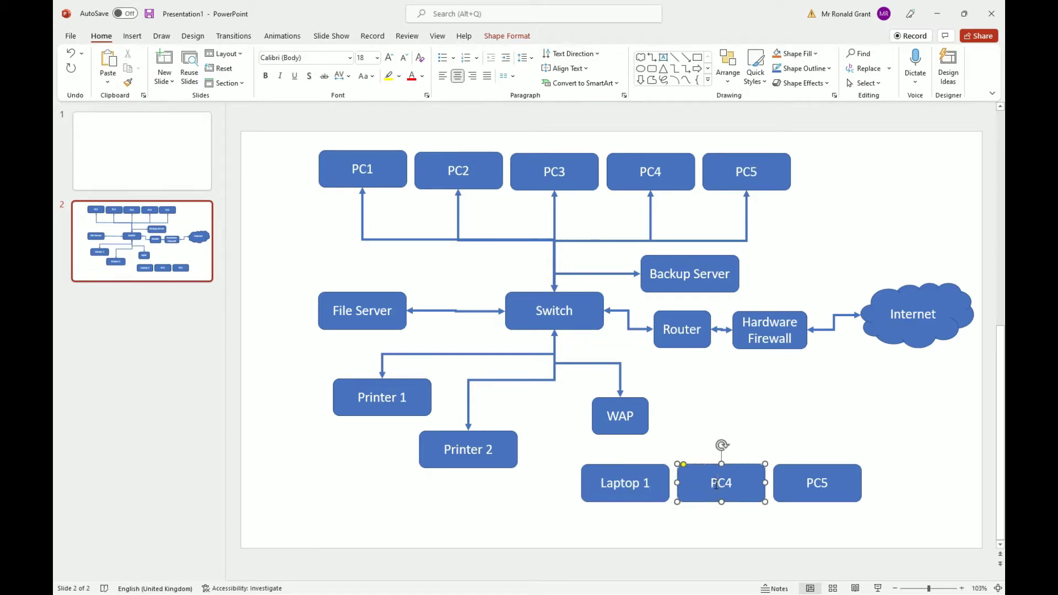
text(laptop 2)
click(789, 481)
double_click(812, 480)
text(Laptop 3)
click(753, 440)
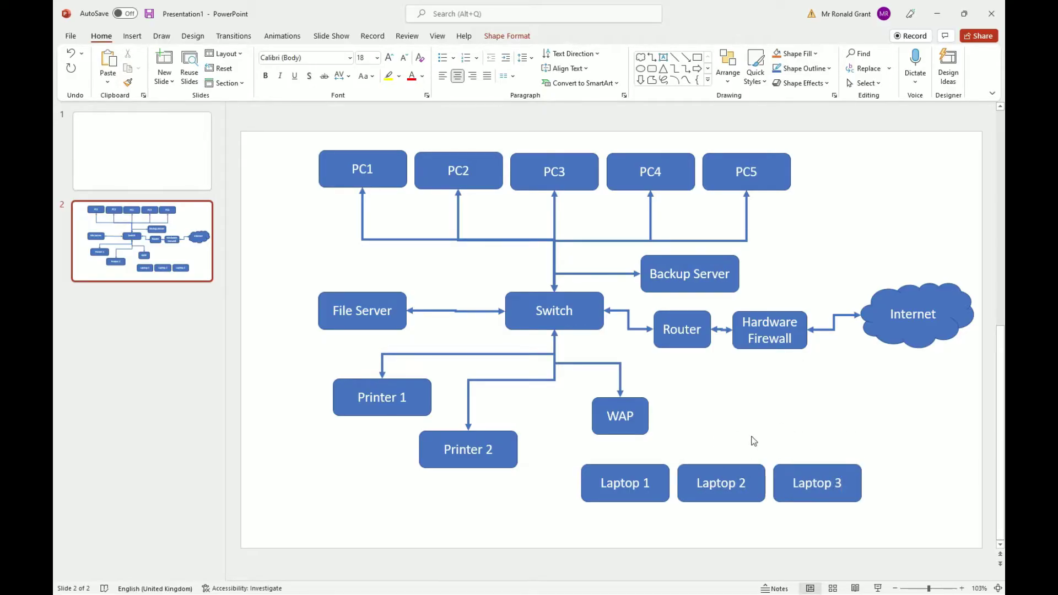
Nudge all three laptop boxes down and left together
drag(572, 451, 865, 514)
click(700, 477)
click(681, 416)
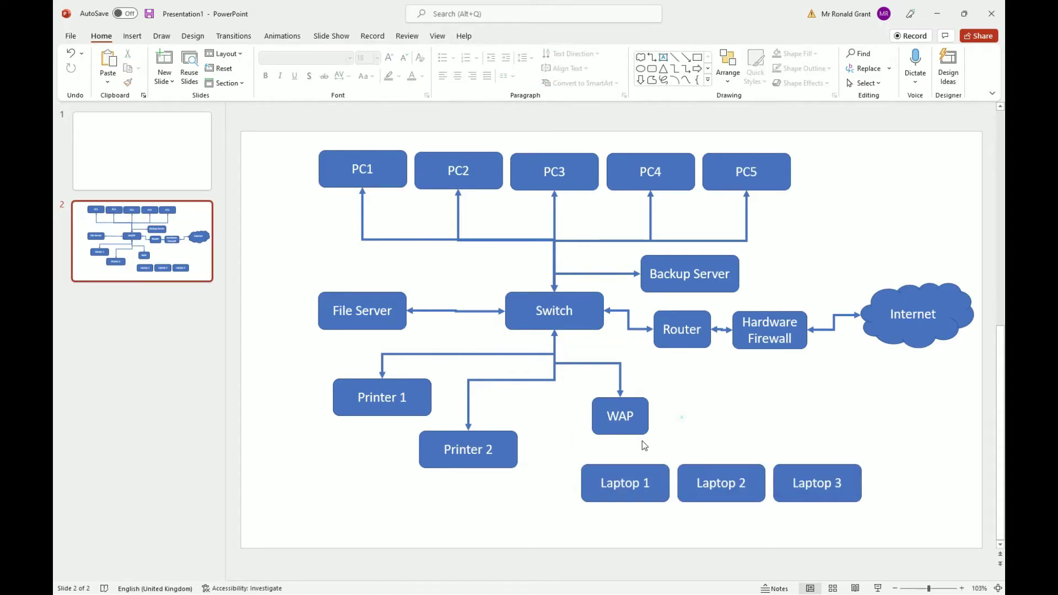
drag(563, 444, 898, 524)
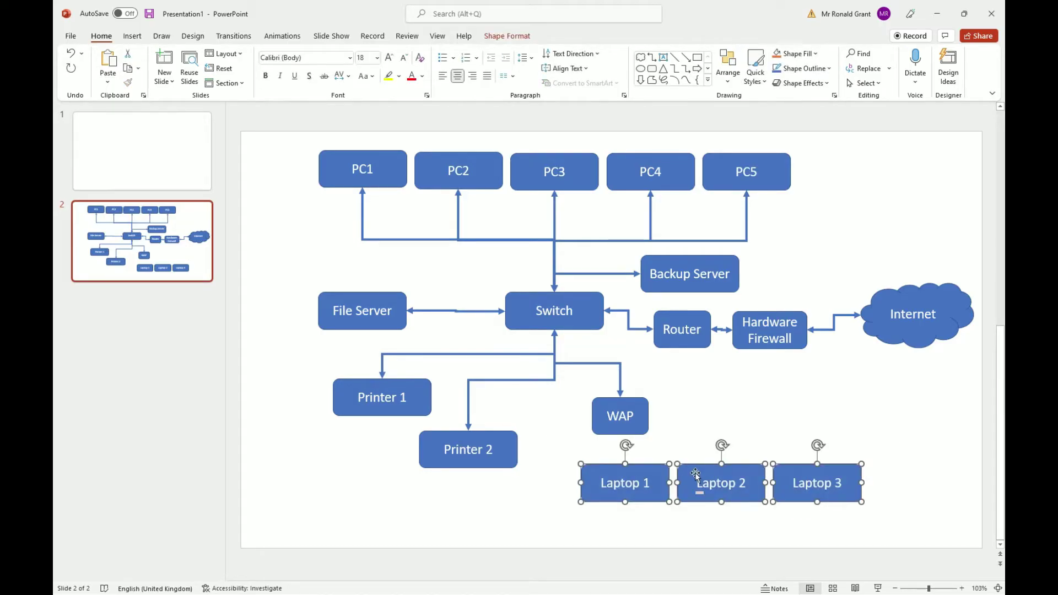
key(Left)
key(Left)
key(Left)
key(Left)
key(Left)
key(Left)
key(Left)
key(Left)
key(Left)
key(Left)
key(Down)
key(Down)
key(Down)
key(Down)
key(Down)
key(Down)
key(Down)
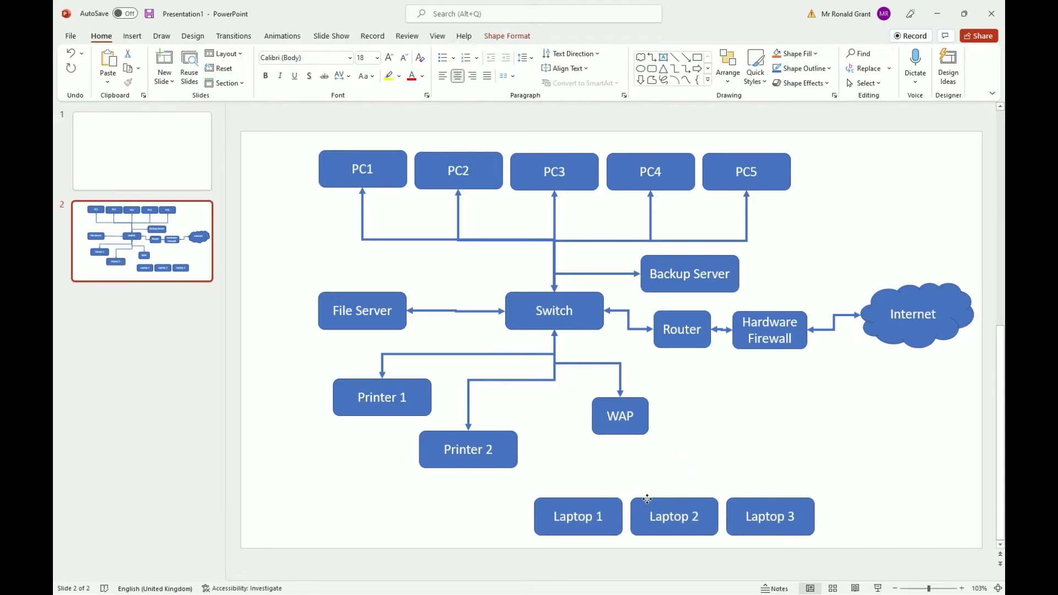
click(693, 455)
Run a connector from WAP's bottom to Laptop 1 and a duplicate down to Laptop 2
click(604, 364)
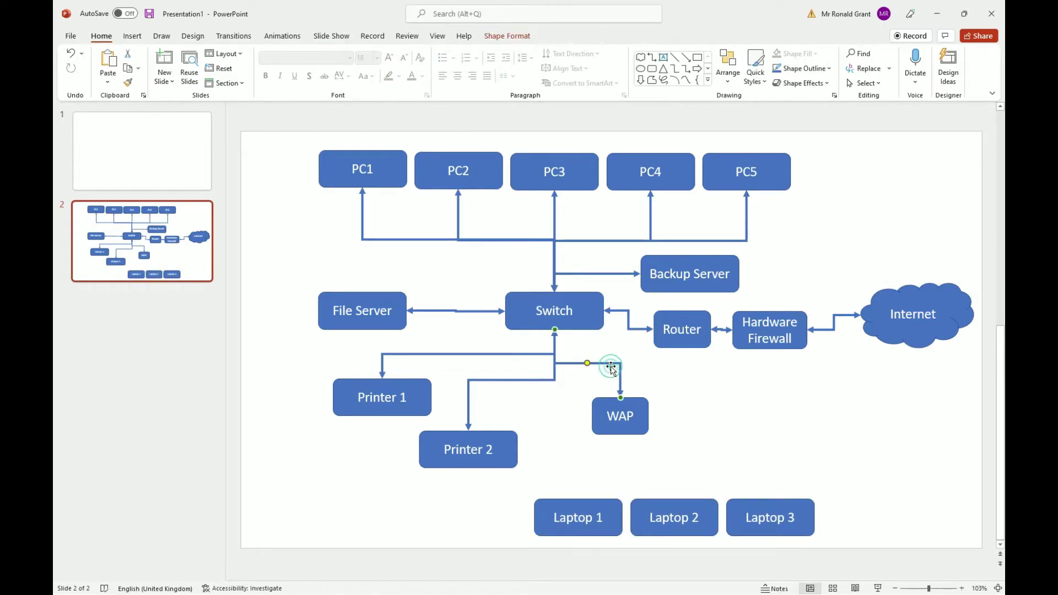
mouse_move(649, 416)
mouse_down()
mouse_move(708, 439)
mouse_move(703, 457)
mouse_move(578, 496)
mouse_up()
key(ctrl+d)
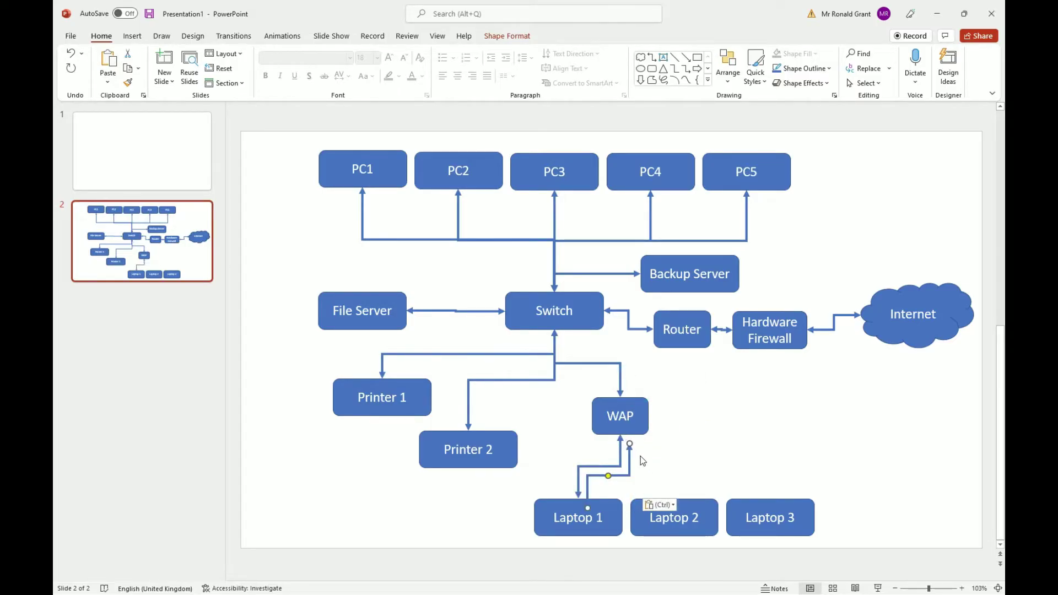
drag(630, 446, 620, 435)
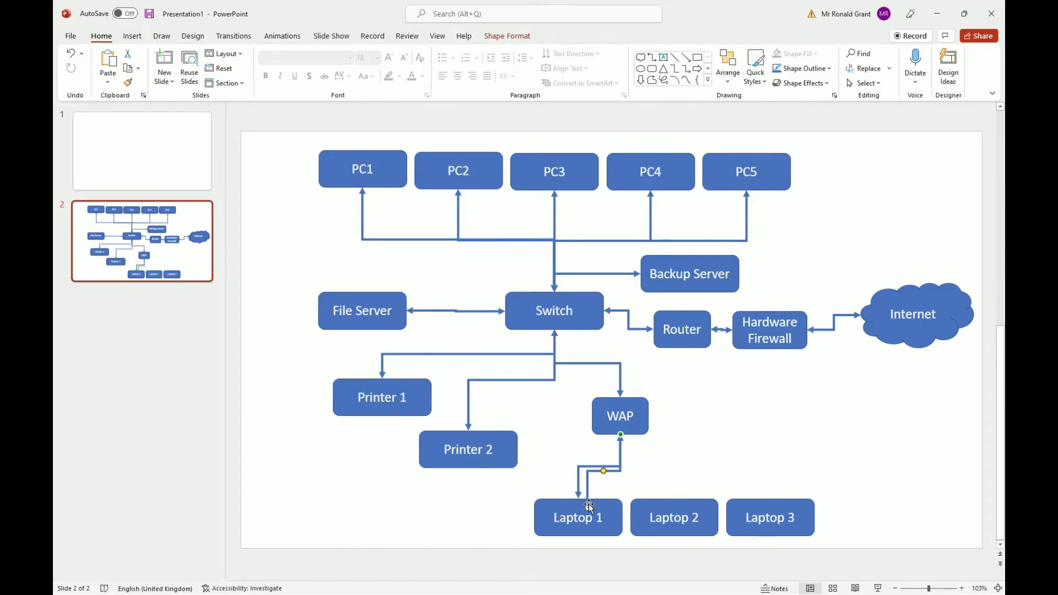
drag(588, 507, 675, 498)
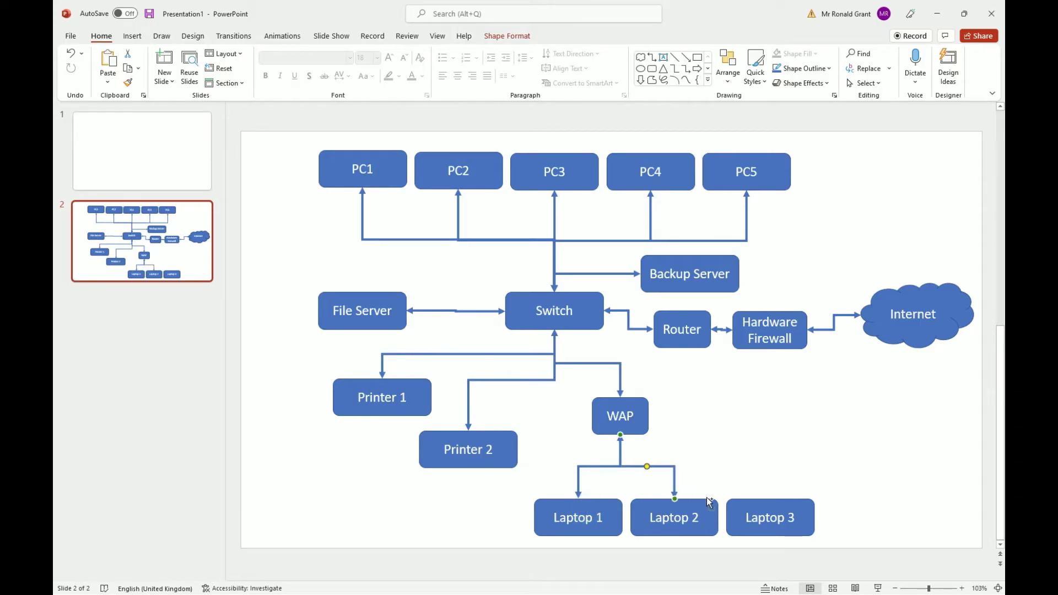
Paste a third connector running from WAP's bottom point to Laptop 3
key(ctrl+v)
drag(627, 444, 620, 434)
drag(590, 506, 770, 497)
click(808, 451)
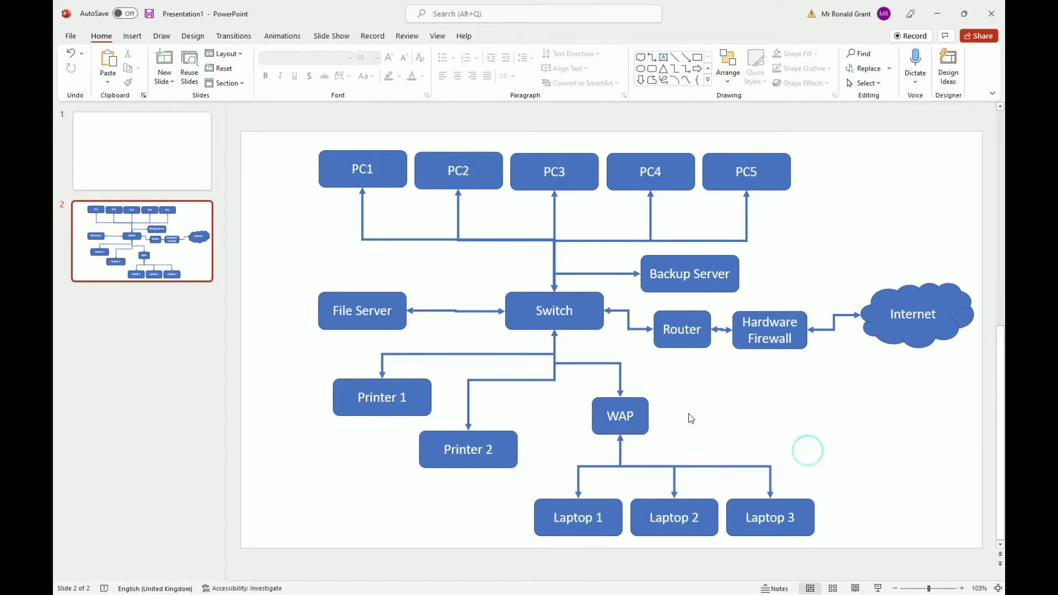
click(692, 392)
click(133, 36)
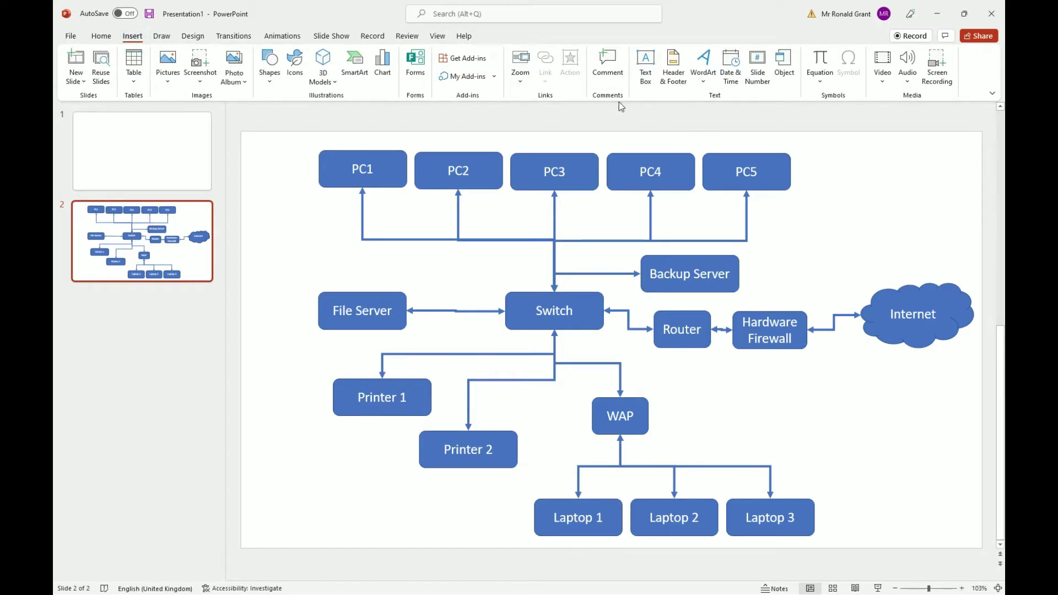
Add a yellow-highlighted 'Ethernet' text box, correct its spelling, and place it on the connector line
click(646, 63)
click(369, 241)
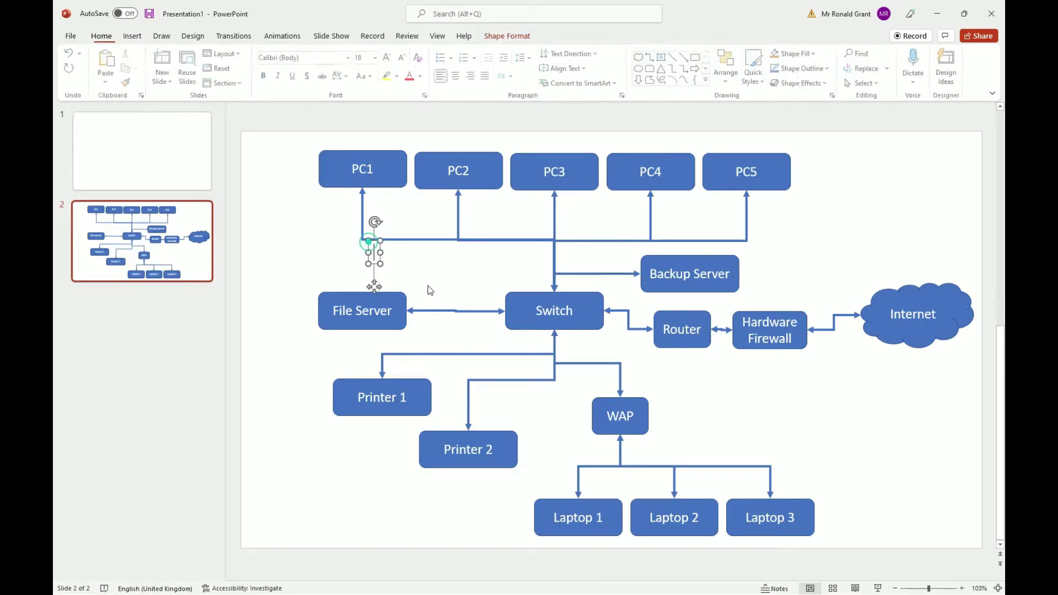
text(Ehternet)
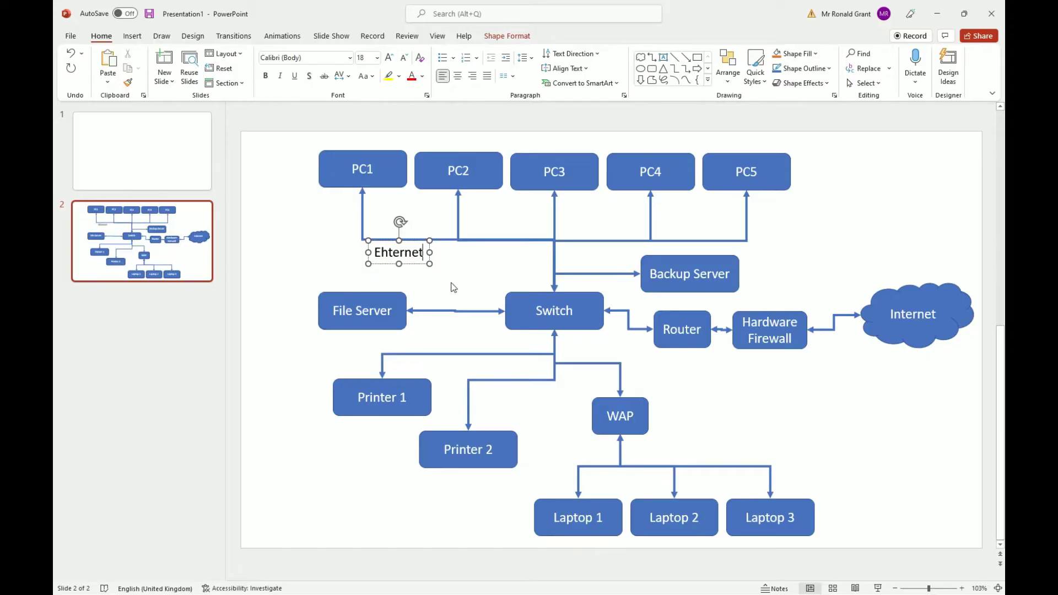
double_click(405, 251)
click(389, 76)
click(451, 271)
click(398, 253)
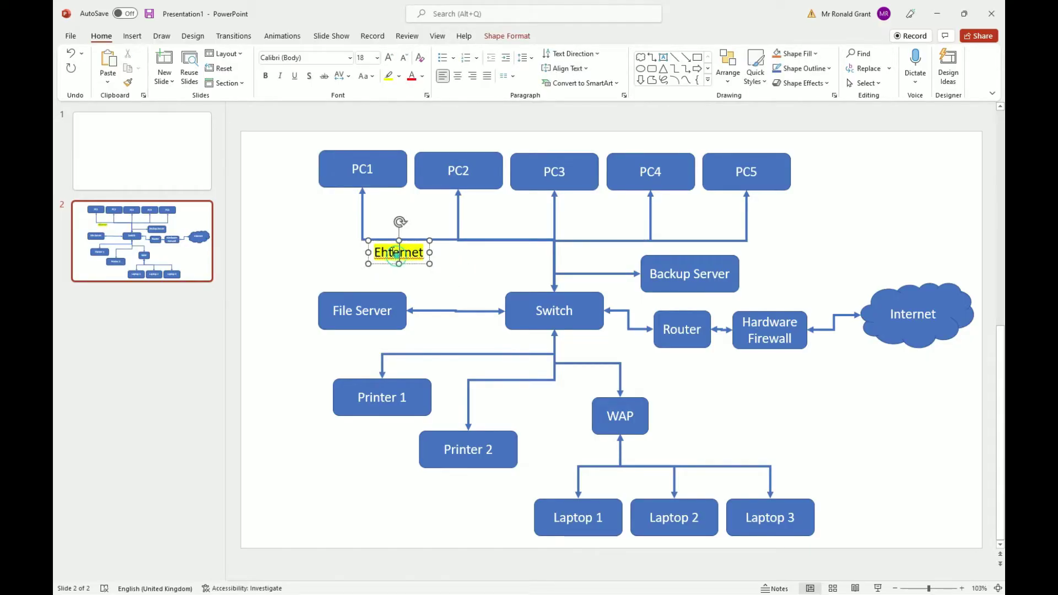
key(BackSpace)
key(Left)
text(t)
click(478, 288)
click(411, 262)
drag(411, 243, 519, 250)
Duplicate the Ethernet label and position labels on the PC1, PC2 and PC3 links
key(ctrl+c)
key(ctrl+v)
key(ctrl+v)
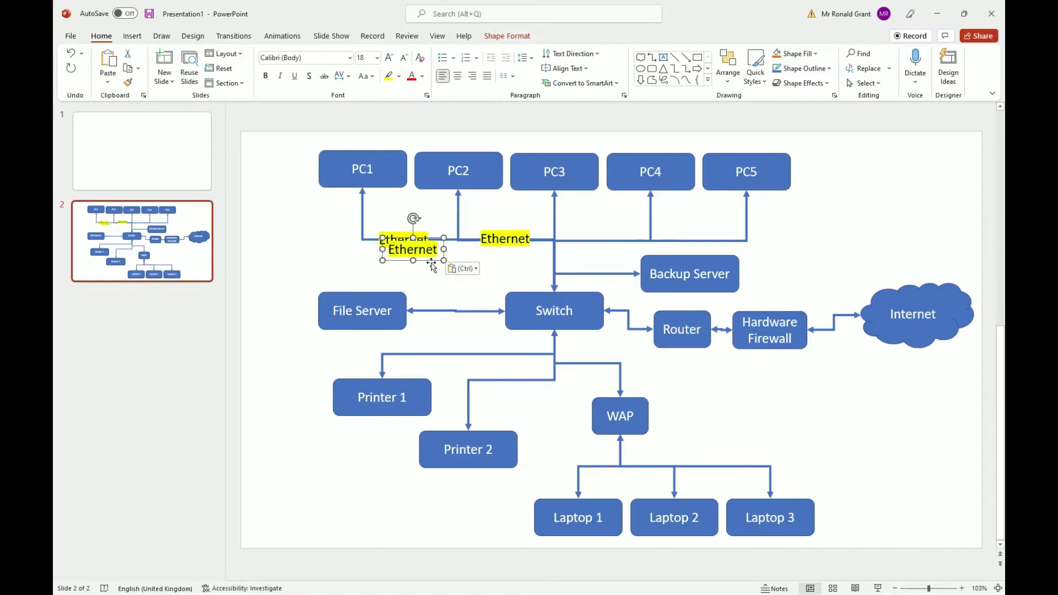
drag(427, 264, 574, 223)
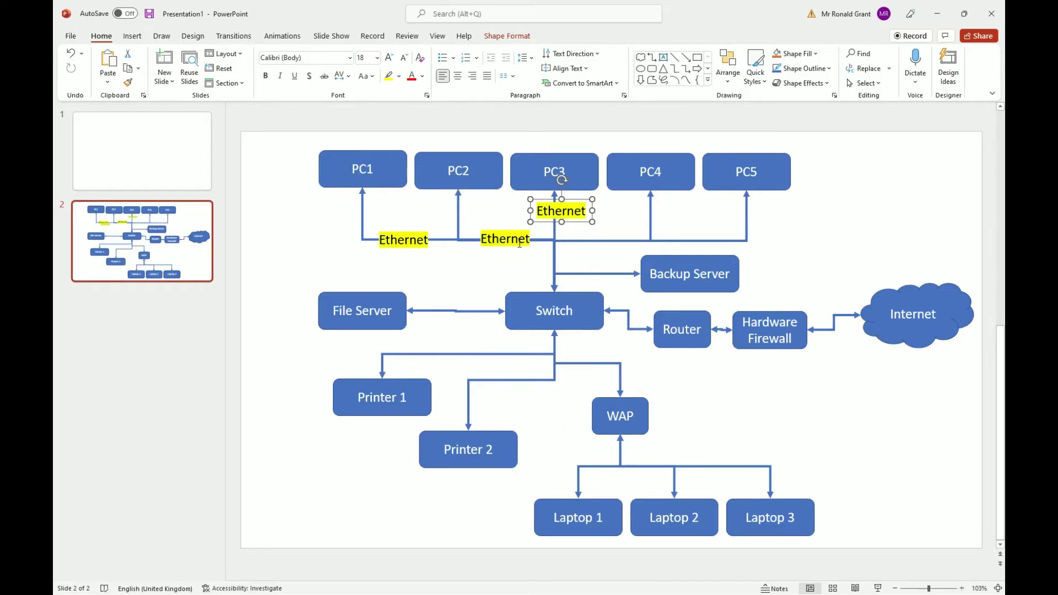
click(516, 241)
drag(516, 241, 468, 216)
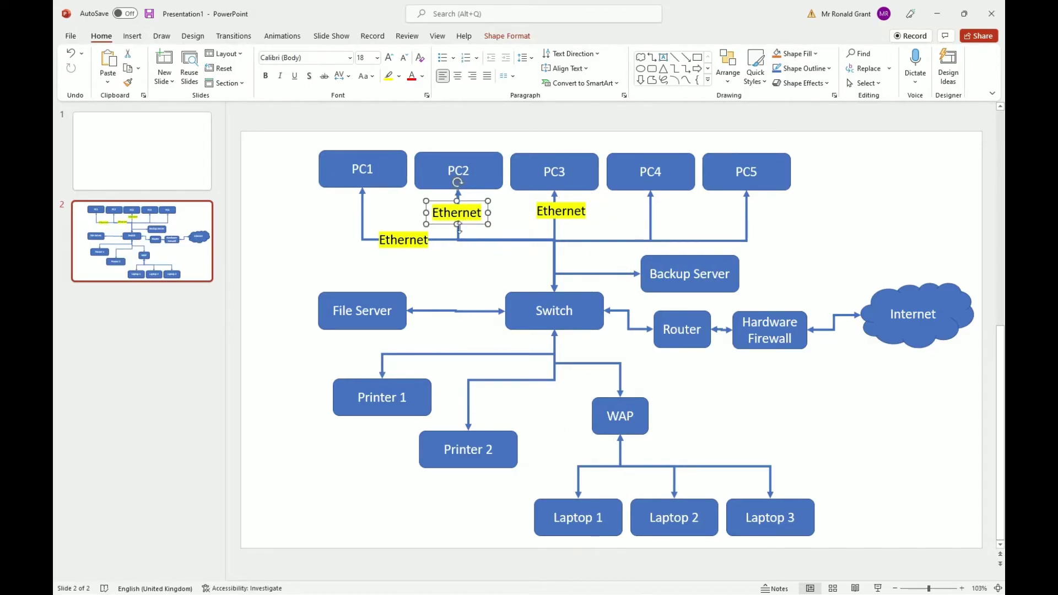
click(401, 242)
drag(400, 242, 365, 216)
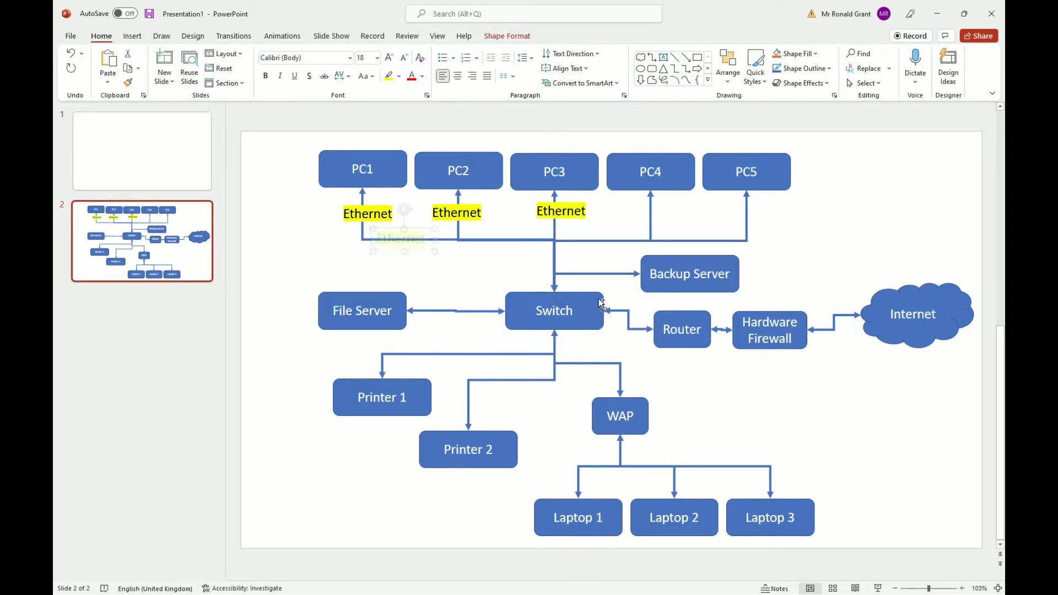
Paste two more Ethernet labels onto the PC4 and PC5 links
key(ctrl+v)
drag(450, 250, 697, 223)
key(ctrl+v)
drag(402, 243, 763, 223)
Shift Backup Server further right and put an Ethernet label on its link
click(823, 270)
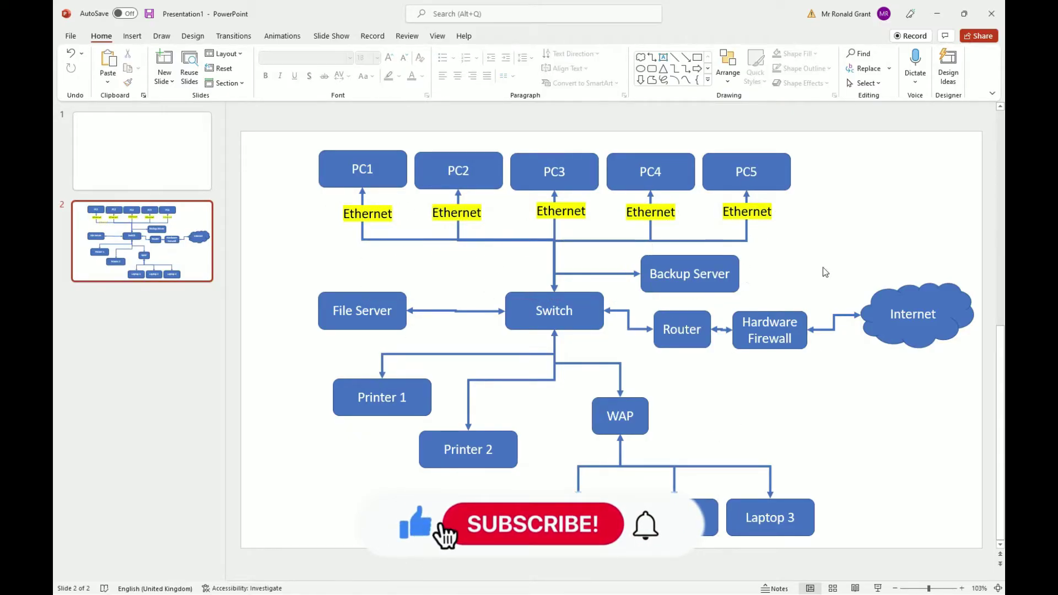
click(695, 259)
drag(696, 259, 743, 259)
key(ctrl+v)
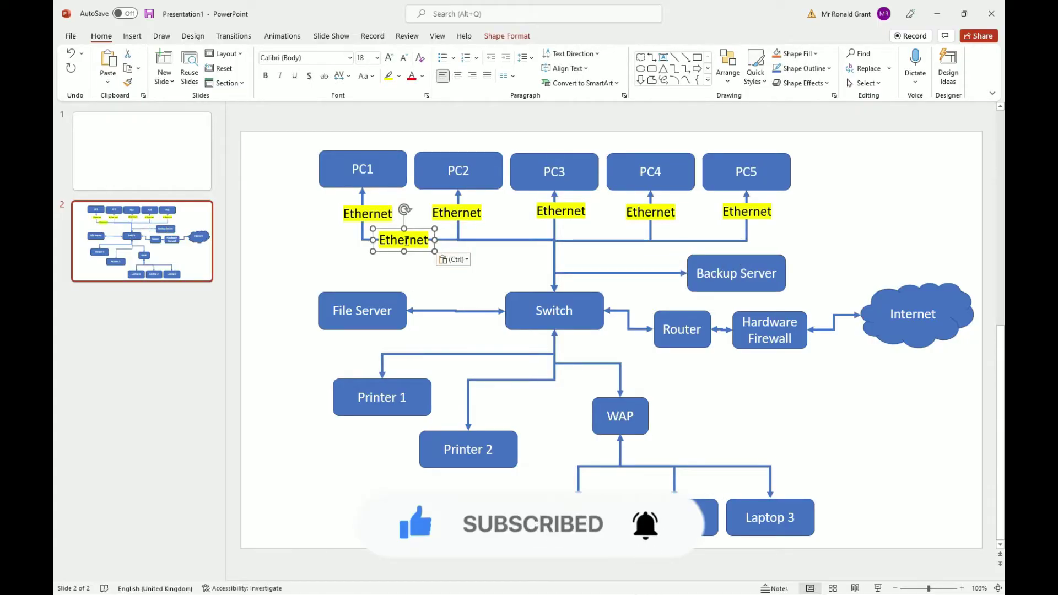
drag(413, 251, 596, 281)
drag(627, 281, 628, 282)
click(501, 280)
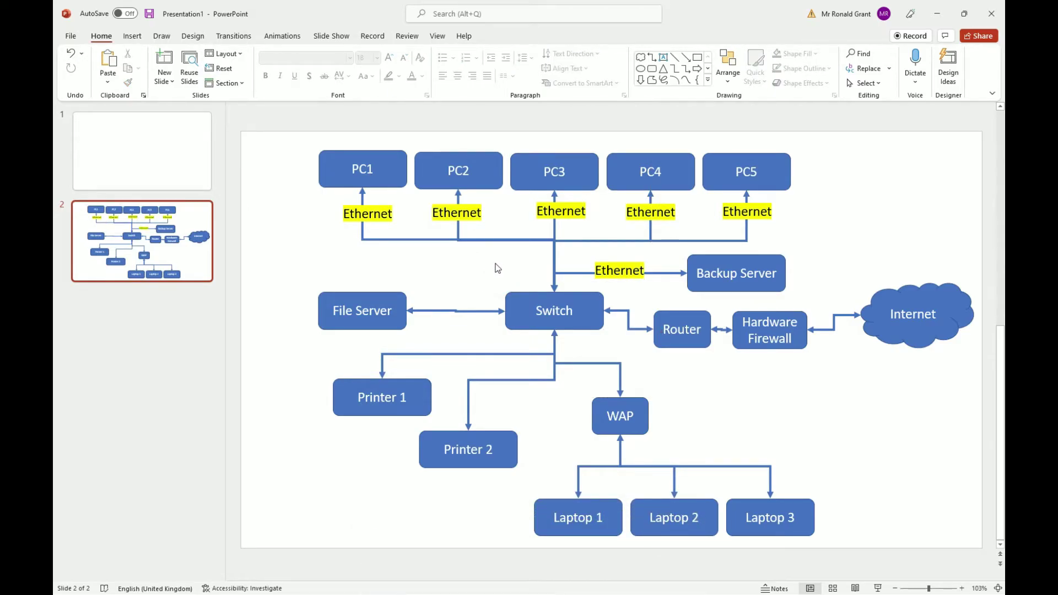
Paste Ethernet labels onto the File Server, Printer 1 and Printer 2 links
key(ctrl+v)
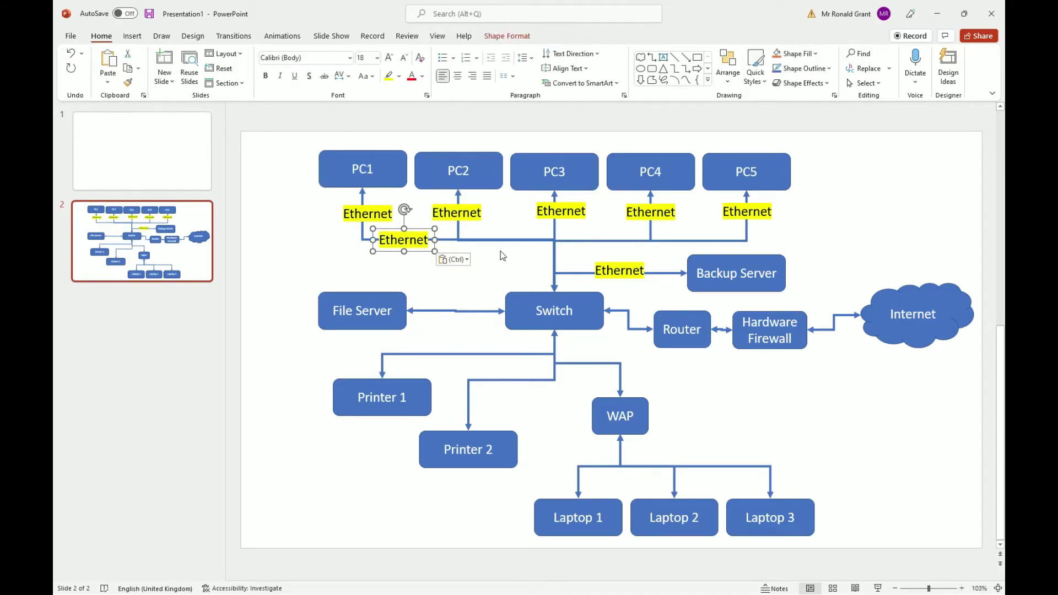
drag(411, 252, 461, 319)
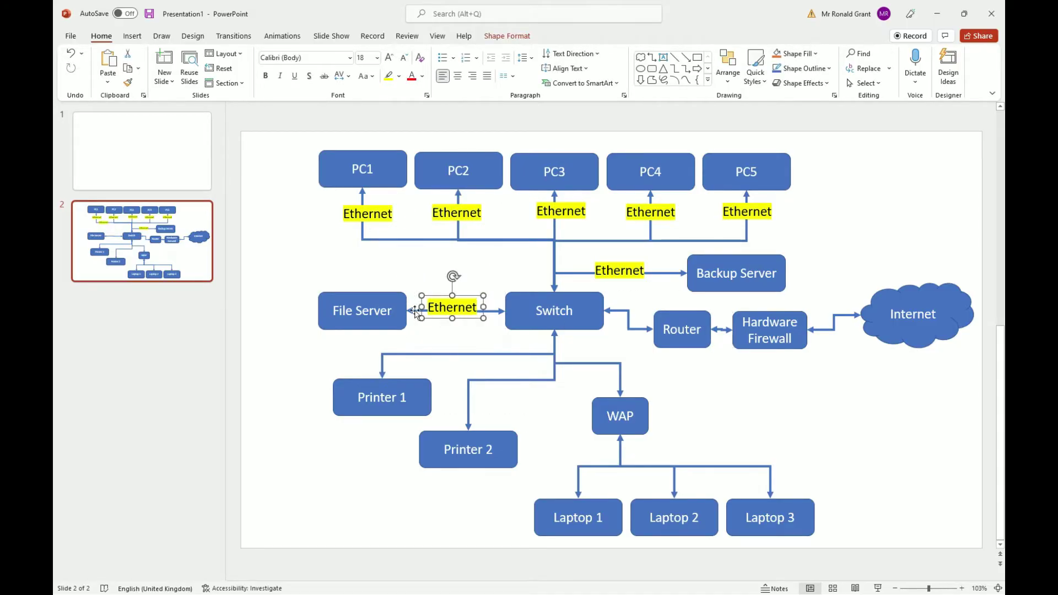
click(346, 309)
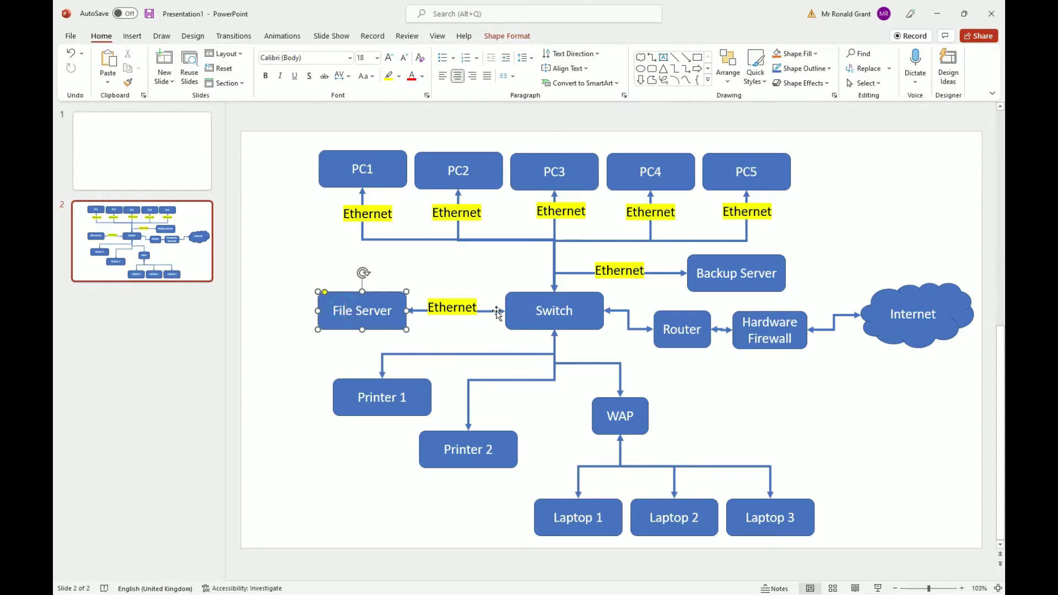
click(454, 325)
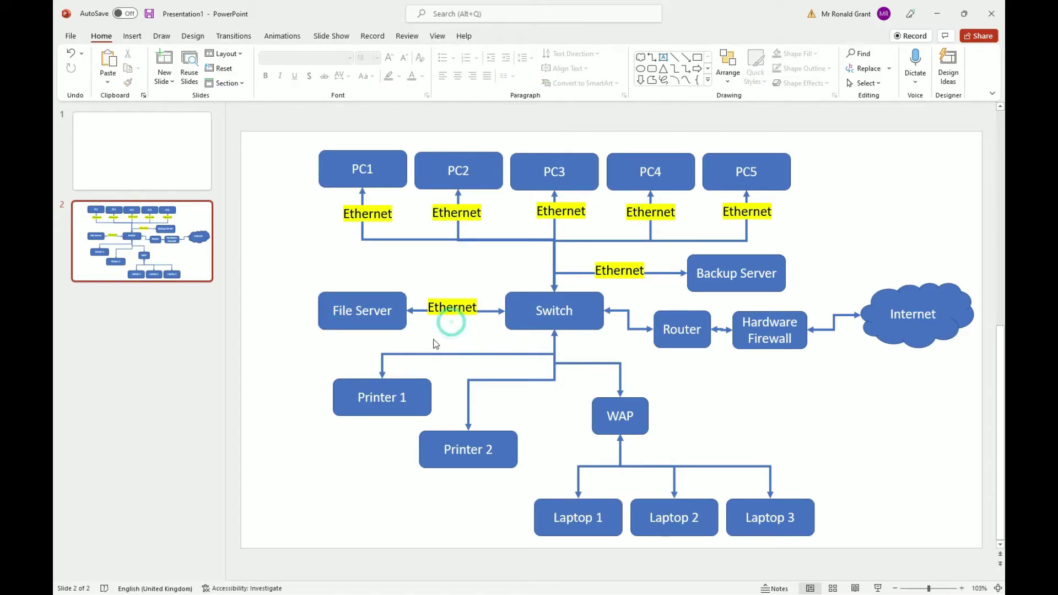
key(ctrl+v)
drag(416, 252, 463, 362)
key(ctrl+v)
drag(412, 252, 514, 391)
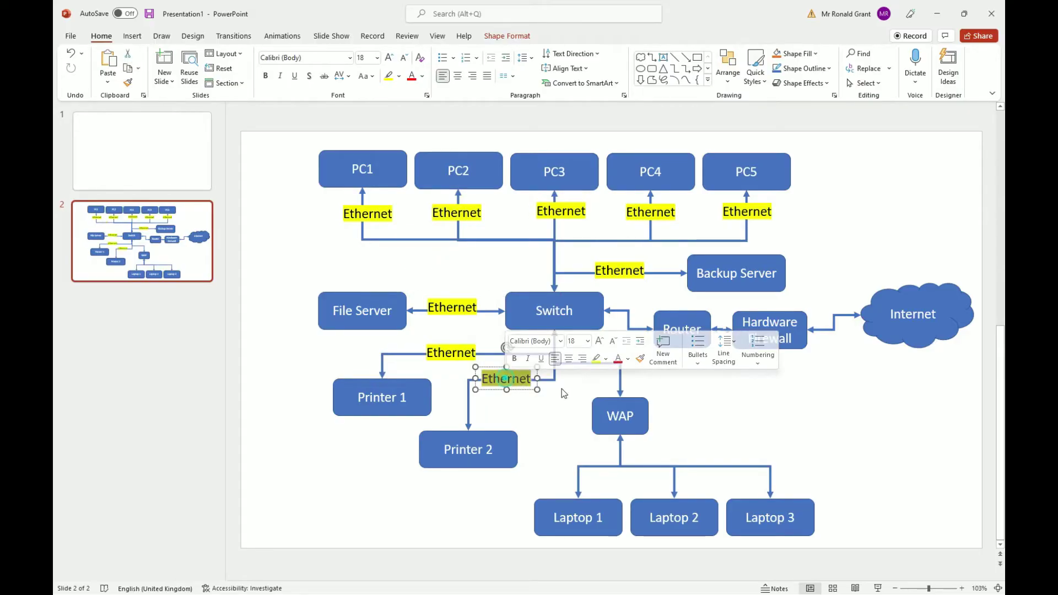
Change the Printer 2 link label text to 'WiFi'
text(WiFi)
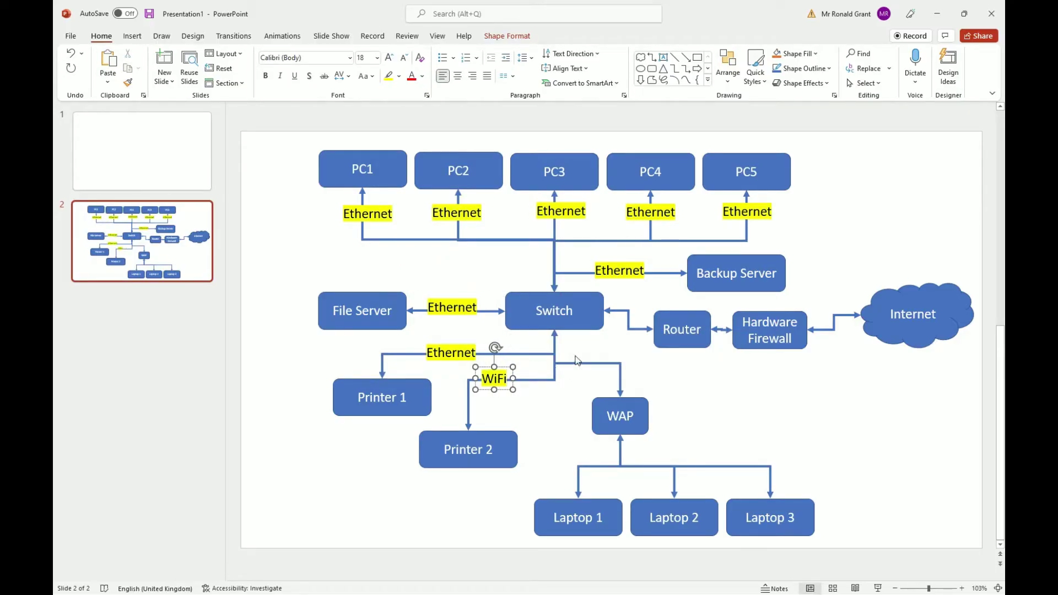
click(573, 404)
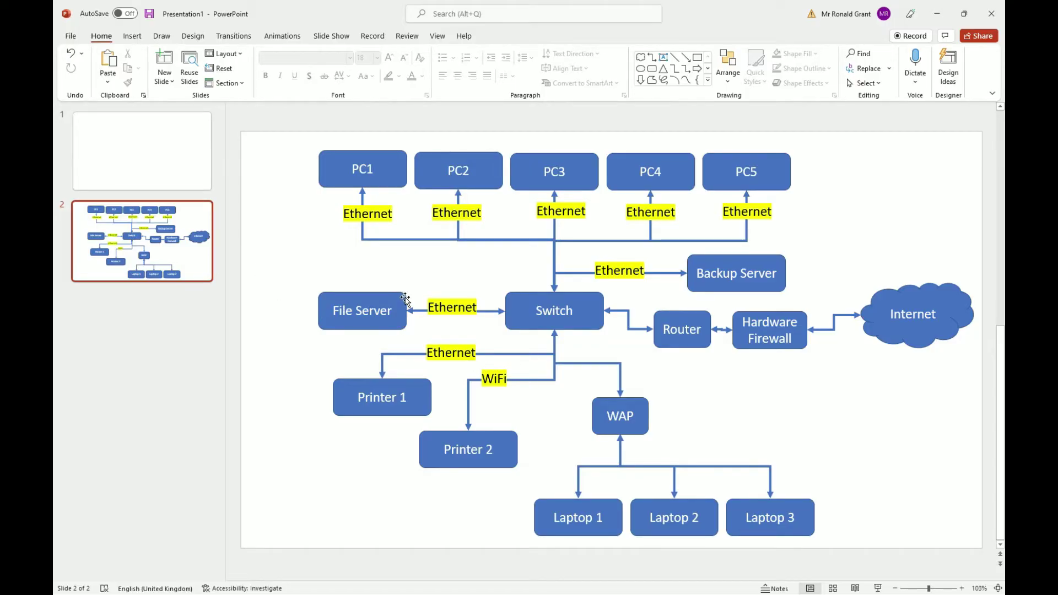
click(587, 369)
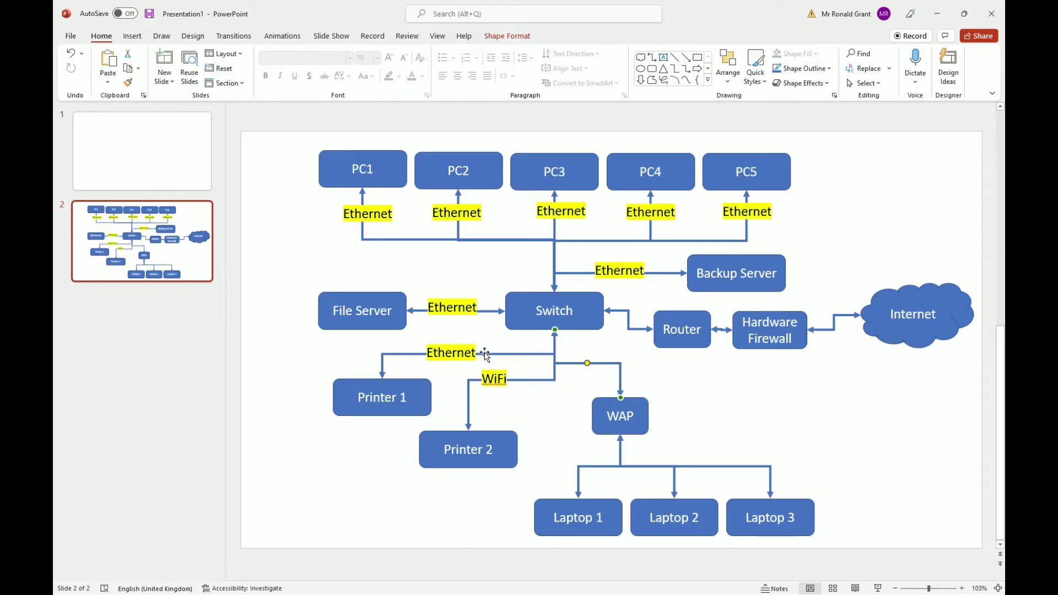
Copy the Printer 1 Ethernet label onto the Switch–WAP link
click(468, 352)
key(ctrl+c)
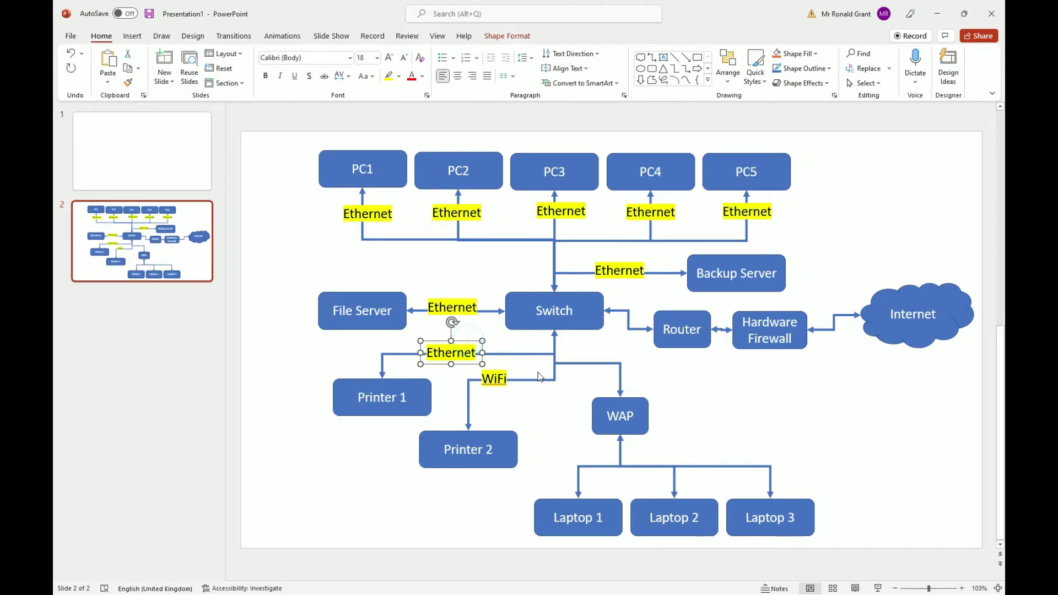
key(ctrl+v)
drag(477, 375, 613, 376)
click(671, 385)
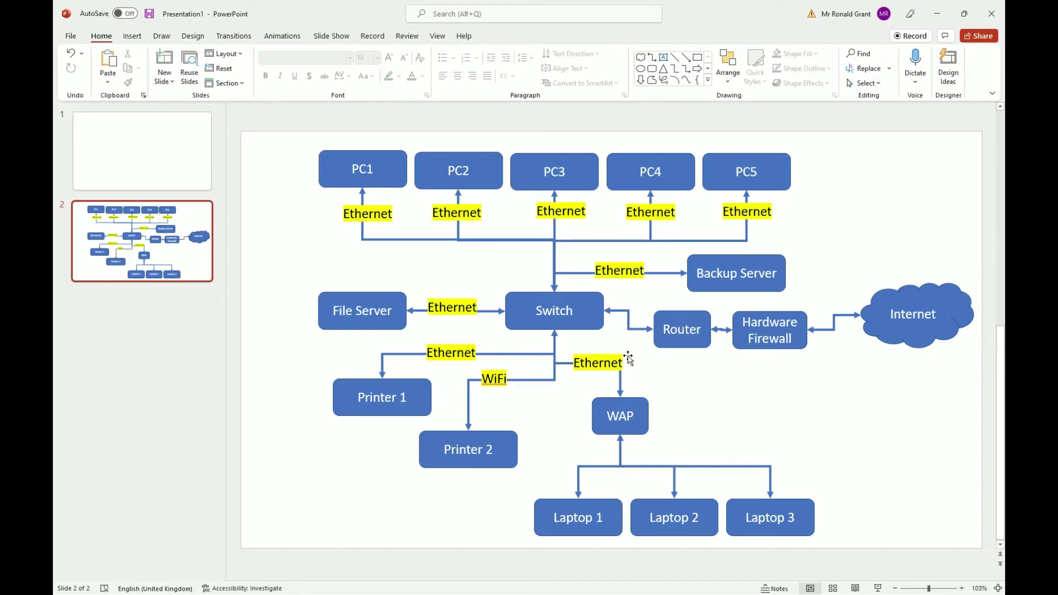
click(695, 394)
click(597, 362)
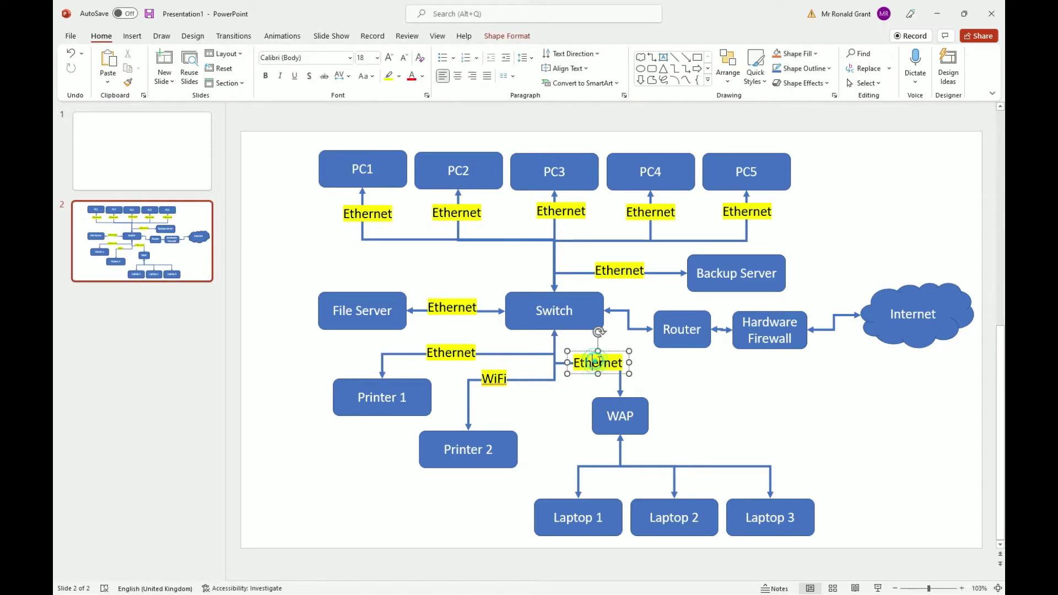
click(619, 416)
click(702, 418)
Copy the WiFi label and place the duplicate above Laptop 1
click(496, 378)
key(ctrl+c)
click(551, 432)
key(ctrl+v)
drag(504, 385, 684, 490)
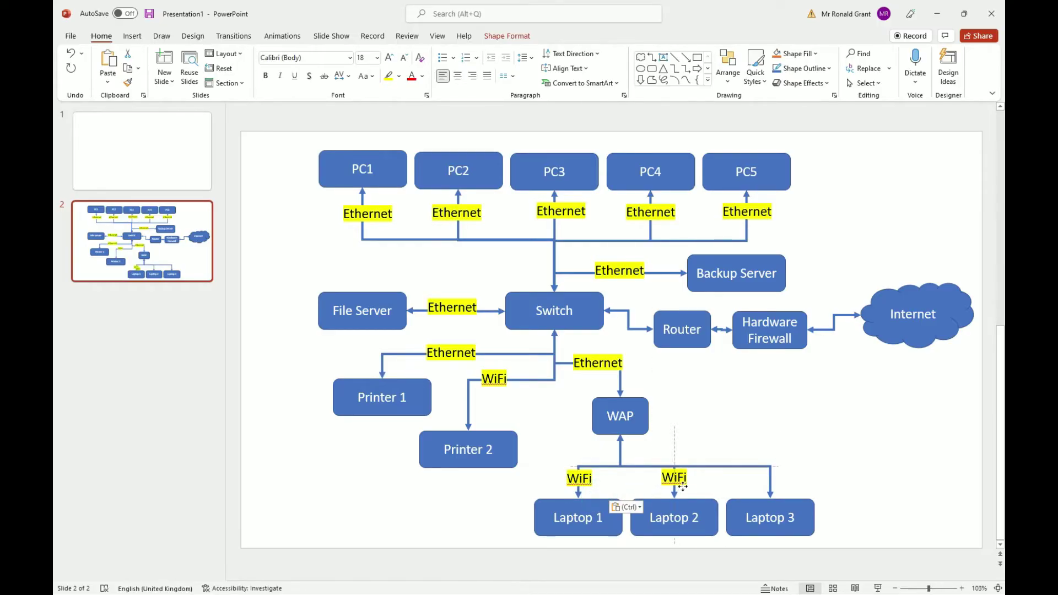
Paste another WiFi label and place it above Laptop 3
key(ctrl+v)
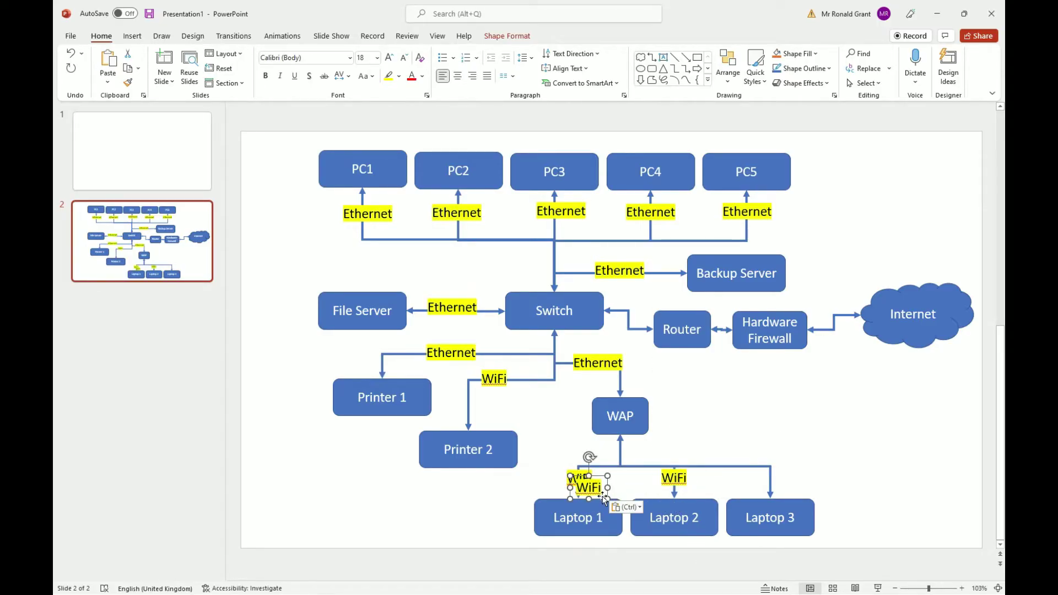
drag(696, 501, 781, 488)
click(798, 418)
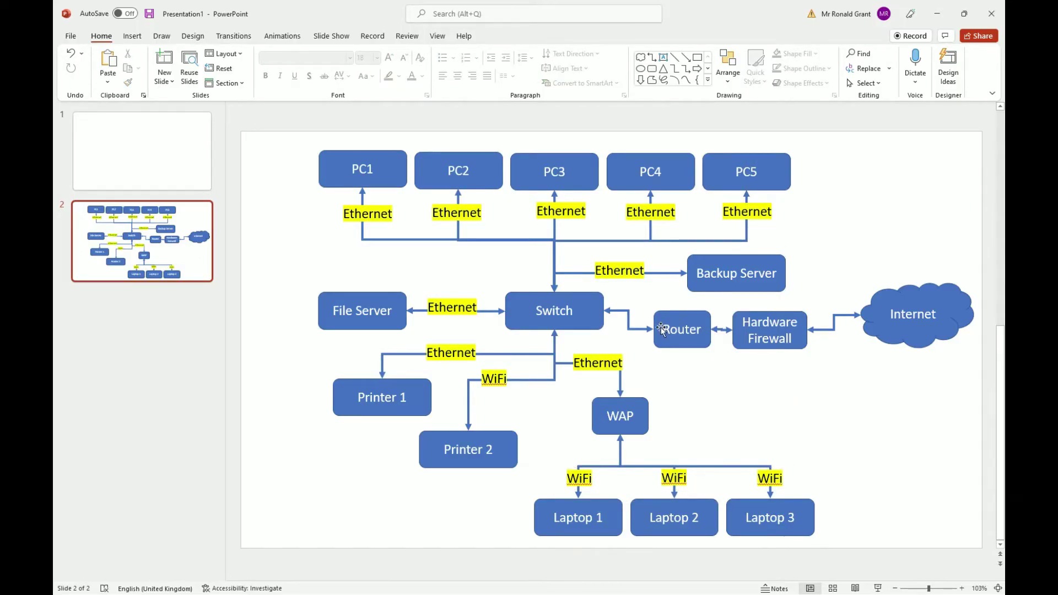
Duplicate the Backup Server Ethernet label and move the copy down beside Switch
click(632, 275)
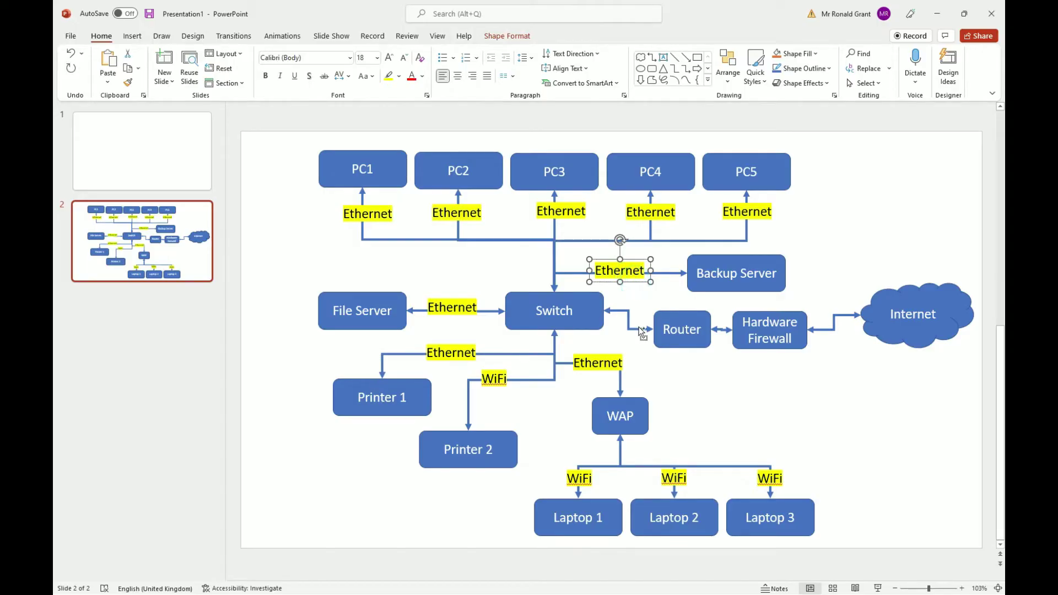
key(ctrl+d)
drag(628, 276, 739, 386)
Place Ethernet labels on Router's links to Switch and to Hardware Firewall
click(632, 302)
drag(632, 300, 687, 388)
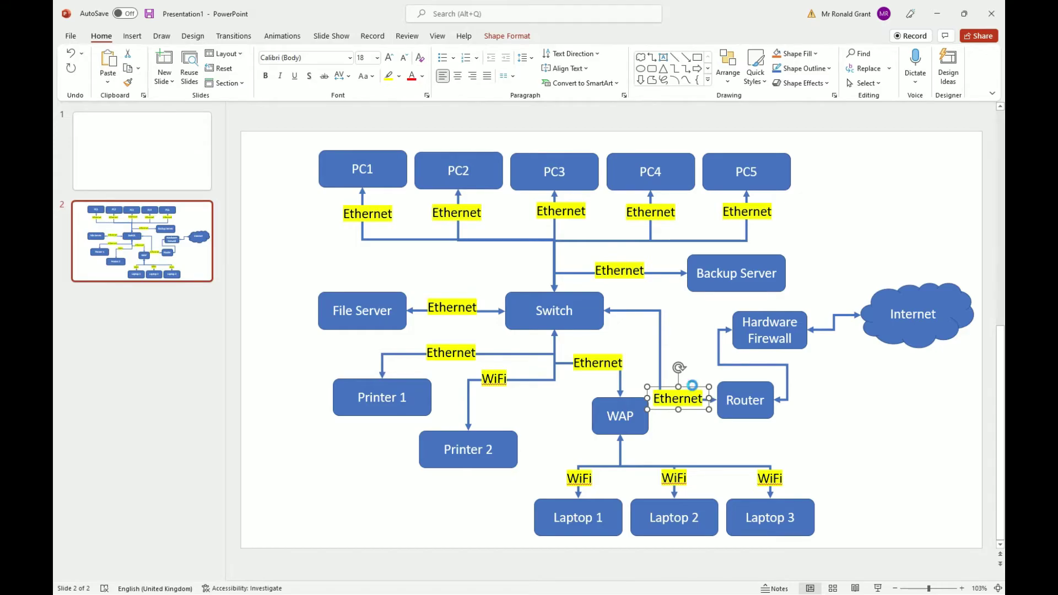
key(ctrl+v)
drag(699, 420, 735, 373)
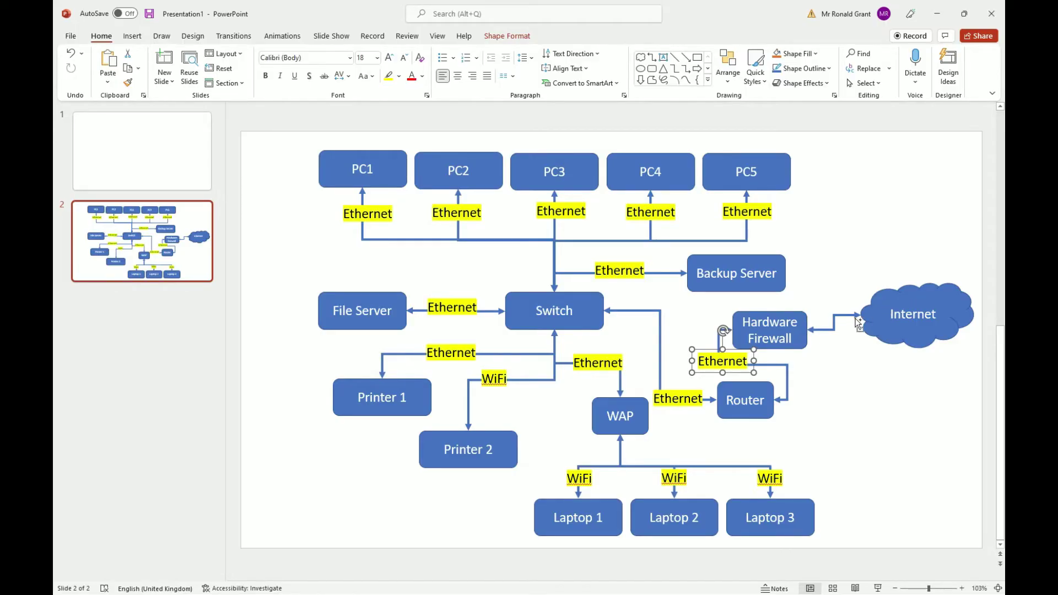
Paste a label onto the Firewall–Internet link and retype it as 'Fibre optic'
key(ctrl+v)
drag(680, 405, 840, 332)
double_click(832, 322)
text(Fibre optic)
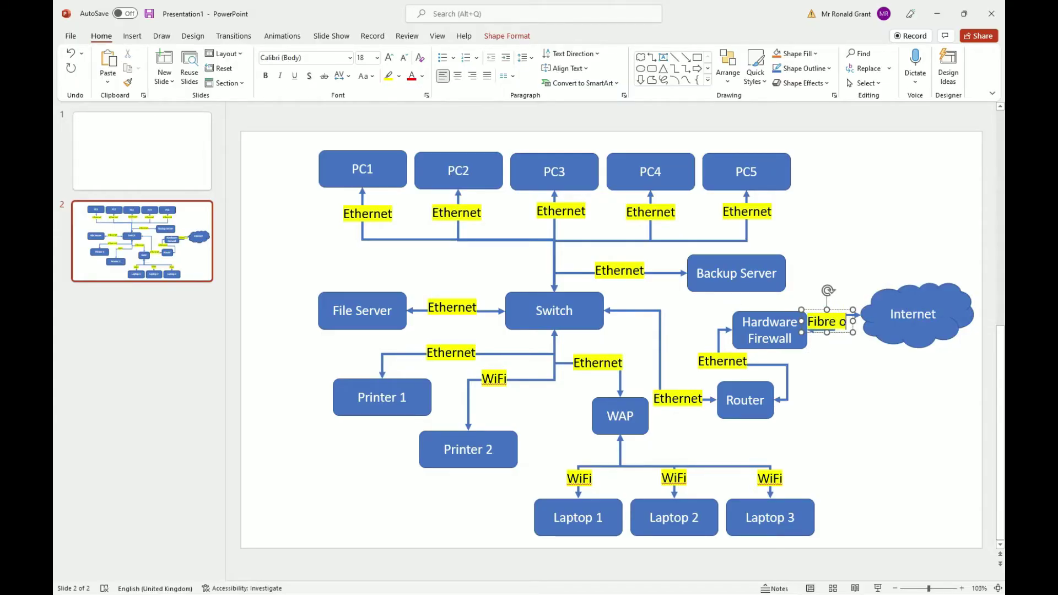